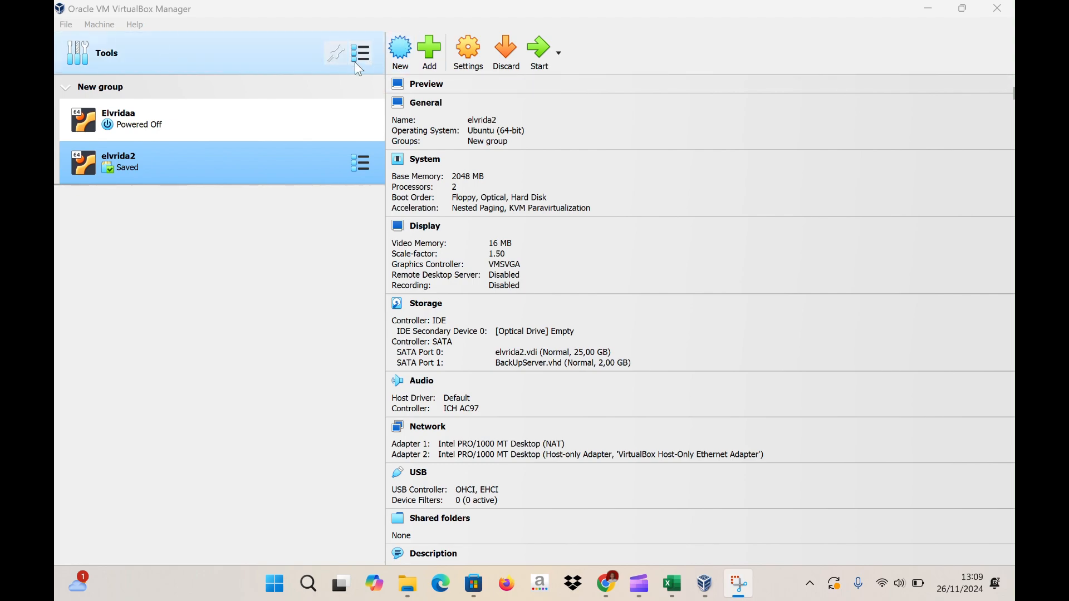
- Check Downloads for PC.ova and RouterOS.ova, then show details for both New group machines
{"action": "left_click", "coordinate": [408, 585]}
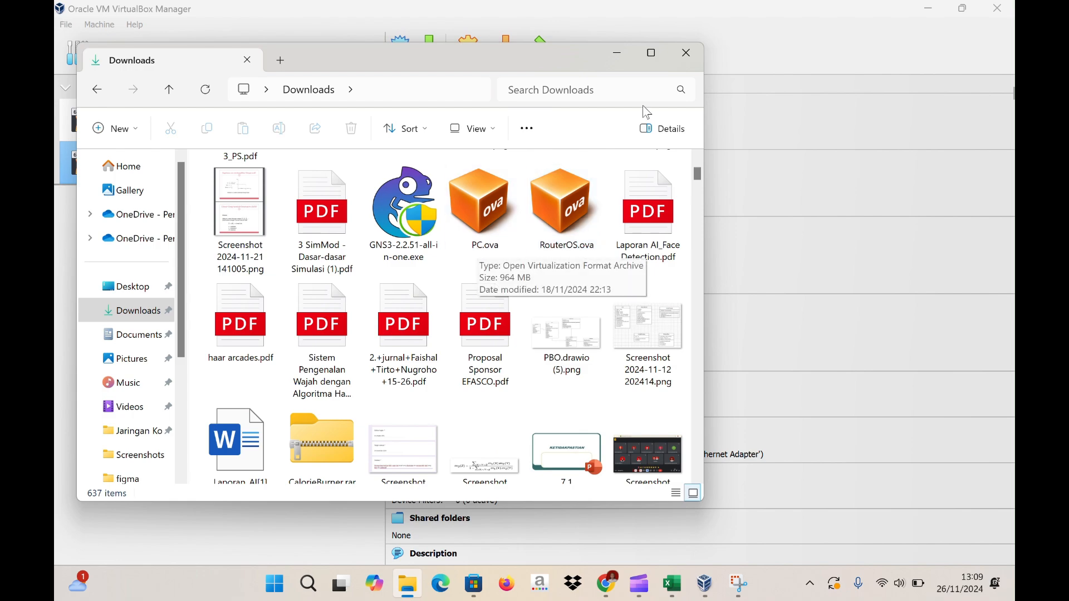
{"action": "left_click", "coordinate": [688, 55]}
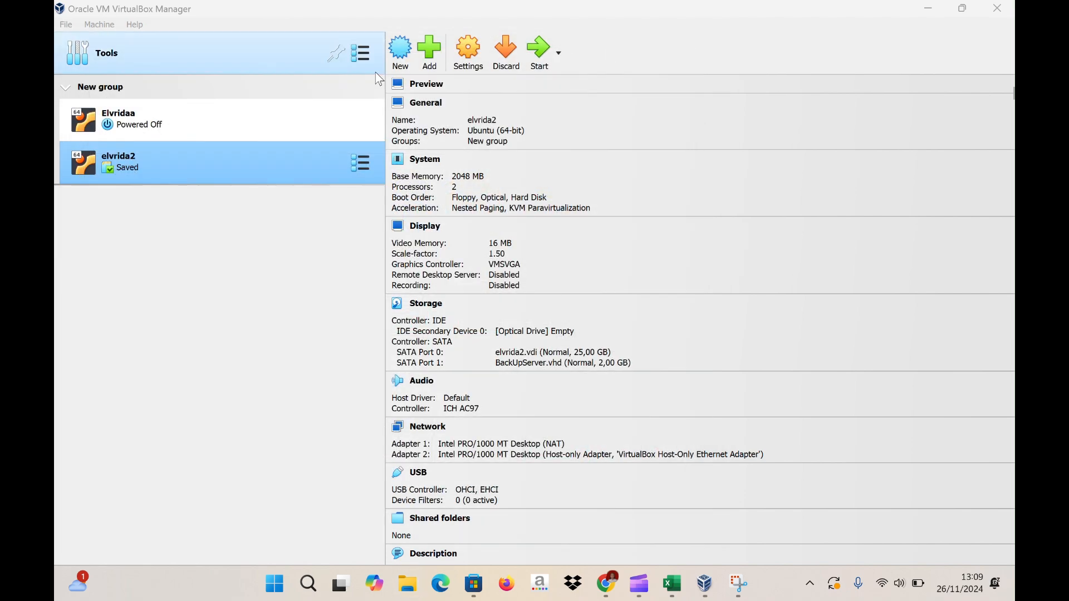
{"action": "left_click", "coordinate": [218, 82]}
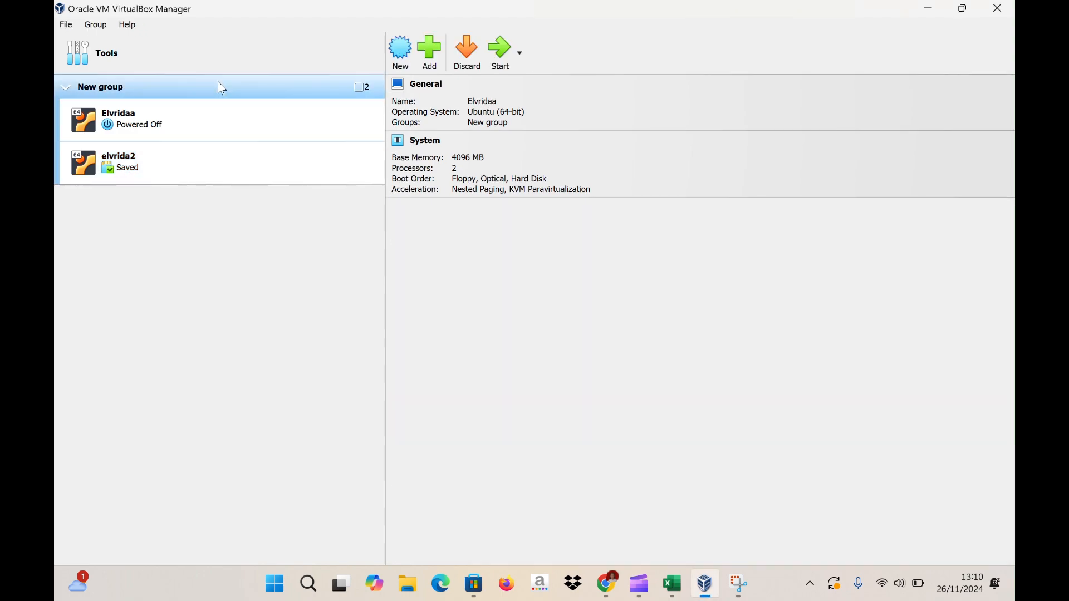
- Import the PC.ova appliance from Downloads and agree to its licence
{"action": "left_click", "coordinate": [65, 26]}
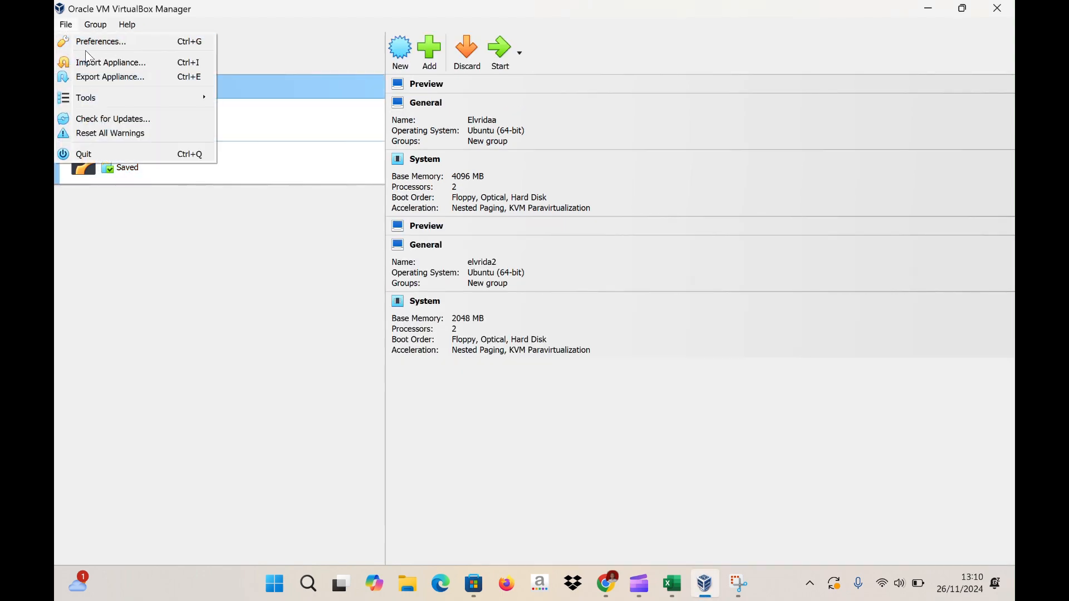
{"action": "left_click", "coordinate": [95, 65]}
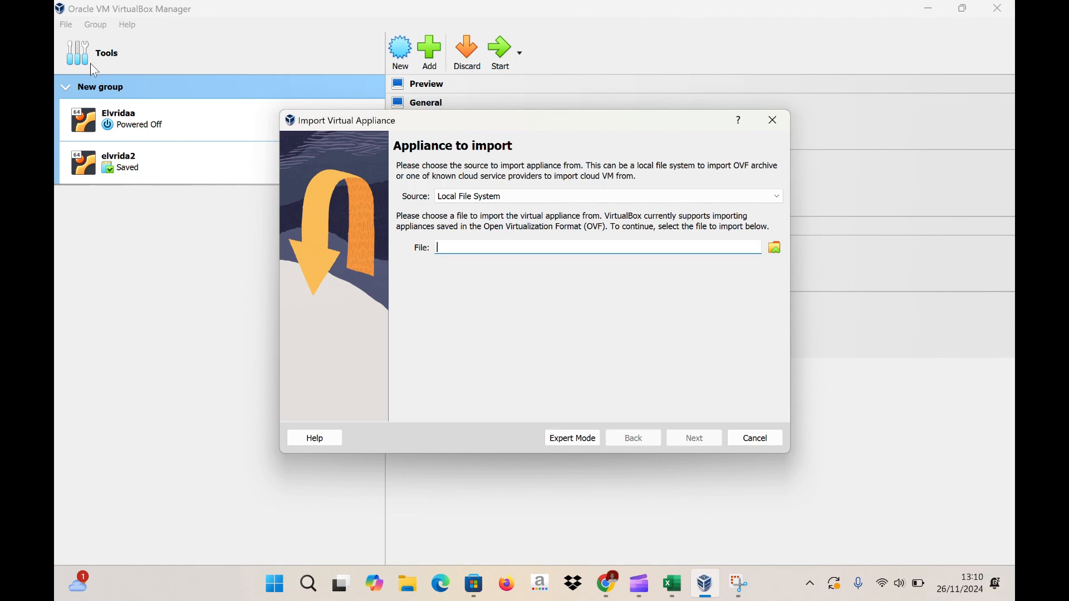
{"action": "left_click", "coordinate": [776, 249]}
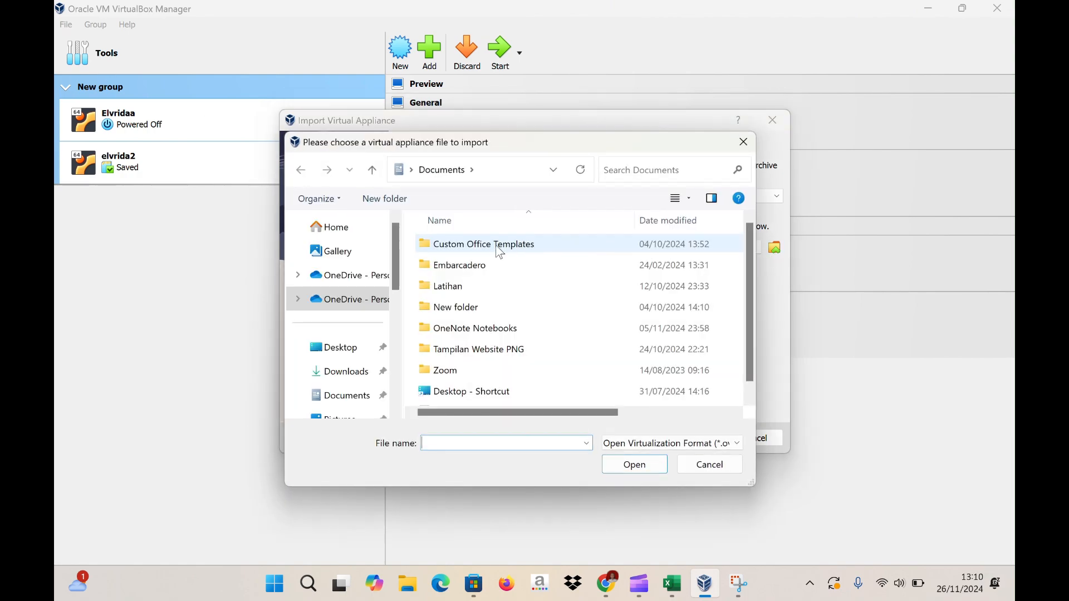
{"action": "left_click", "coordinate": [345, 372]}
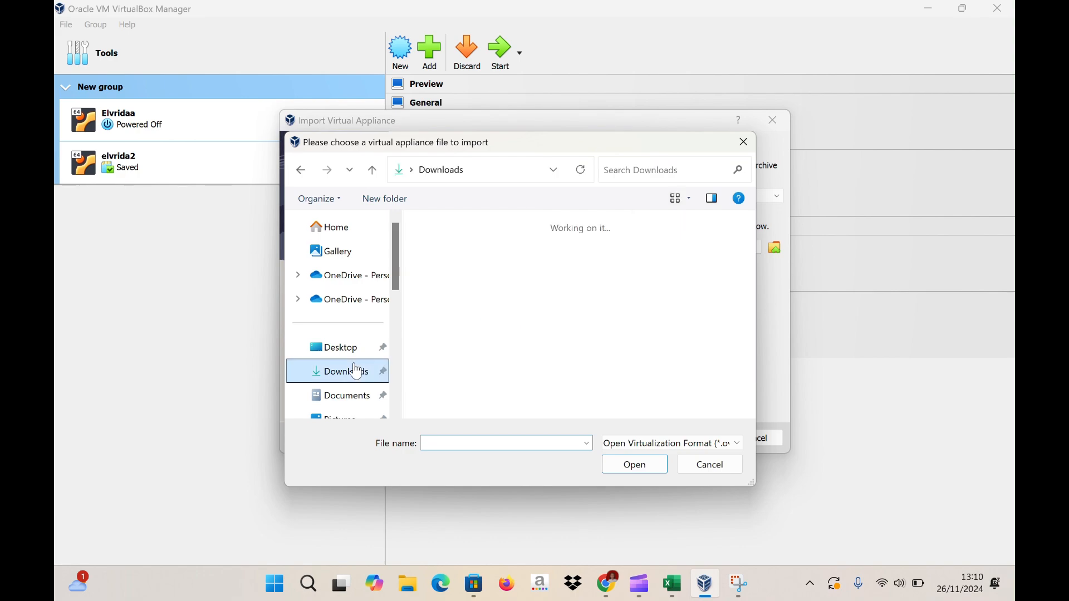
{"action": "left_click", "coordinate": [467, 247]}
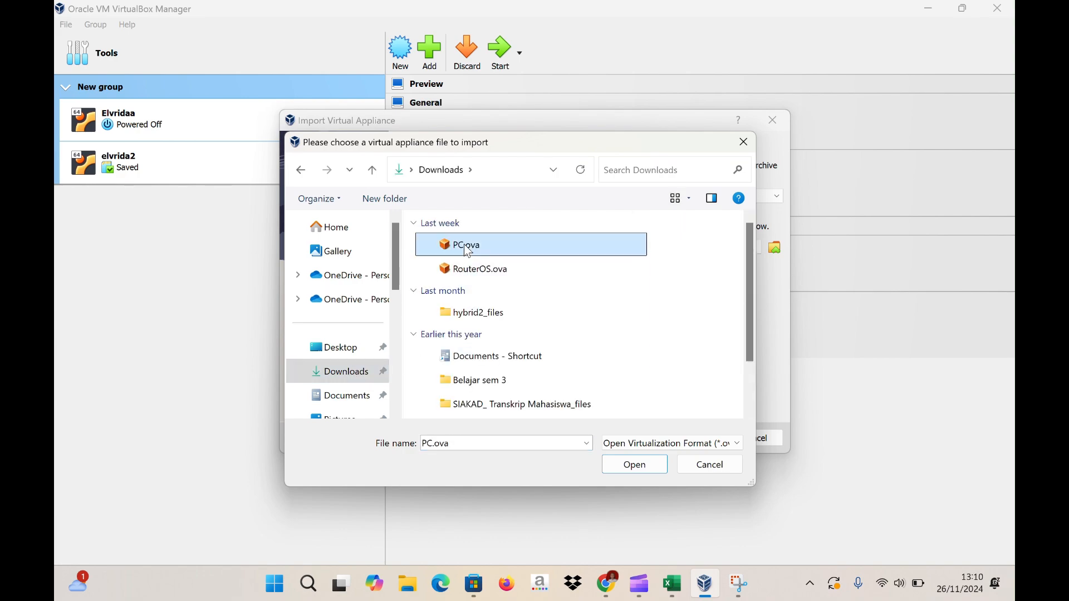
{"action": "left_click", "coordinate": [649, 466]}
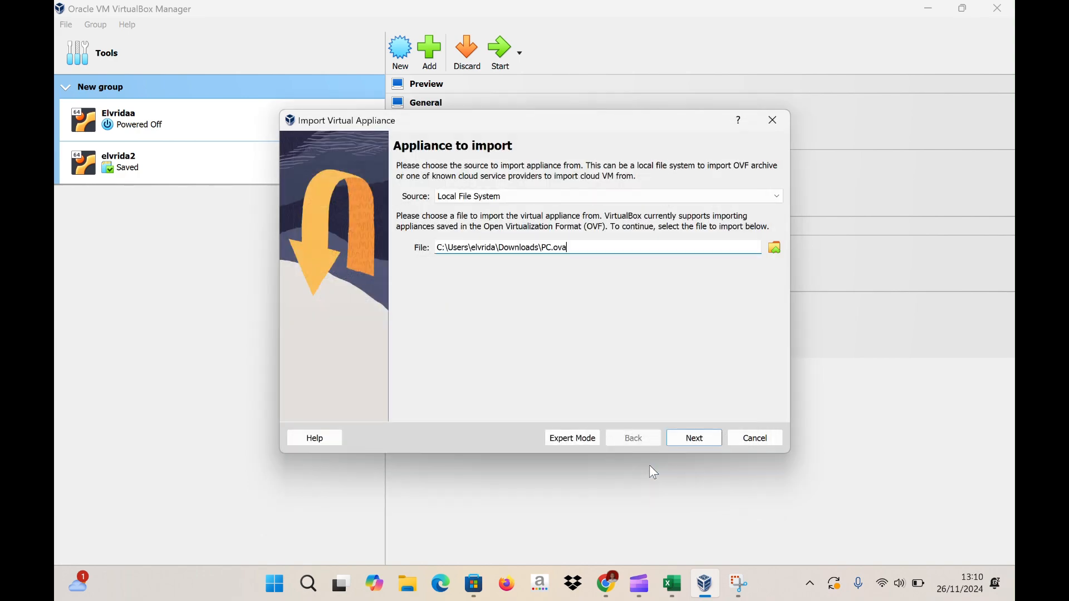
{"action": "left_click", "coordinate": [697, 441]}
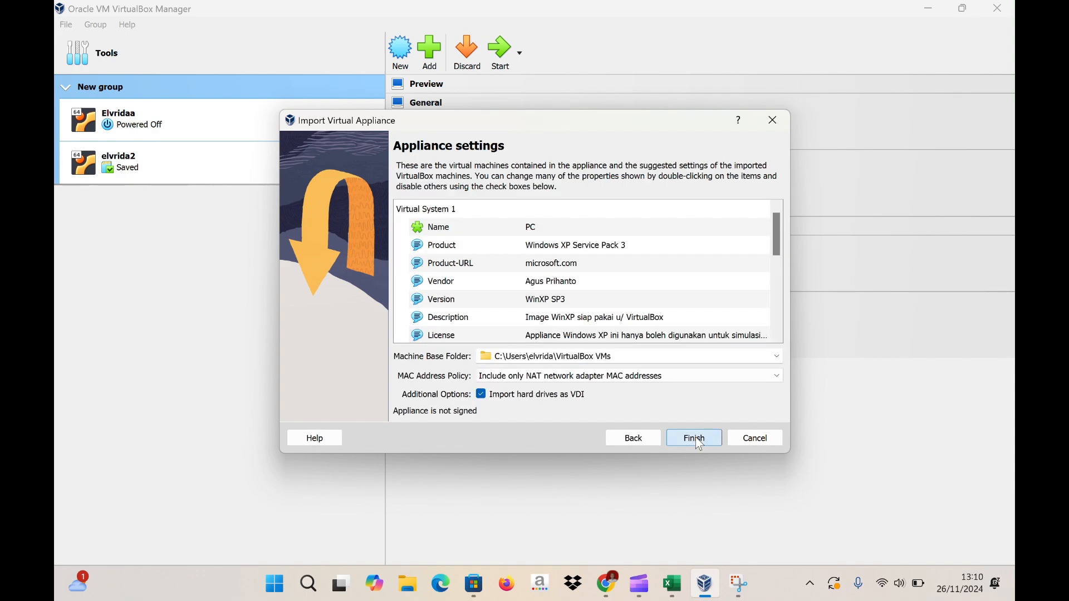
{"action": "left_click", "coordinate": [699, 443]}
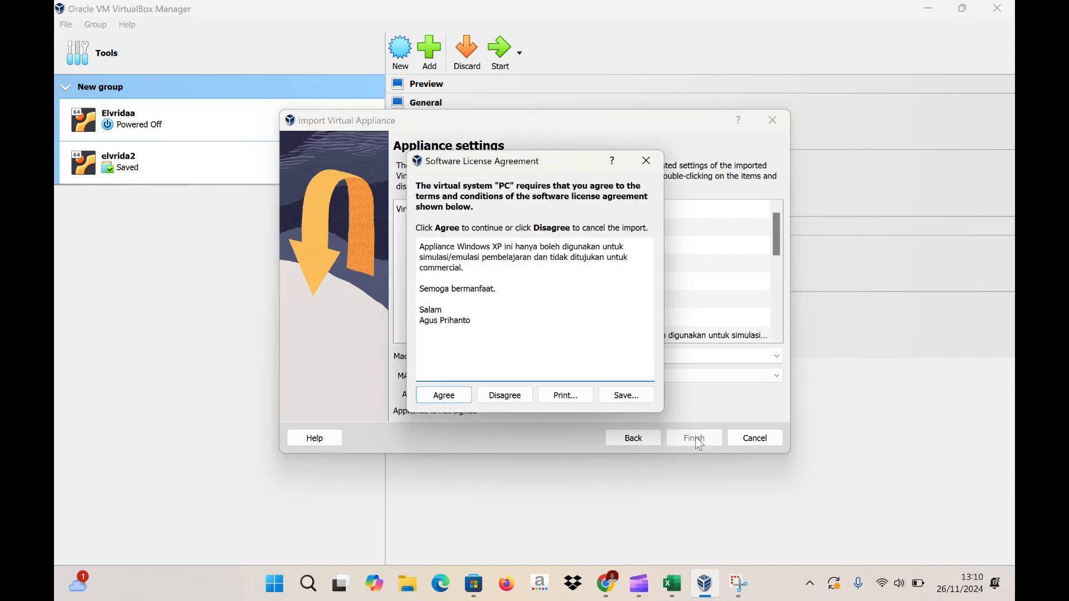
{"action": "left_click", "coordinate": [457, 397]}
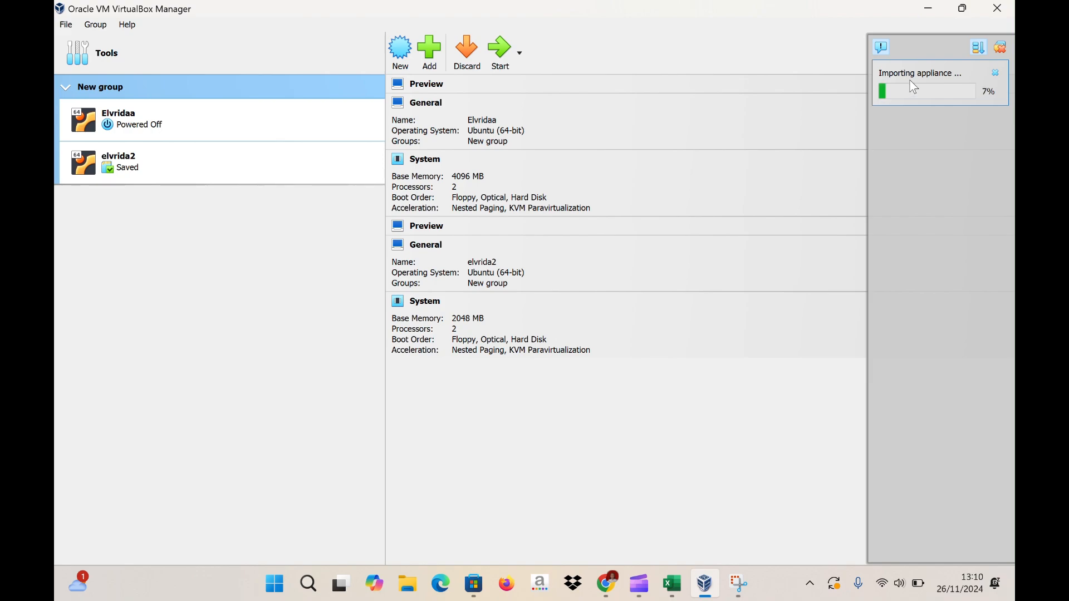
{"action": "left_click", "coordinate": [66, 25]}
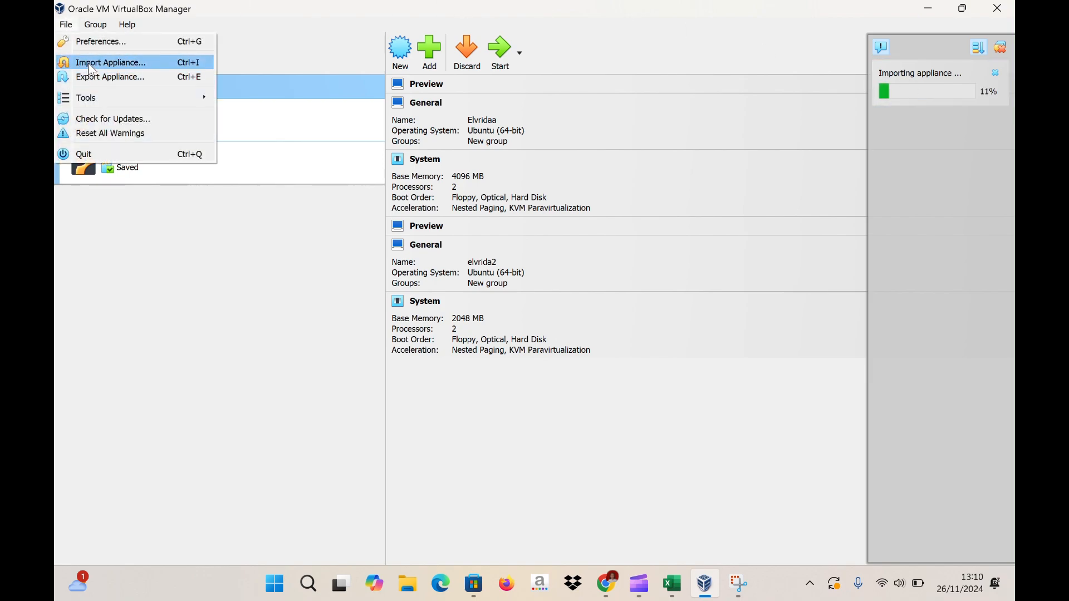
- Import the RouterOS.ova appliance from Downloads and agree to its licence
{"action": "left_click", "coordinate": [88, 63]}
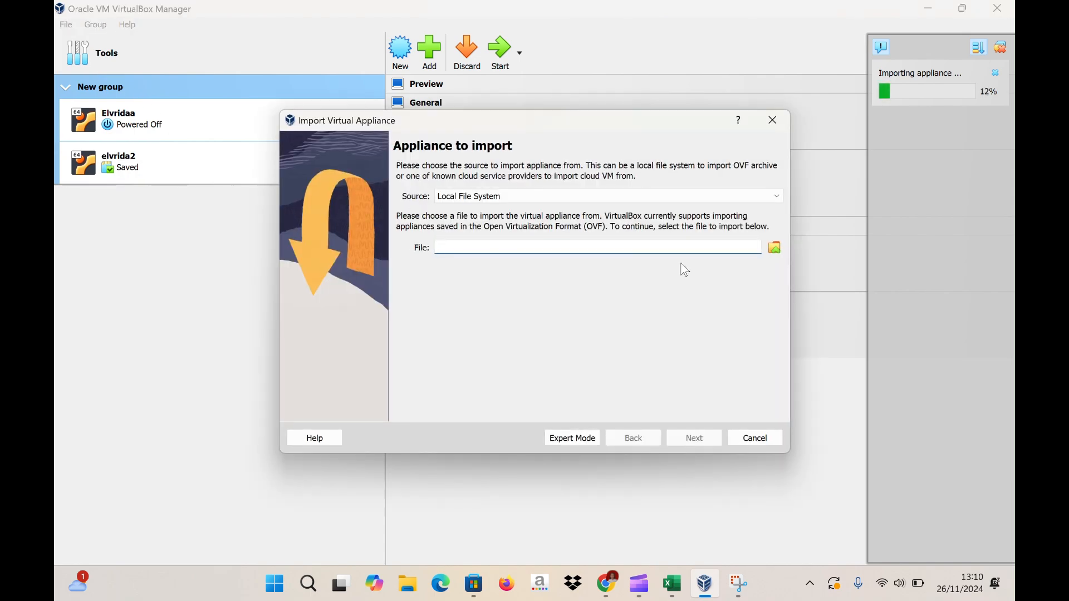
{"action": "left_click", "coordinate": [778, 250]}
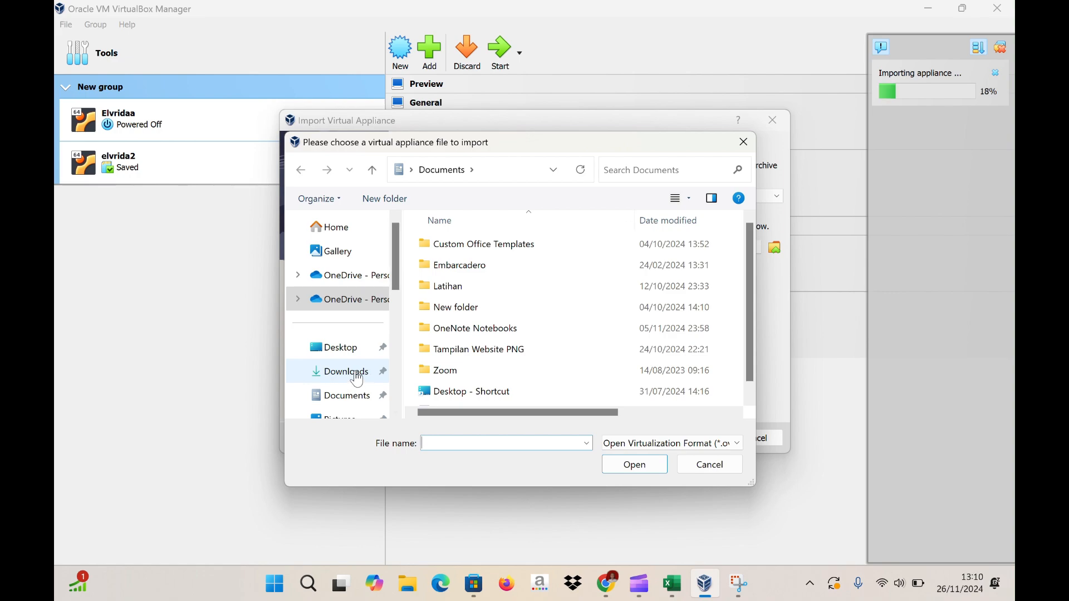
{"action": "left_click", "coordinate": [334, 372]}
{"action": "left_click", "coordinate": [486, 264]}
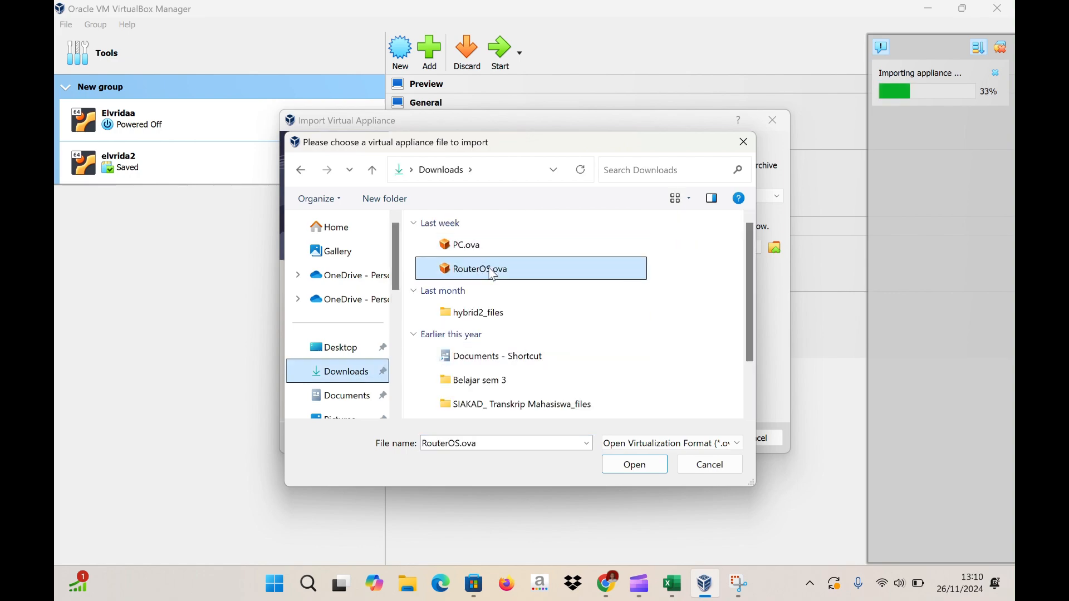
{"action": "left_click", "coordinate": [631, 468]}
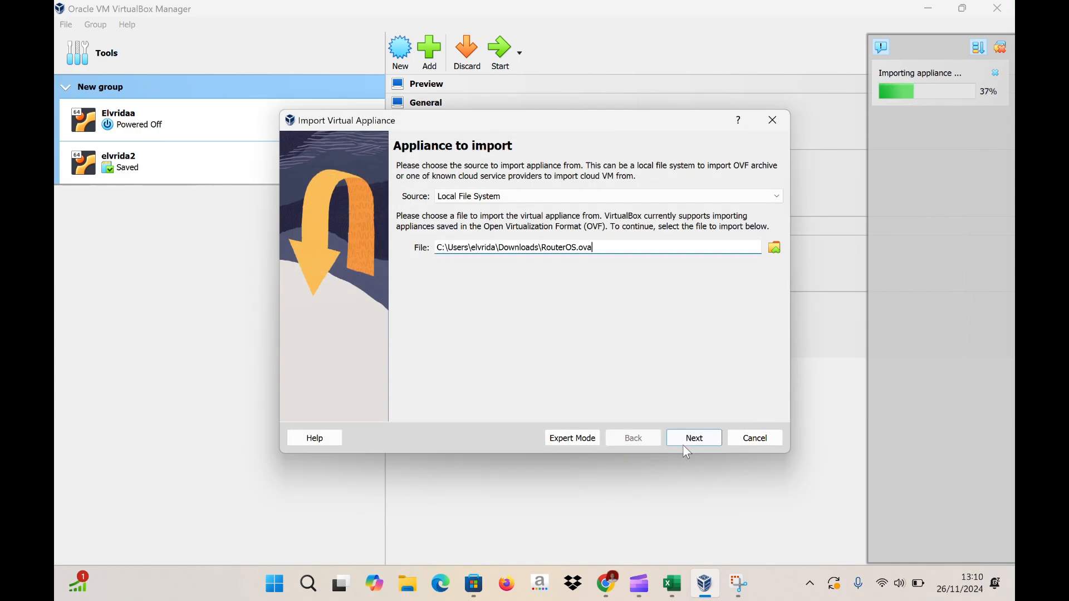
{"action": "left_click", "coordinate": [685, 434]}
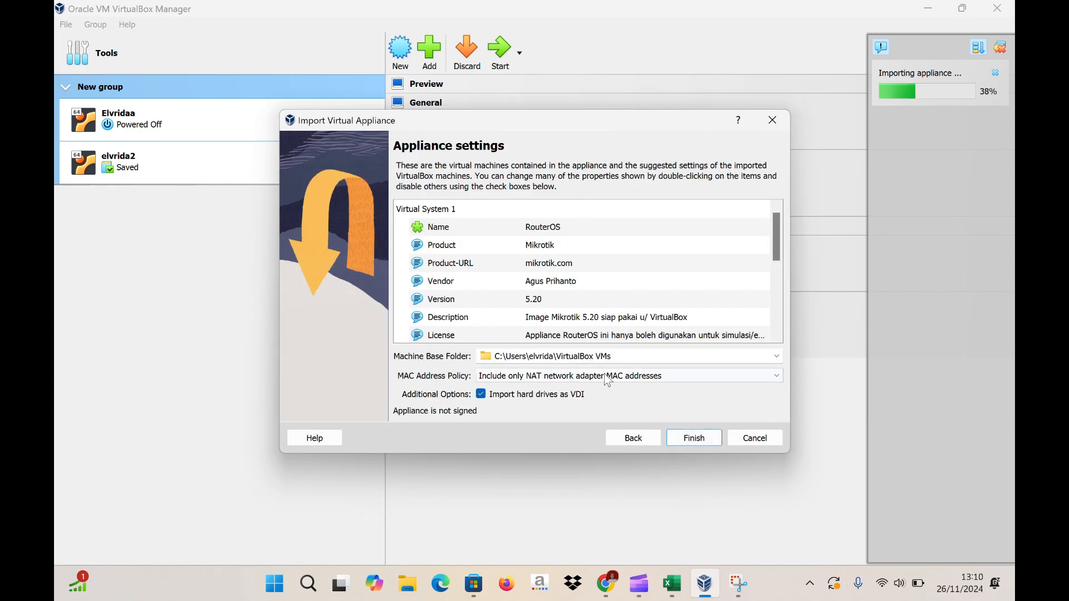
{"action": "left_click", "coordinate": [691, 439]}
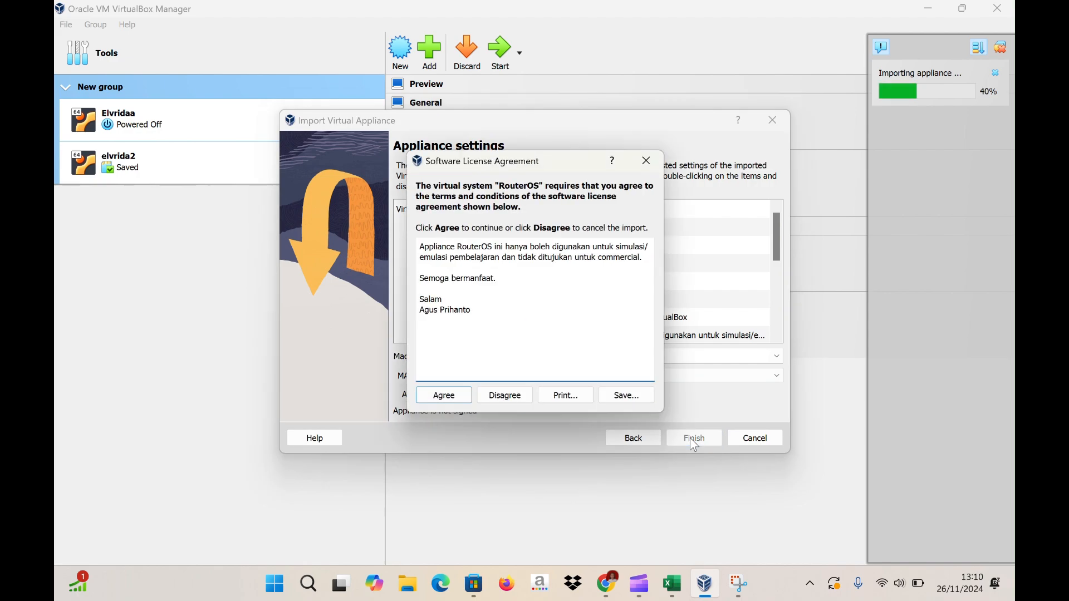
{"action": "left_click", "coordinate": [450, 399]}
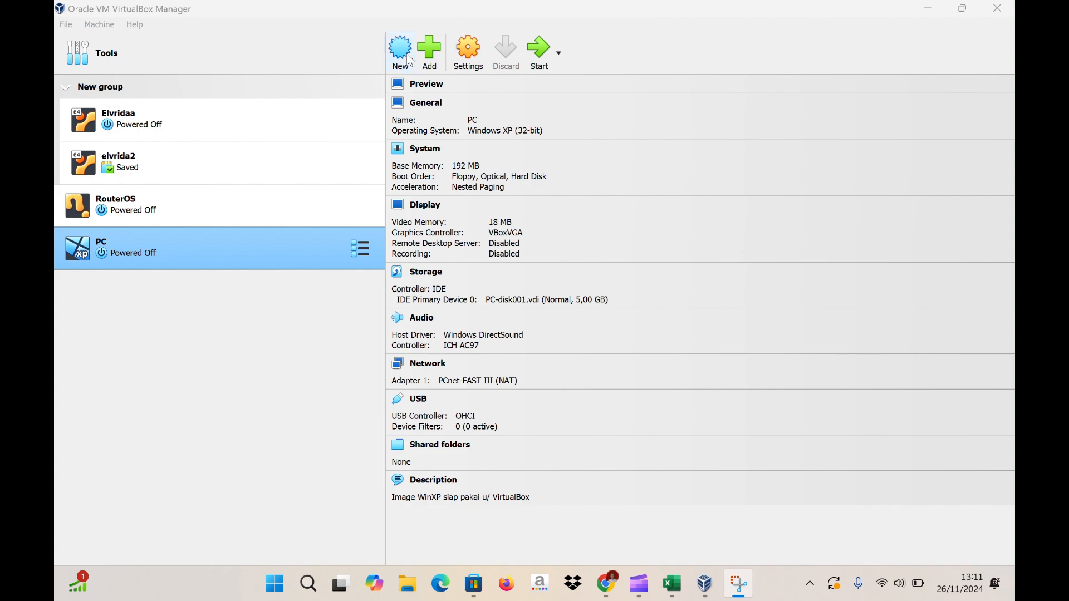
- Start RouterOS and PC together, spread their windows apart, and focus the RouterOS console
{"action": "left_click", "coordinate": [272, 206]}
{"action": "left_click", "coordinate": [247, 240]}
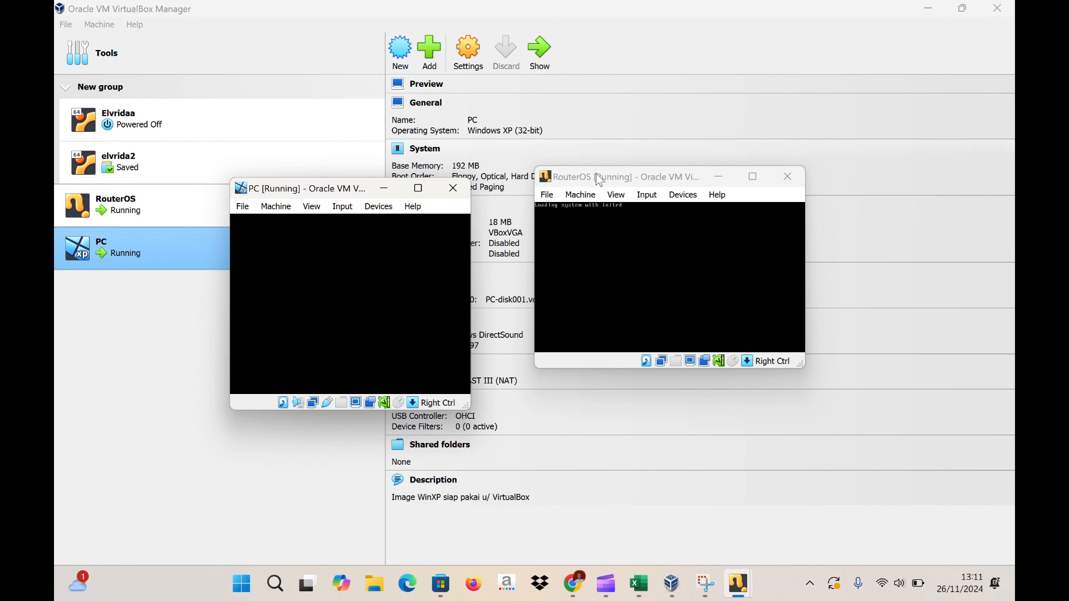
{"action": "left_click_drag", "start_coordinate": [599, 178], "coordinate": [617, 214]}
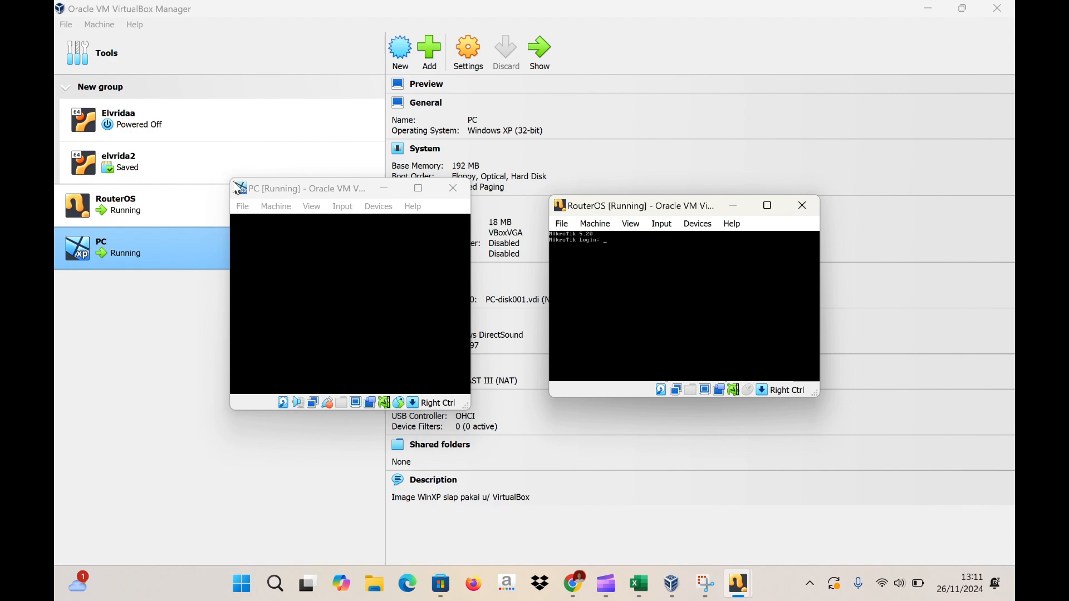
{"action": "left_click_drag", "start_coordinate": [235, 191], "coordinate": [199, 166]}
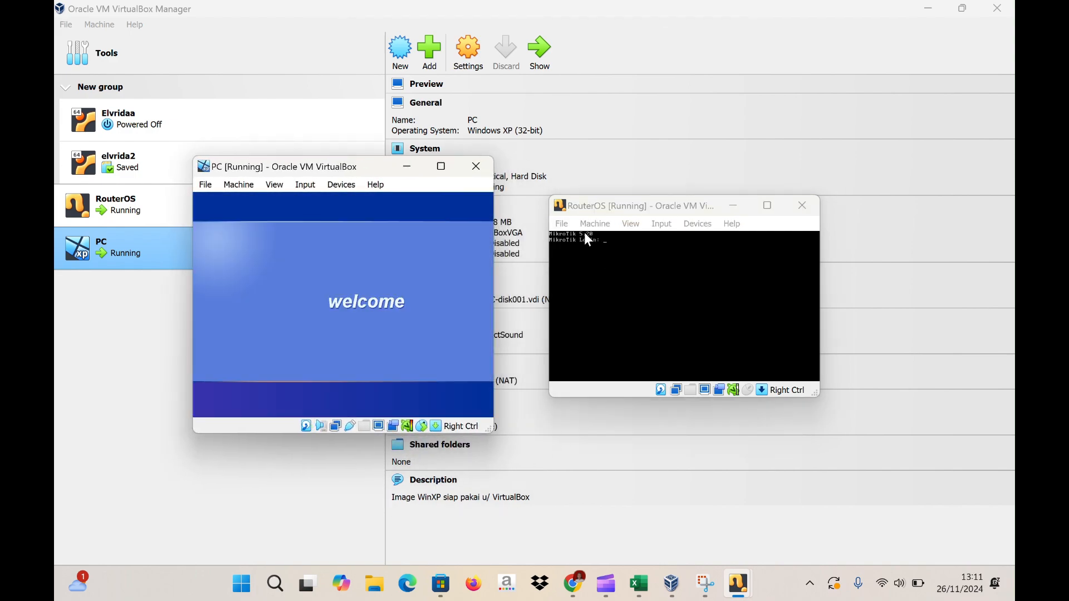
{"action": "left_click", "coordinate": [585, 234]}
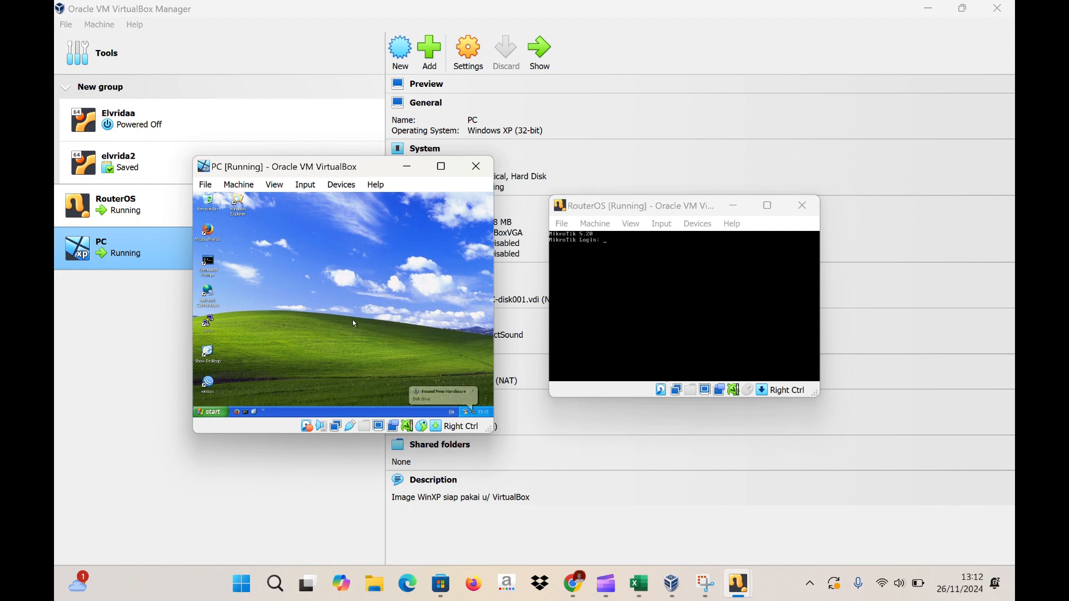
{"action": "left_click", "coordinate": [614, 241]}
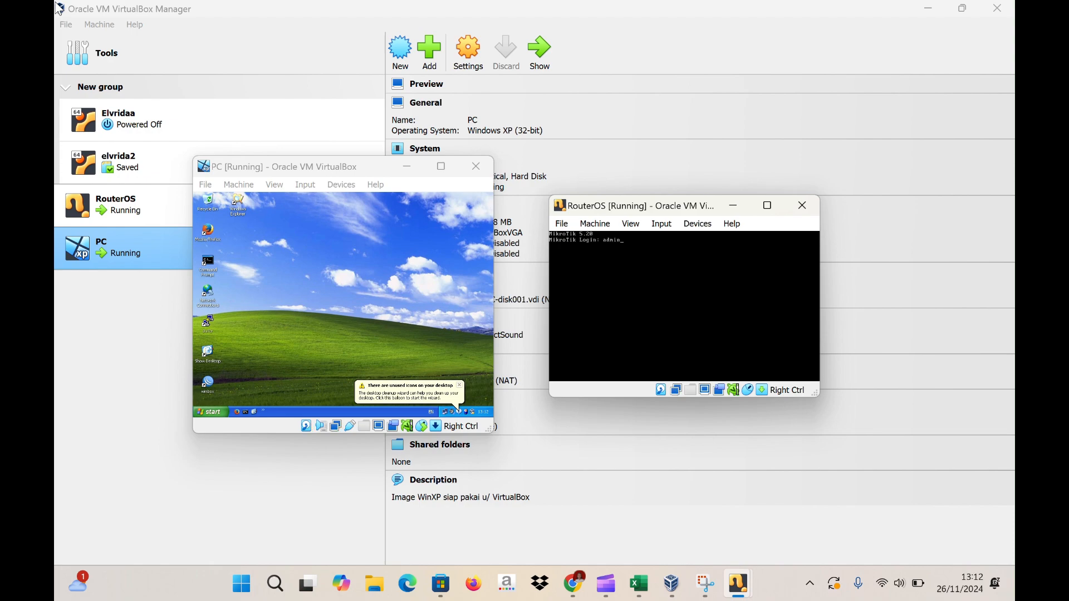
- Log in to the RouterOS console as admin with an empty password
{"action": "key", "text": "Return"}
{"action": "key", "text": "Return"}
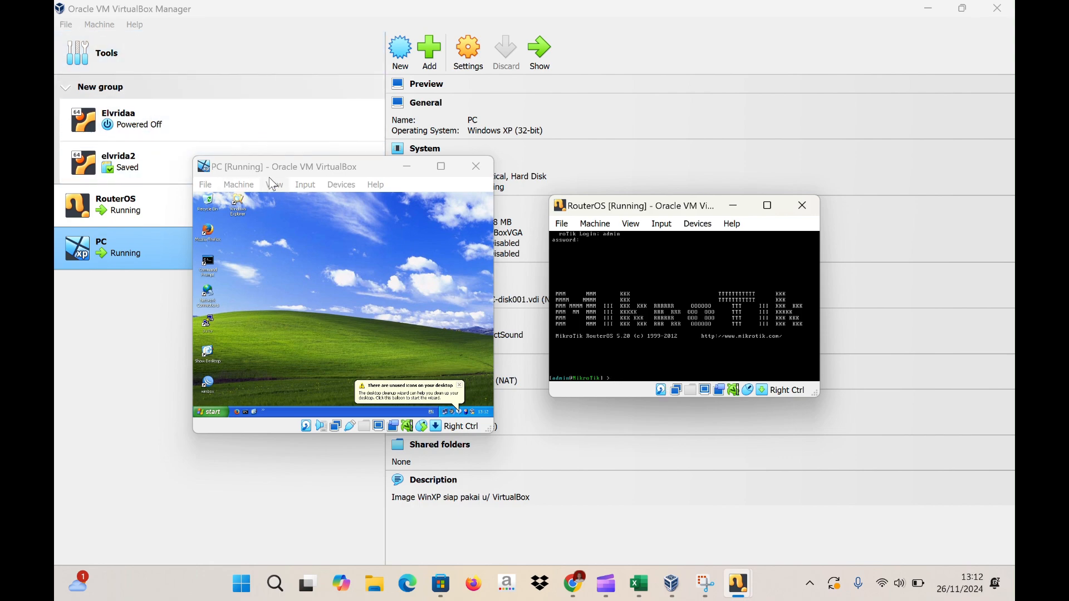
- Power off the PC machine, then the RouterOS machine, closing both windows
{"action": "left_click", "coordinate": [476, 174]}
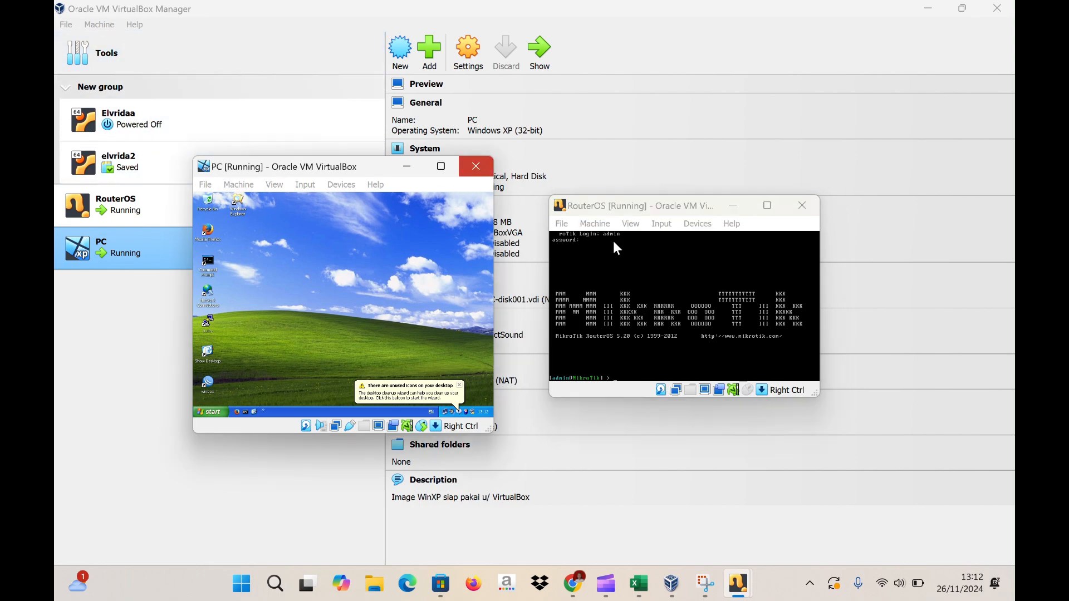
{"action": "left_click", "coordinate": [478, 173]}
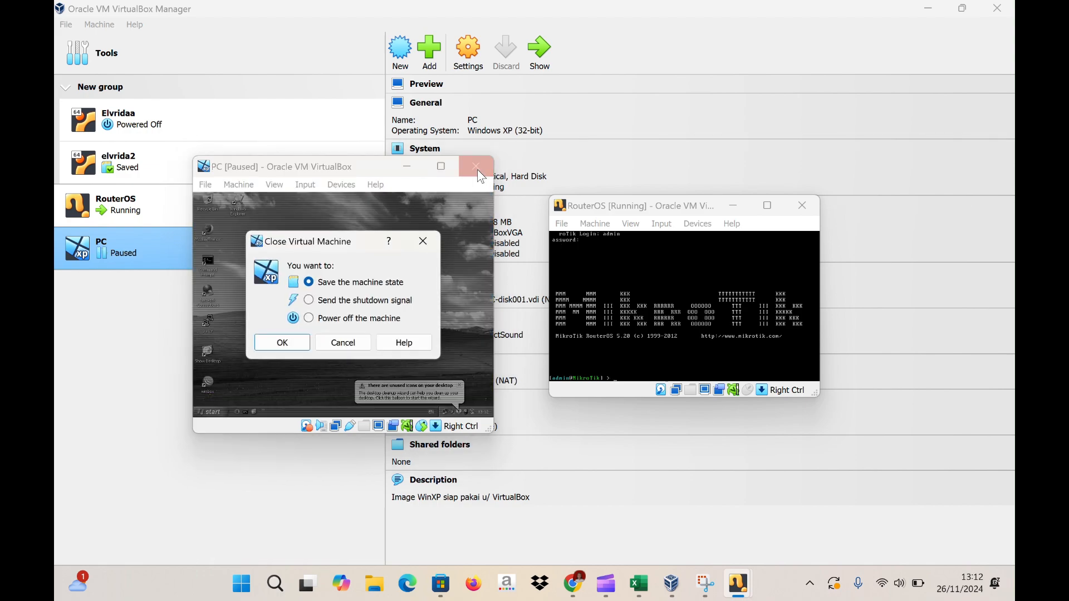
{"action": "left_click", "coordinate": [309, 319]}
{"action": "left_click", "coordinate": [293, 343]}
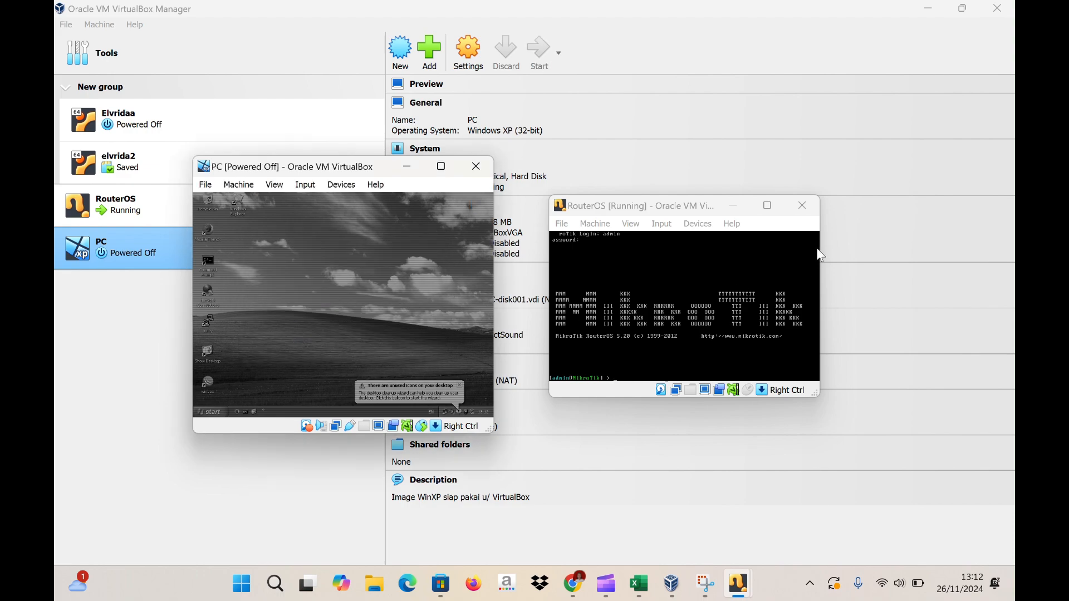
{"action": "left_click", "coordinate": [808, 211]}
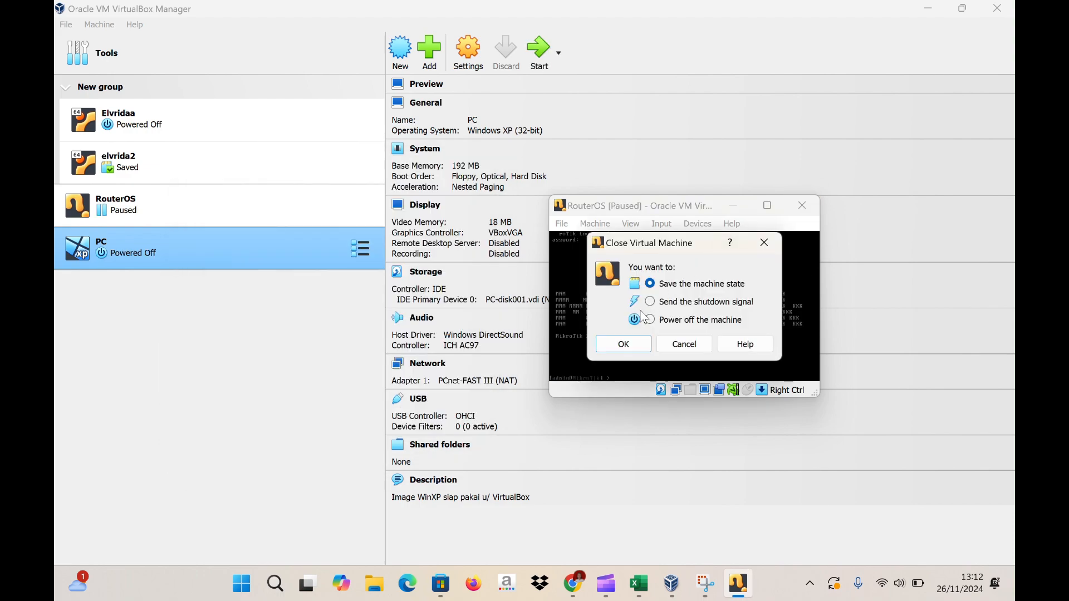
{"action": "left_click", "coordinate": [652, 320]}
{"action": "left_click", "coordinate": [624, 344]}
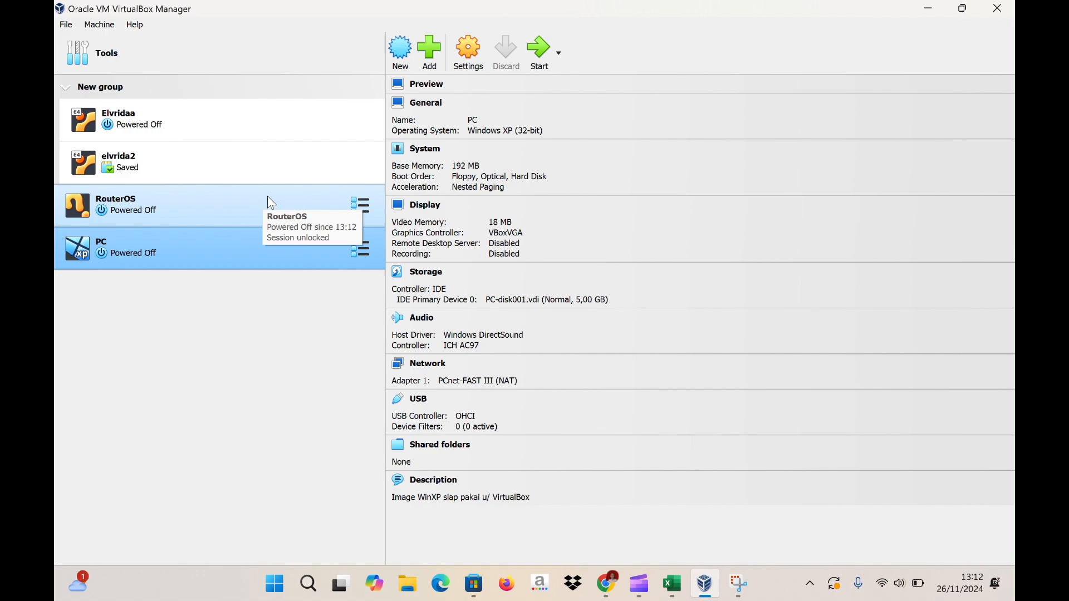
- Set the RouterOS VM's Adapter 1 to NAT in its network settings
{"action": "left_click", "coordinate": [255, 198]}
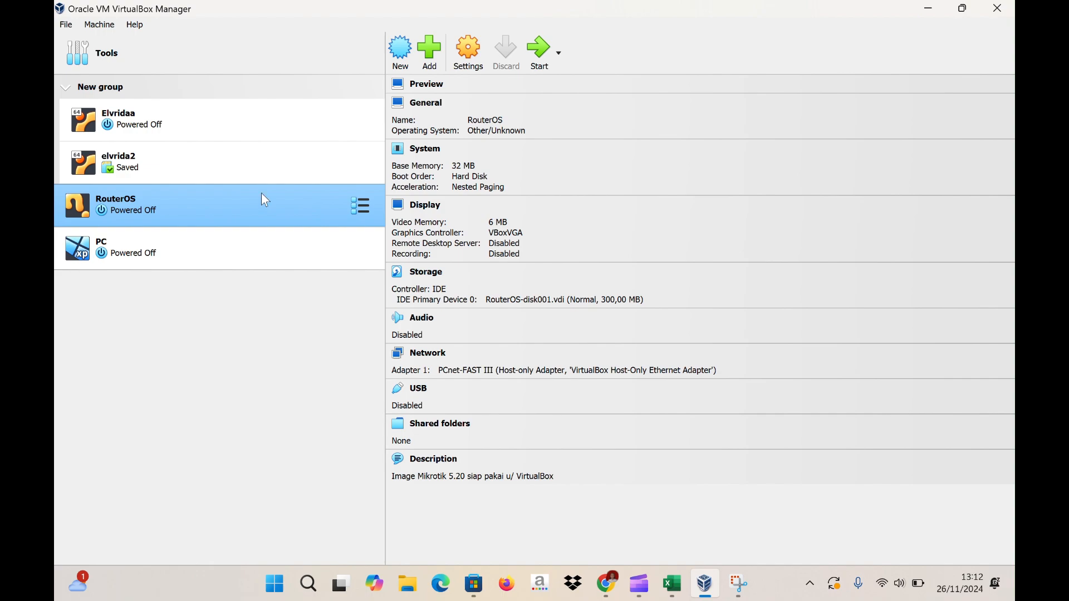
{"action": "left_click", "coordinate": [460, 62]}
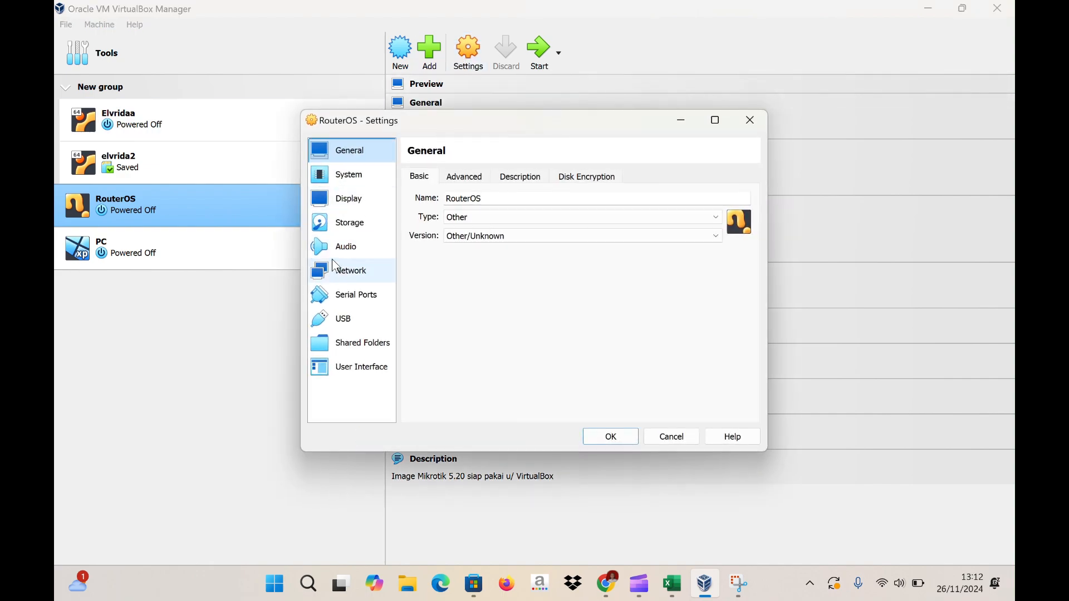
{"action": "left_click", "coordinate": [336, 274]}
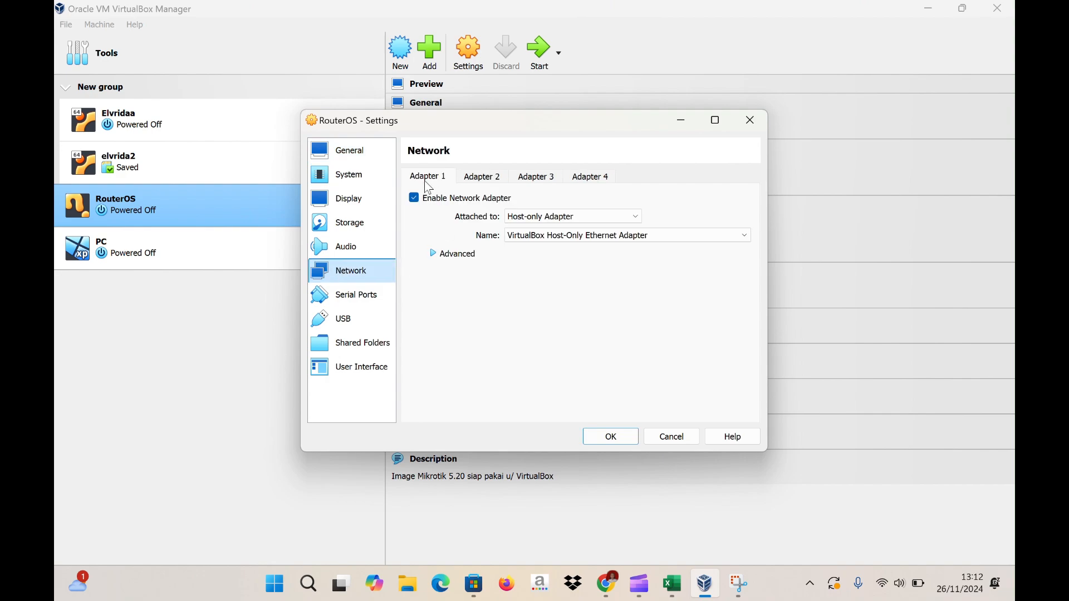
{"action": "left_click", "coordinate": [543, 220]}
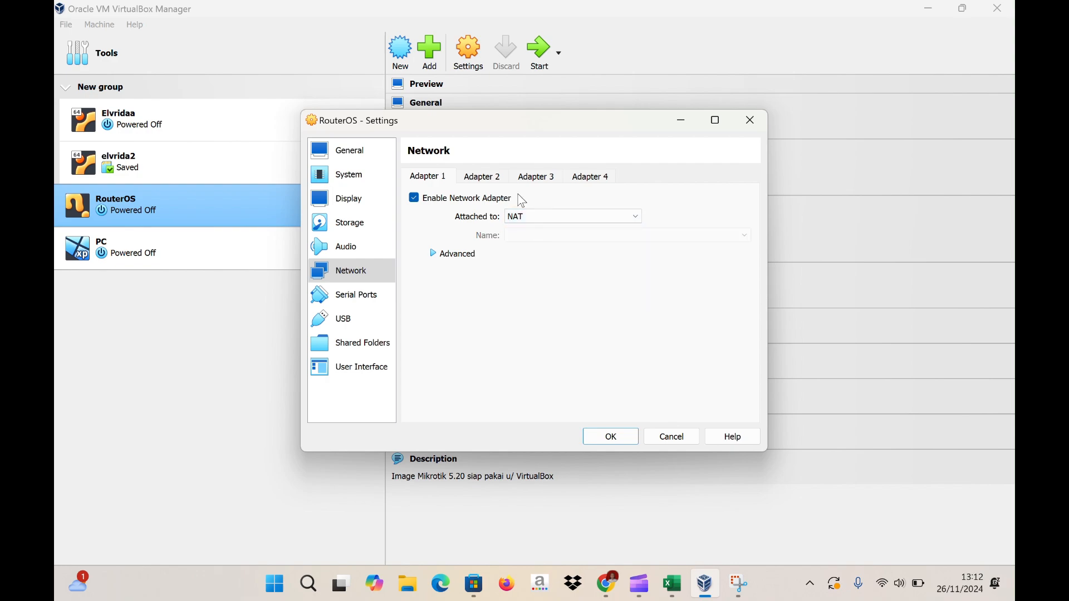
- Enable RouterOS Adapter 2 on Internal Network 'switchku' and save the settings
{"action": "left_click", "coordinate": [483, 178]}
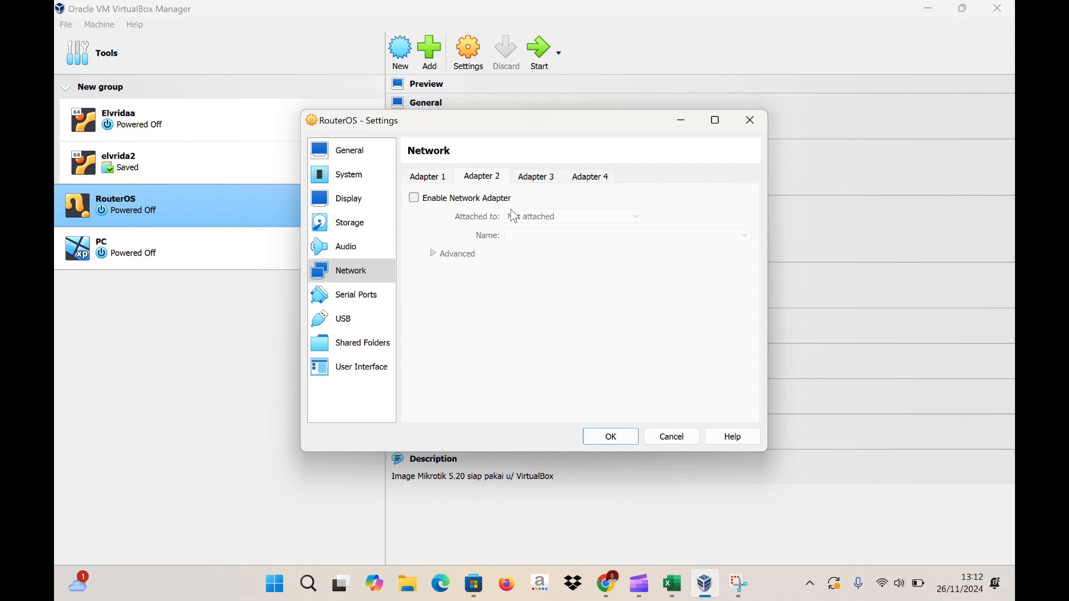
{"action": "left_click", "coordinate": [414, 199]}
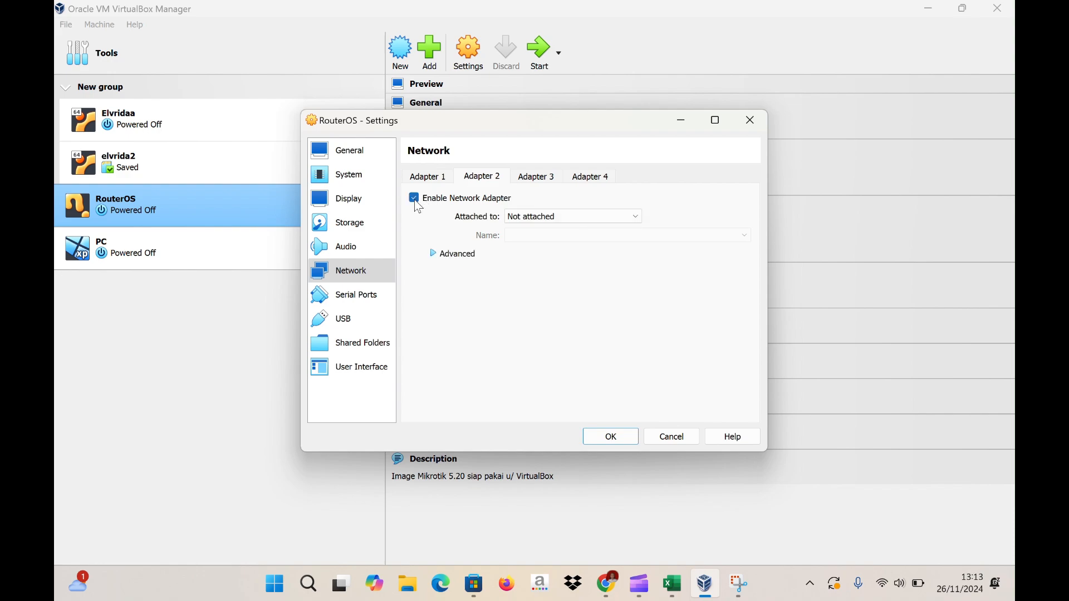
{"action": "left_click", "coordinate": [626, 219]}
{"action": "left_click", "coordinate": [585, 250]}
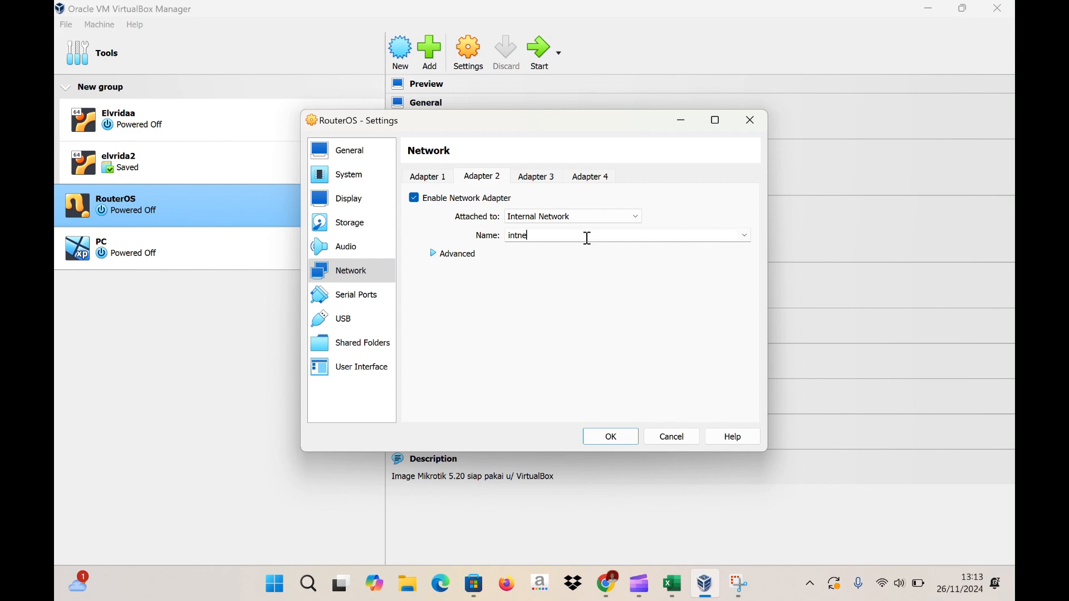
{"action": "key", "text": "BackSpace"}
{"action": "key", "text": "BackSpace"}
{"action": "key", "text": "BackSpace"}
{"action": "key", "text": "BackSpace"}
{"action": "key", "text": "BackSpace"}
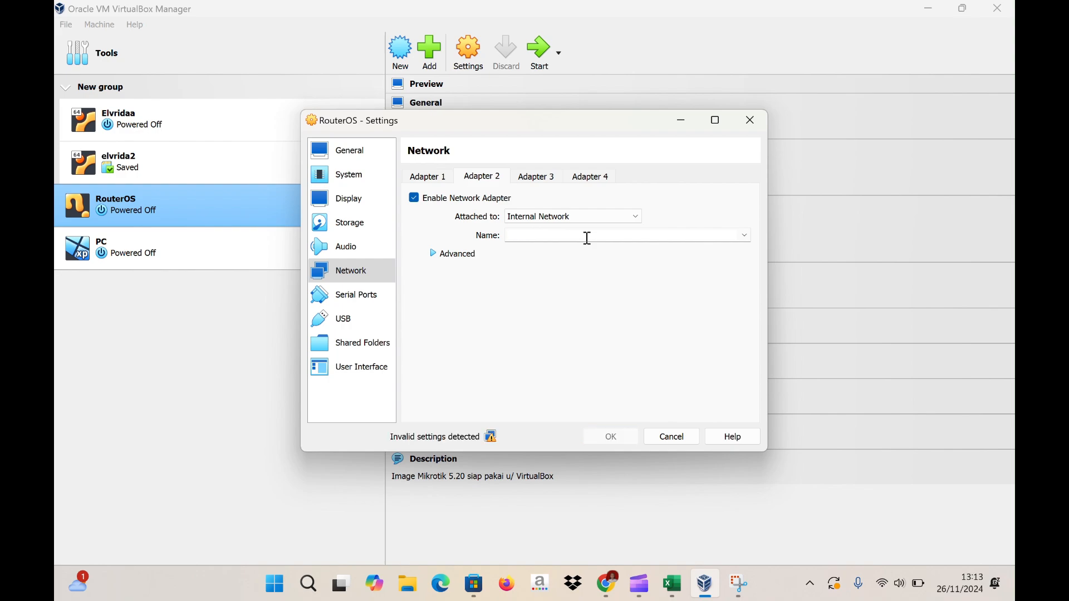
{"action": "type", "text": "swit"}
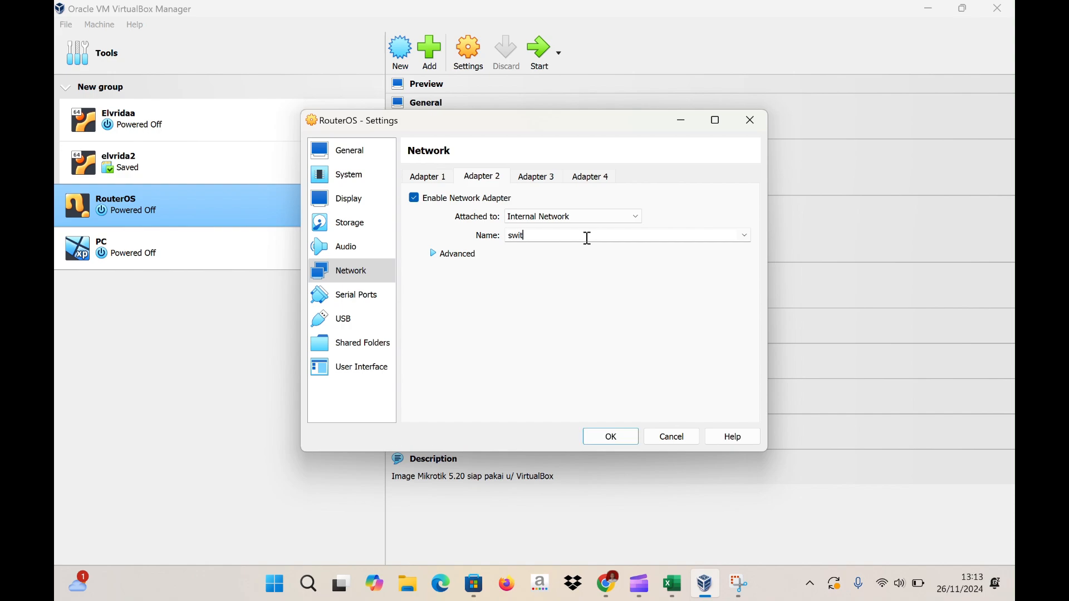
{"action": "type", "text": "chku"}
{"action": "left_click", "coordinate": [612, 438]}
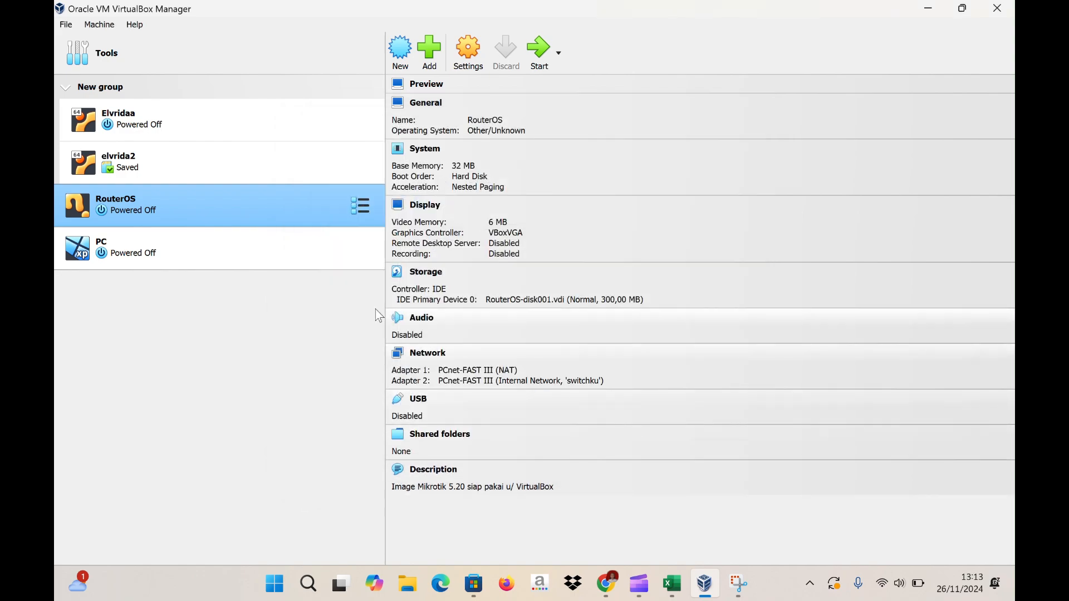
{"action": "left_click", "coordinate": [263, 251]}
- Attach the PC's Adapter 1 to Internal Network 'switchku' and save
{"action": "left_click", "coordinate": [465, 65]}
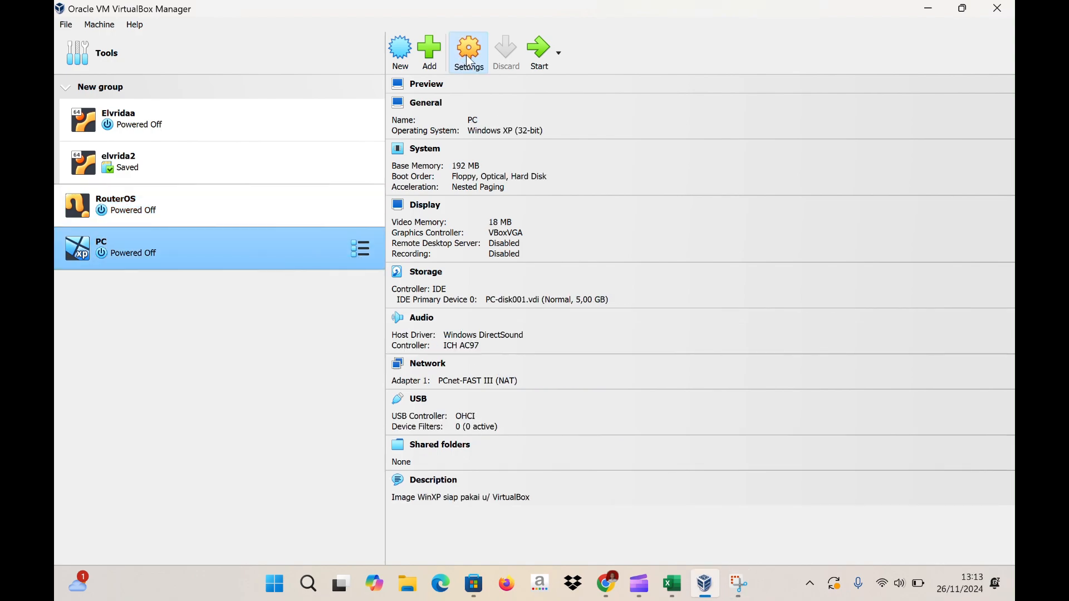
{"action": "left_click", "coordinate": [359, 272]}
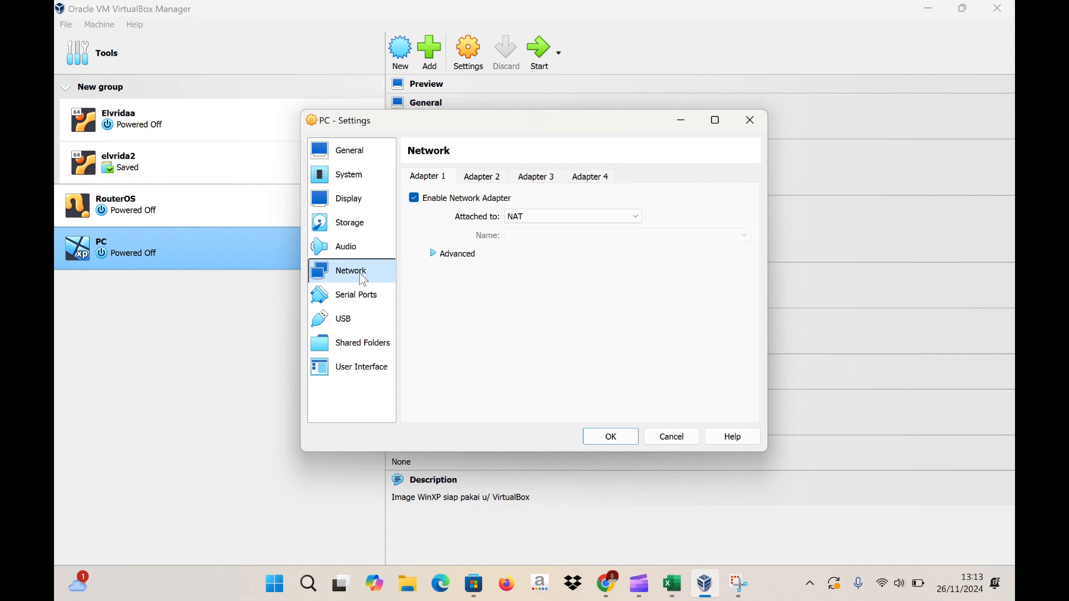
{"action": "left_click", "coordinate": [606, 217]}
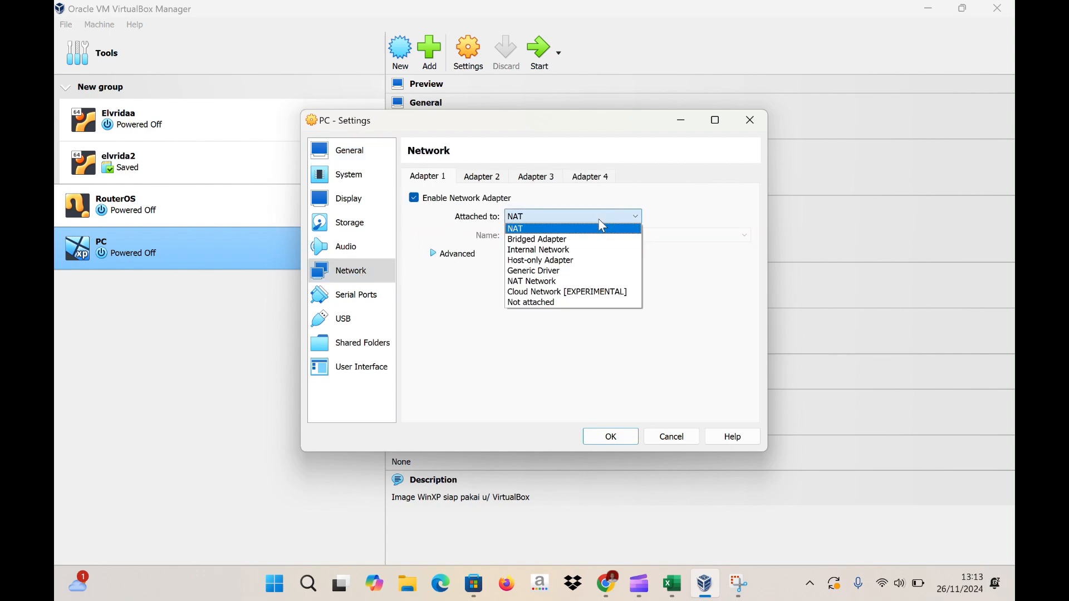
{"action": "left_click", "coordinate": [573, 250]}
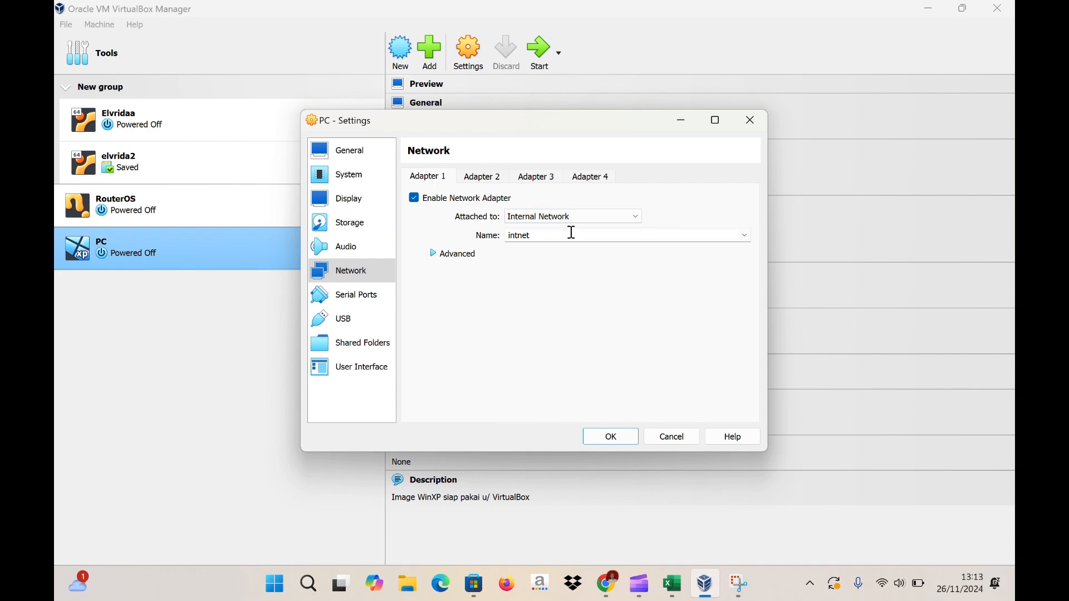
{"action": "key", "text": "BackSpace"}
{"action": "key", "text": "BackSpace"}
{"action": "key", "text": "BackSpace"}
{"action": "key", "text": "BackSpace"}
{"action": "key", "text": "BackSpace"}
{"action": "key", "text": "BackSpace"}
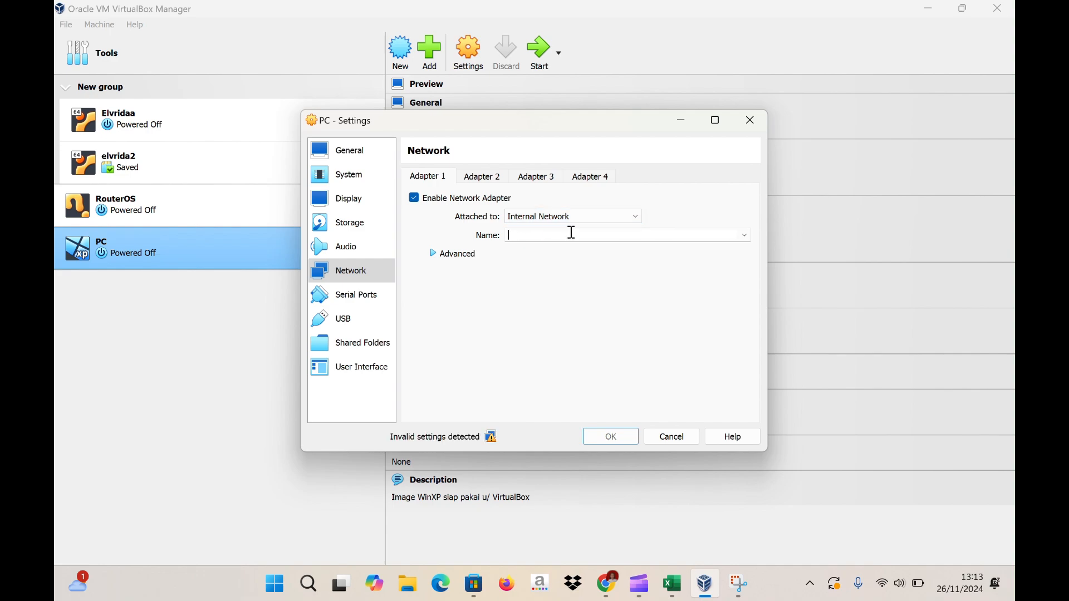
{"action": "type", "text": "swit"}
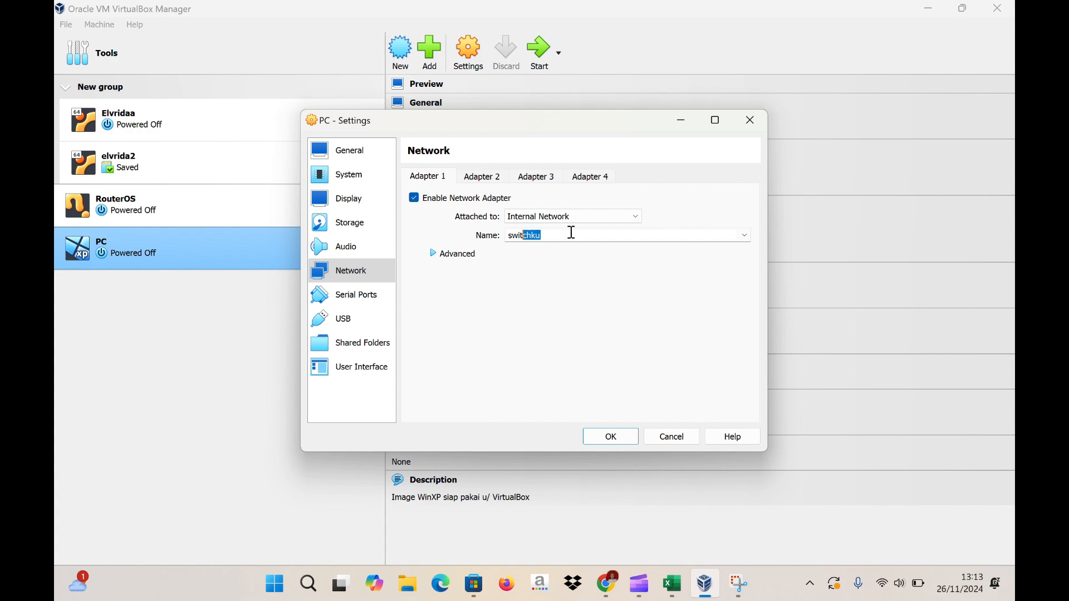
{"action": "type", "text": "chku"}
{"action": "left_click", "coordinate": [611, 437]}
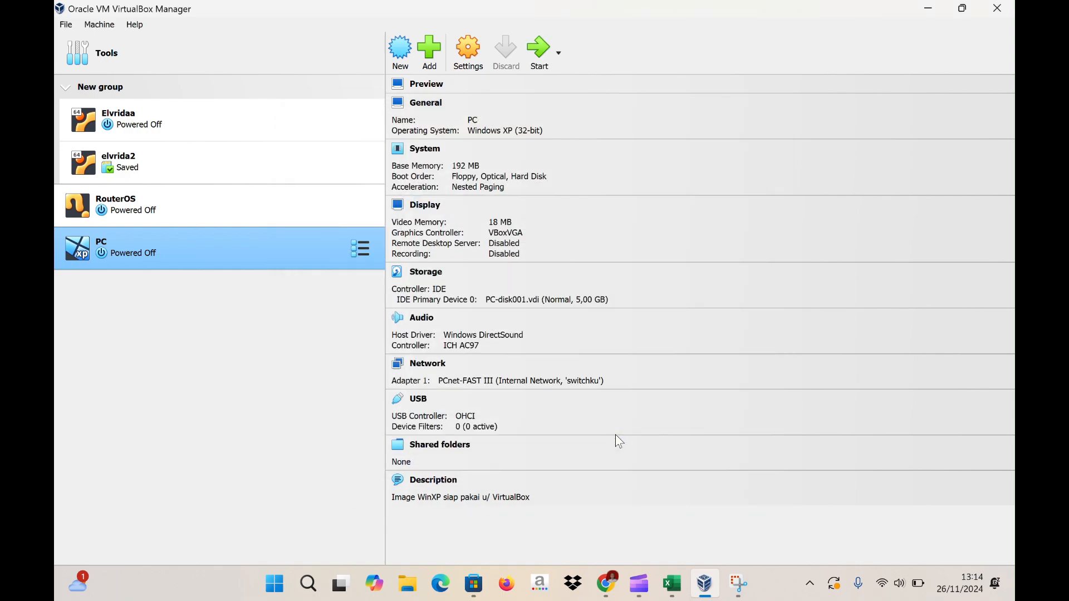
{"action": "key", "text": "super+shift+s"}
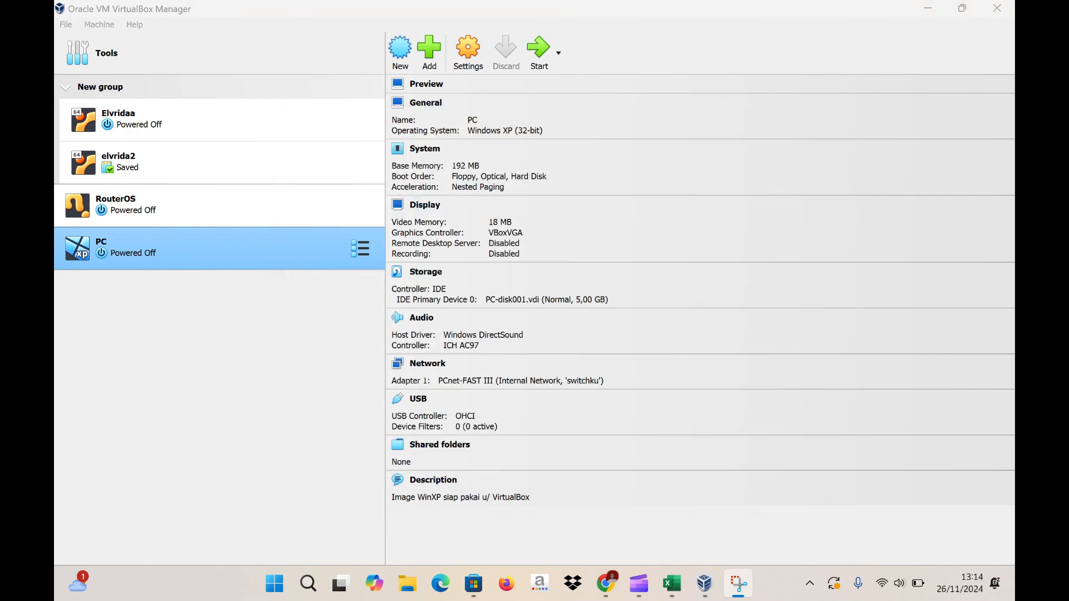
- Select RouterOS and PC and start both machines
{"action": "left_click", "coordinate": [204, 218]}
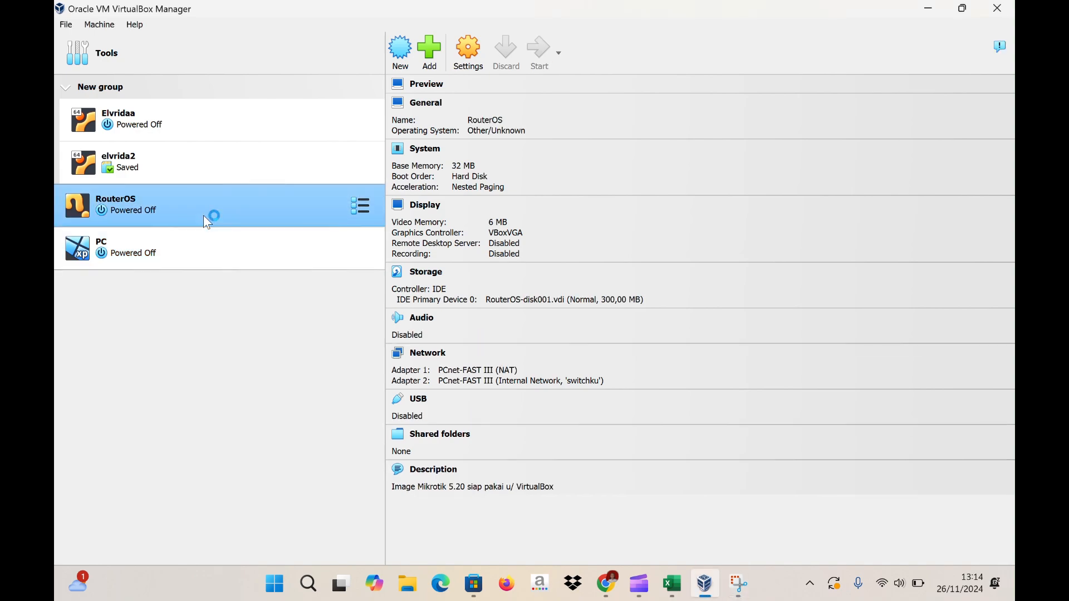
{"action": "left_click", "coordinate": [192, 258]}
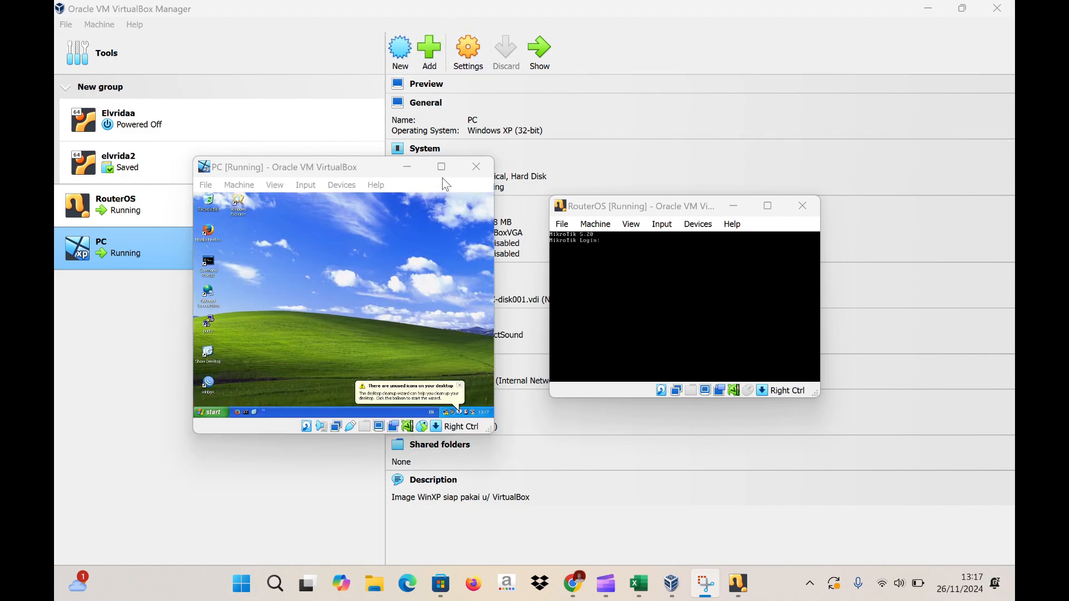
- Maximize the PC window, log in to RouterOS as admin, then minimize the router console
{"action": "left_click", "coordinate": [442, 167]}
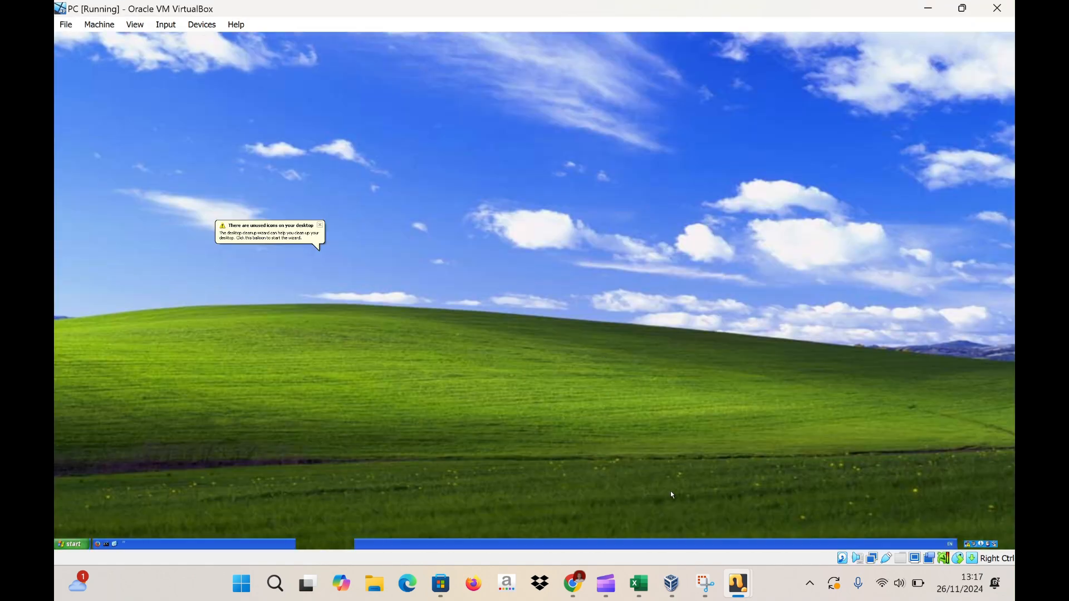
{"action": "mouse_move", "coordinate": [738, 583]}
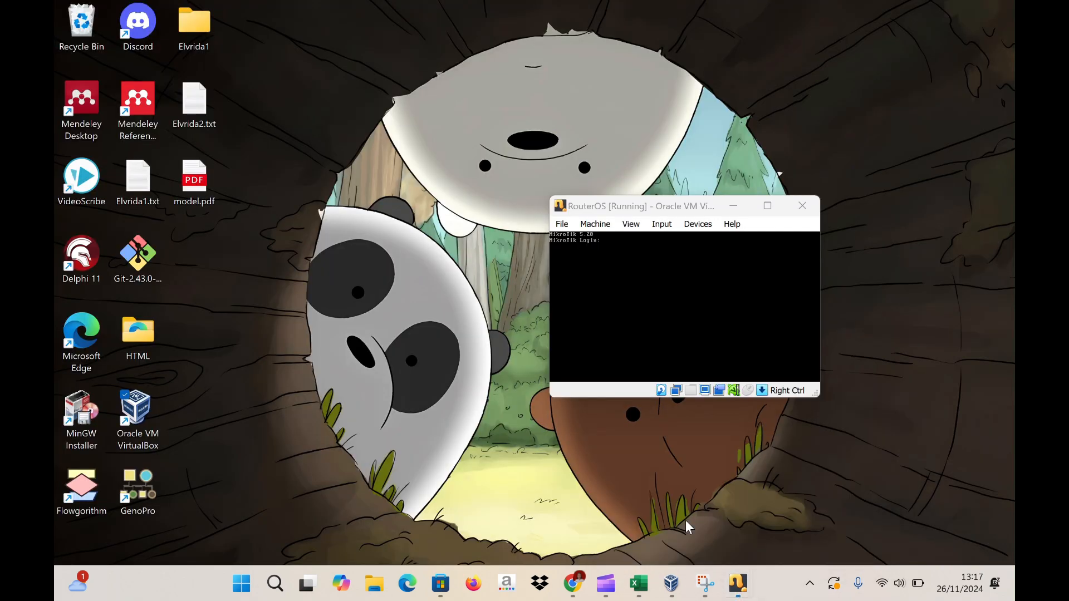
{"action": "left_click", "coordinate": [689, 526]}
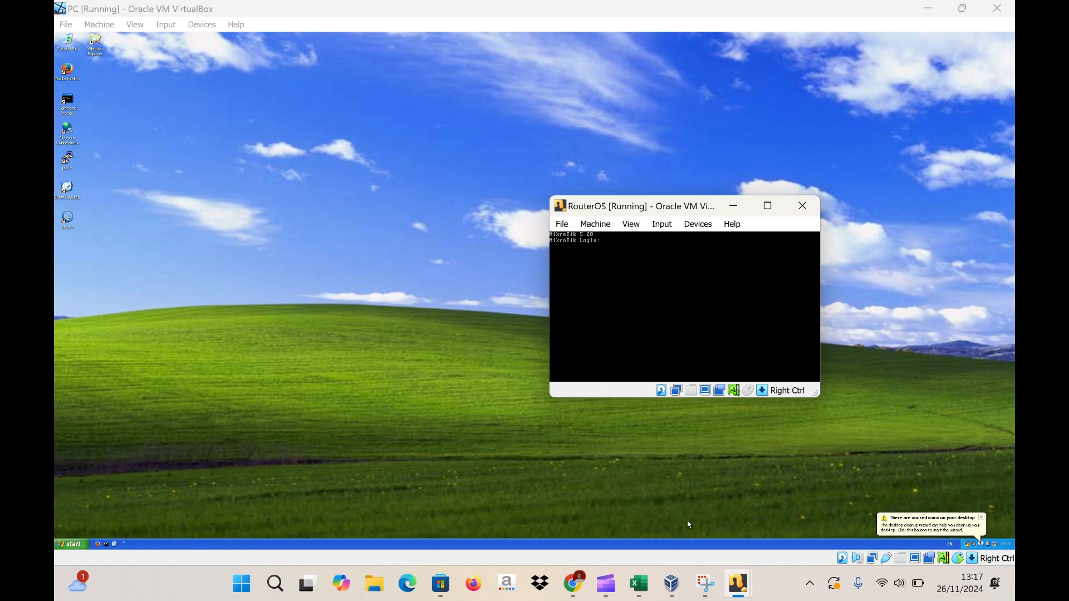
{"action": "left_click", "coordinate": [615, 244]}
{"action": "type", "text": "admin"}
{"action": "key", "text": "Return"}
{"action": "key", "text": "Return"}
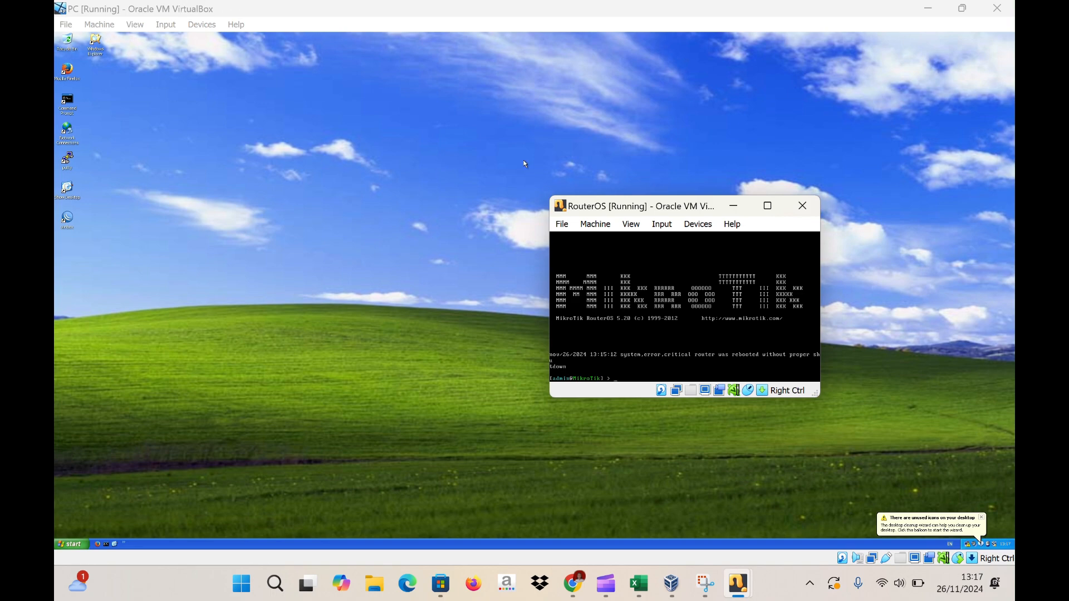
{"action": "left_click", "coordinate": [734, 206]}
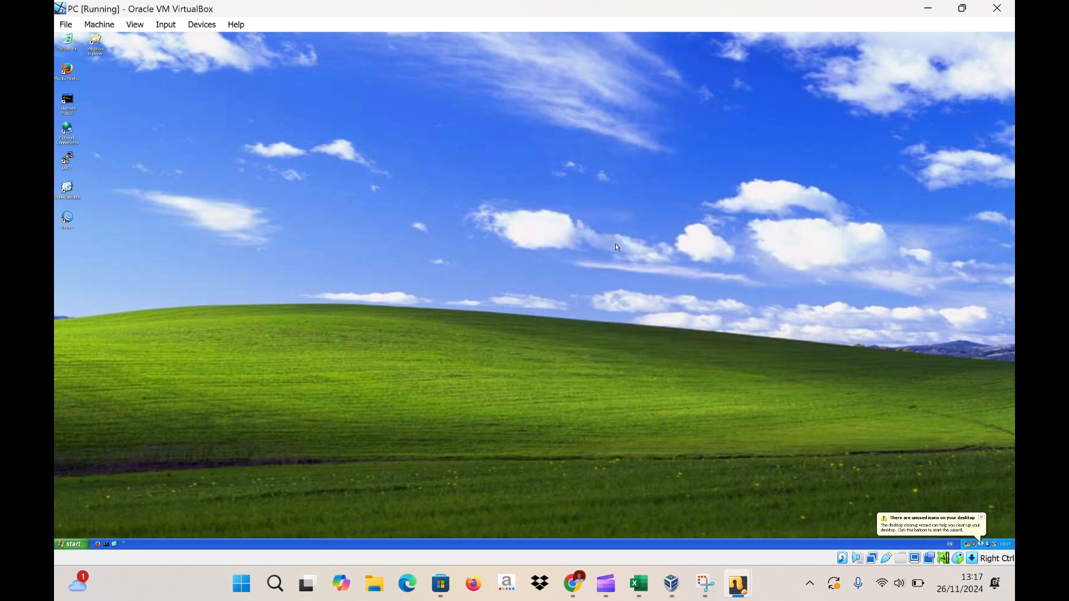
- Launch Winbox and connect to the MikroTik router found by its MAC address
{"action": "double_click", "coordinate": [68, 223]}
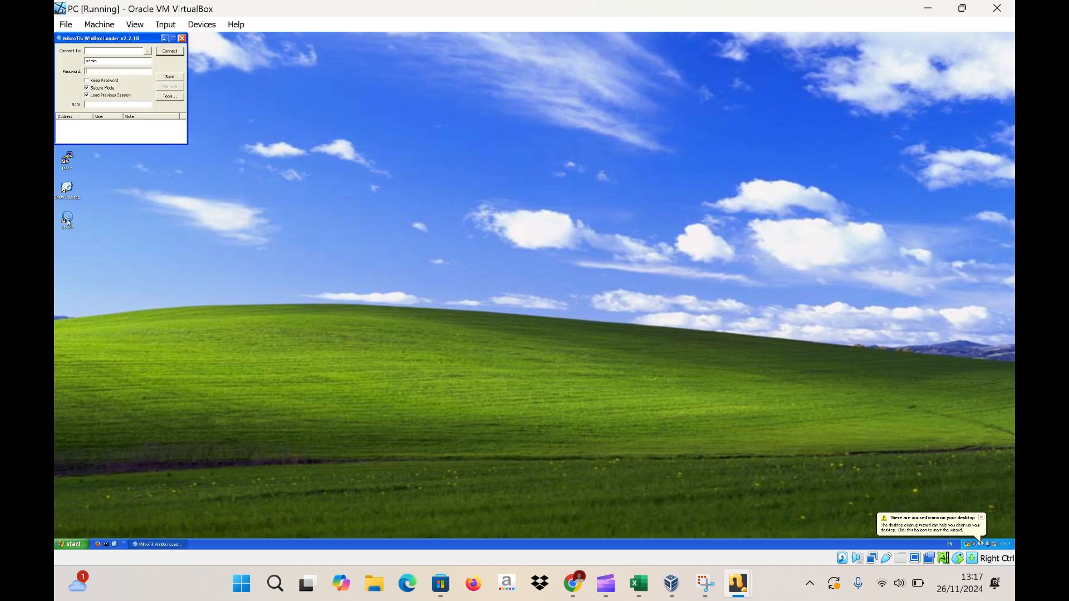
{"action": "left_click", "coordinate": [151, 54]}
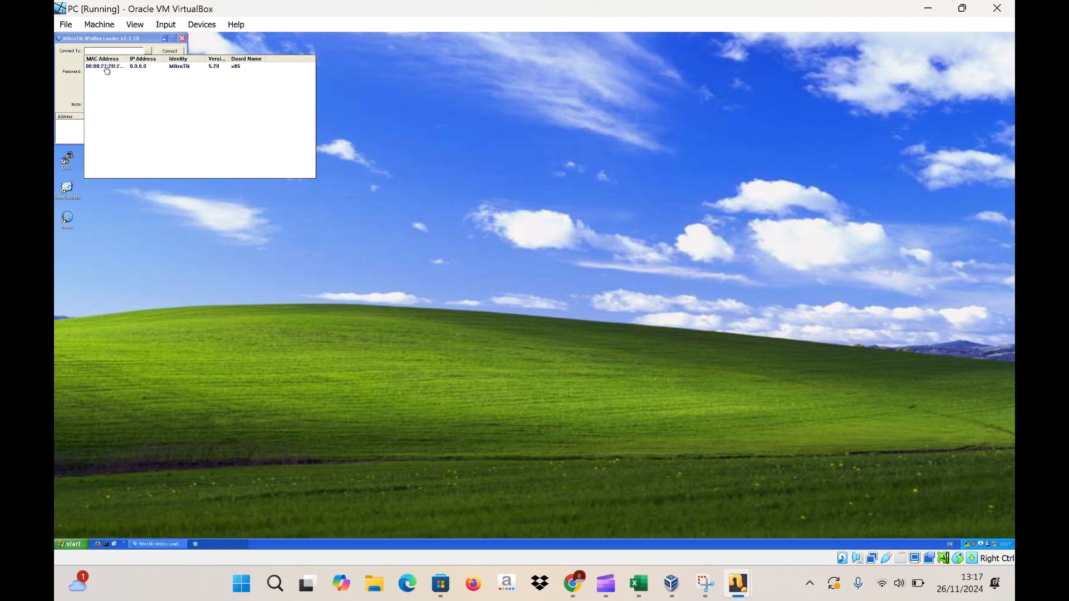
{"action": "left_click", "coordinate": [107, 67]}
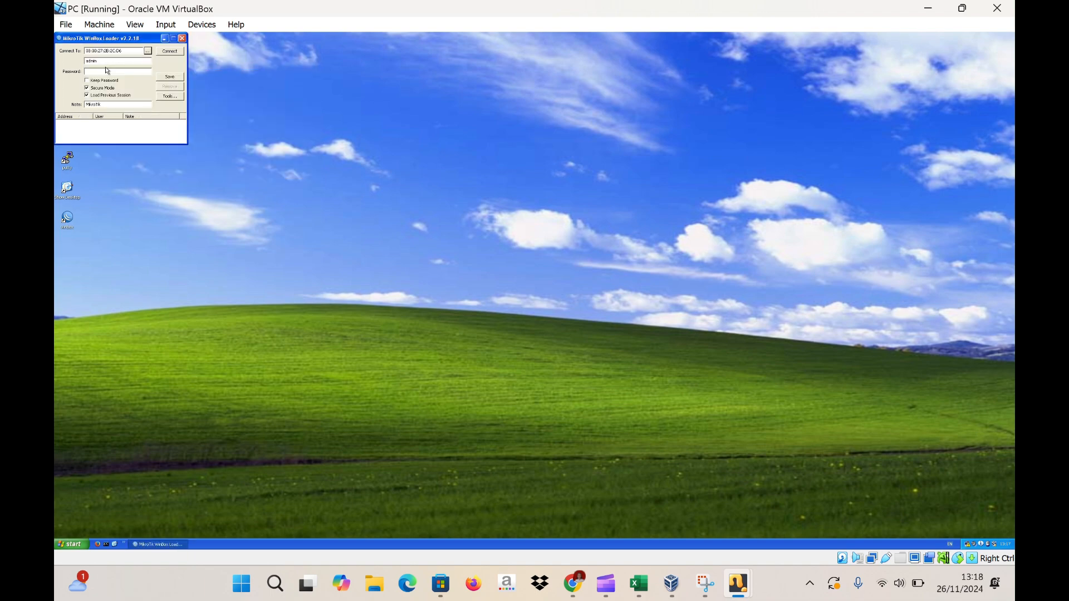
{"action": "left_click", "coordinate": [169, 53]}
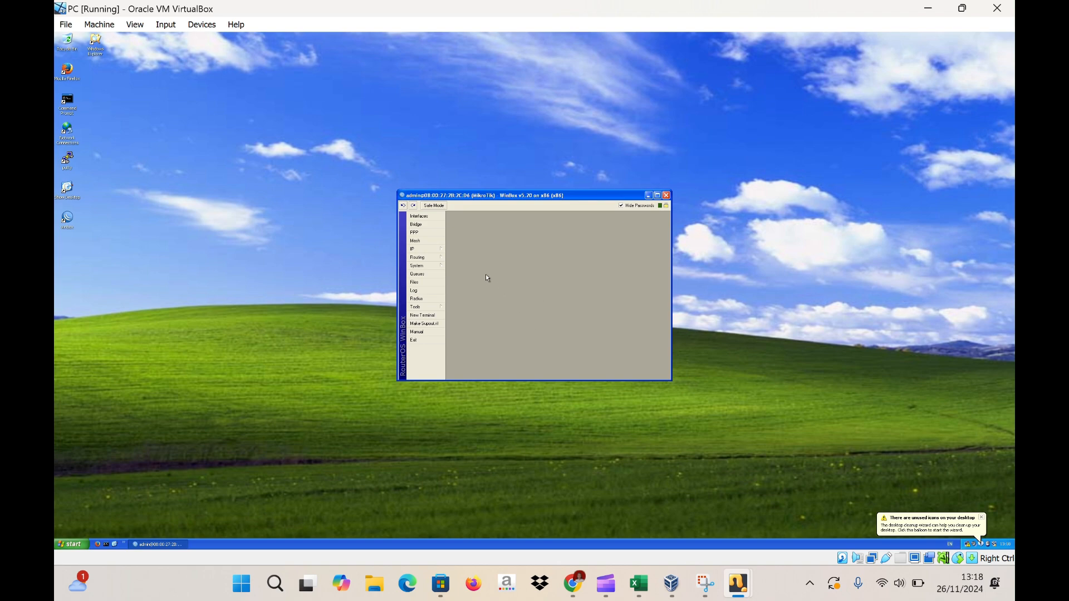
- Add a DHCP client on ether1 so the router is bound to 10.0.2.15/24
{"action": "left_click", "coordinate": [425, 251]}
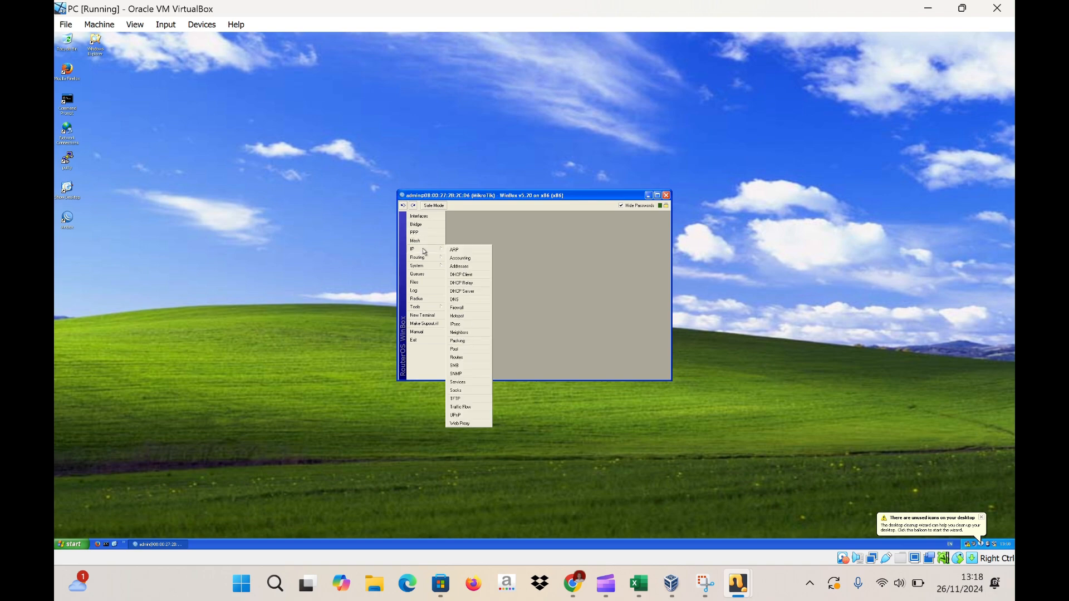
{"action": "left_click", "coordinate": [474, 275]}
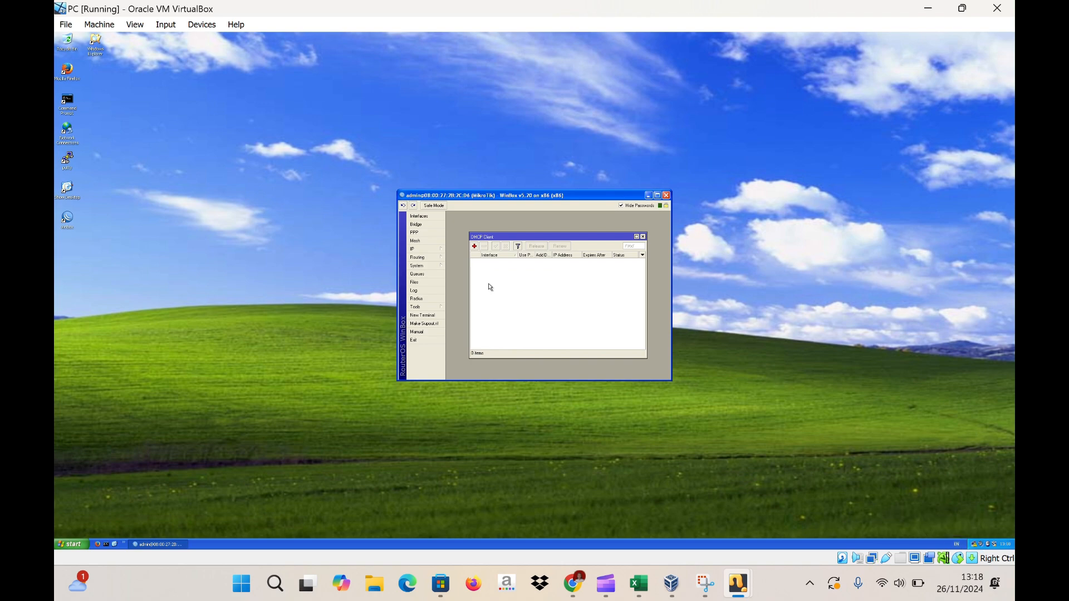
{"action": "left_click", "coordinate": [474, 246]}
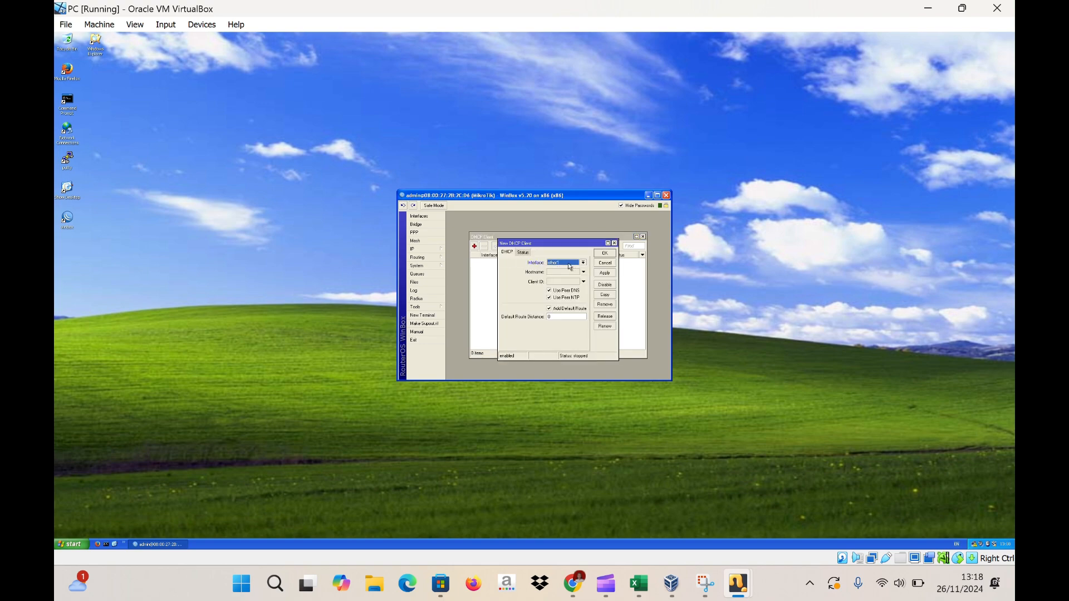
{"action": "left_click", "coordinate": [606, 274]}
{"action": "left_click", "coordinate": [607, 254]}
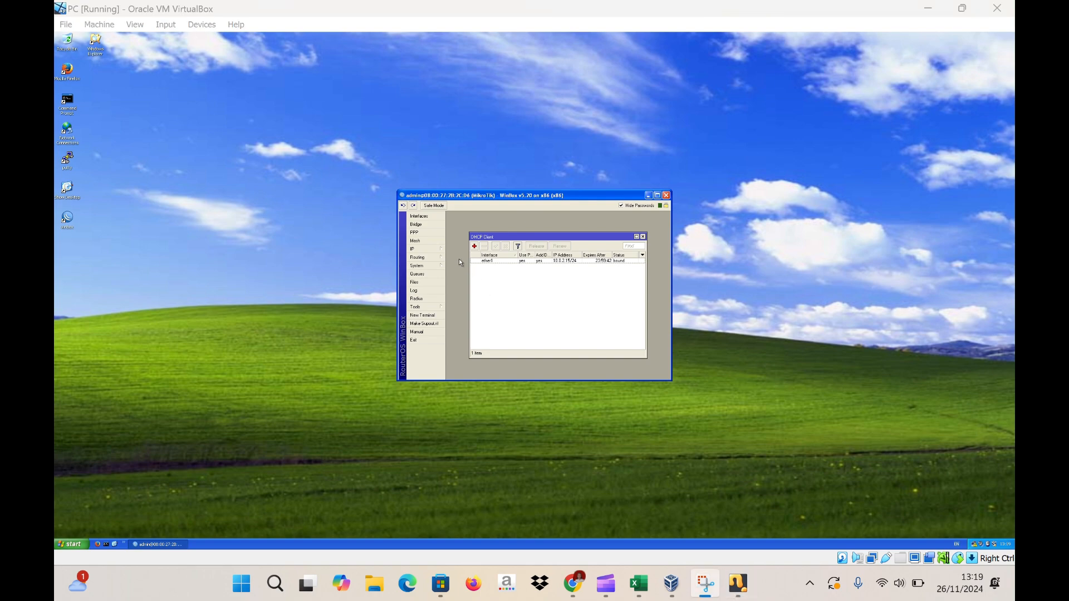
{"action": "left_click", "coordinate": [438, 249]}
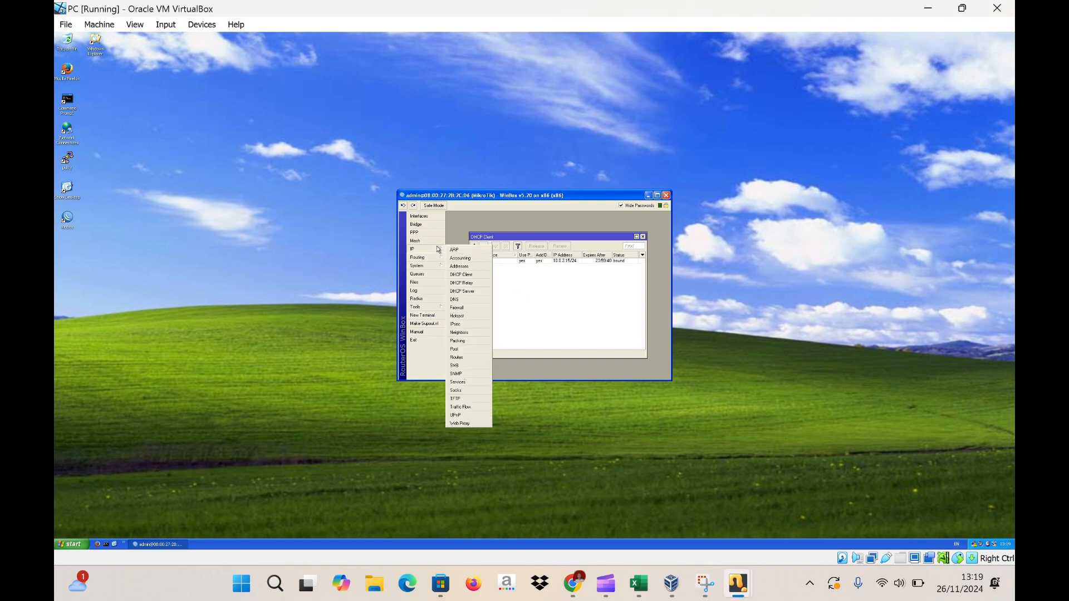
- Add the IP address 192.168.200.1/24 to the router's Address List
{"action": "left_click", "coordinate": [462, 267]}
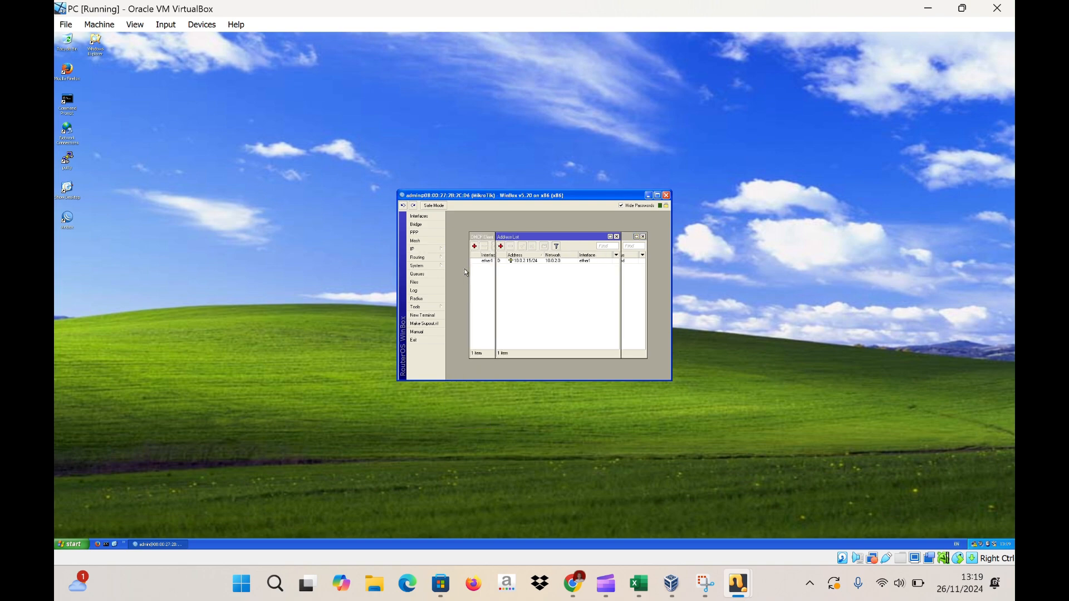
{"action": "left_click", "coordinate": [501, 247]}
{"action": "type", "text": "192"}
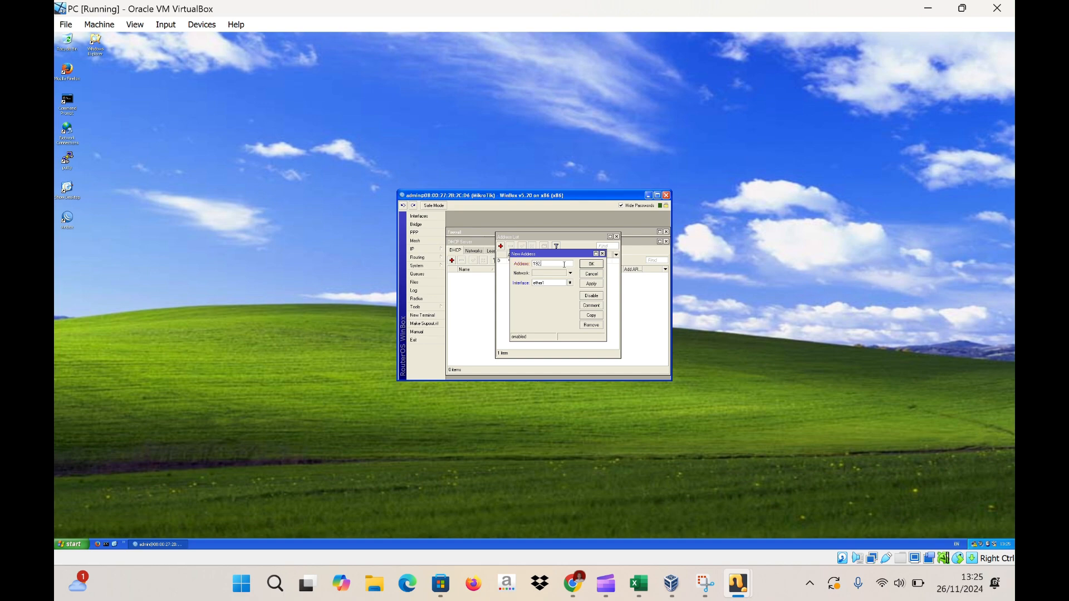
{"action": "type", "text": ".168.200"}
{"action": "type", "text": "24"}
{"action": "left_click", "coordinate": [574, 275]}
{"action": "key", "text": "Return"}
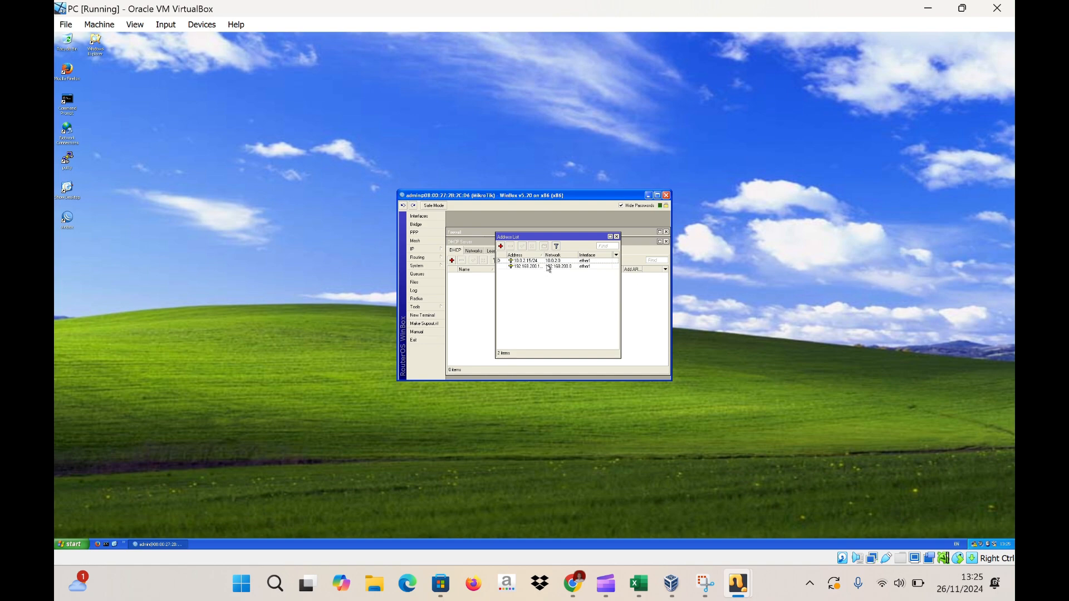
- Assign the 192.168.200.1/24 address to interface ether2
{"action": "left_click", "coordinate": [550, 267]}
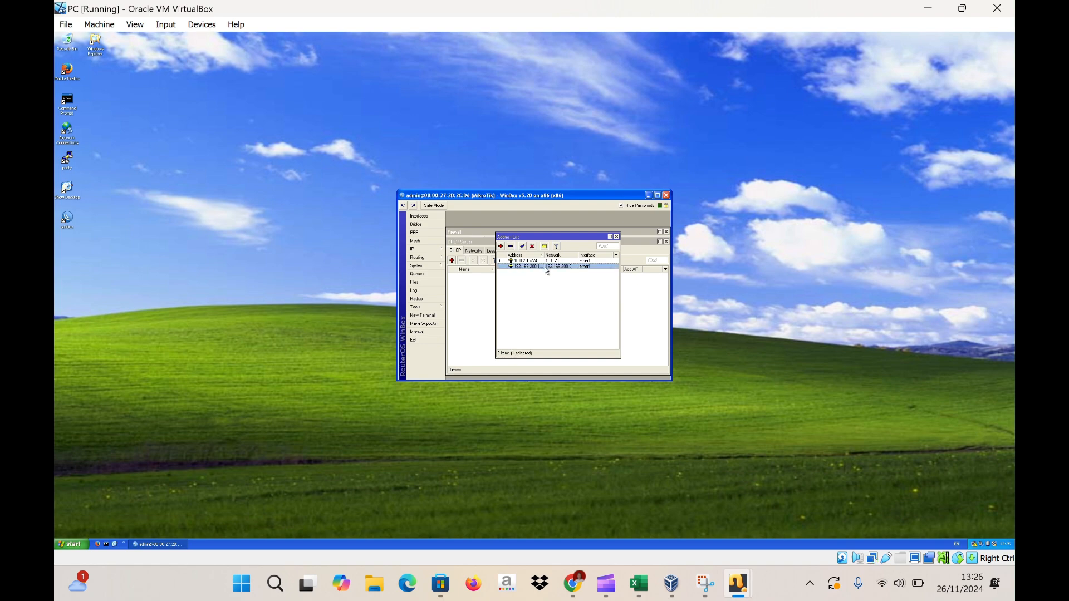
{"action": "right_click", "coordinate": [543, 269]}
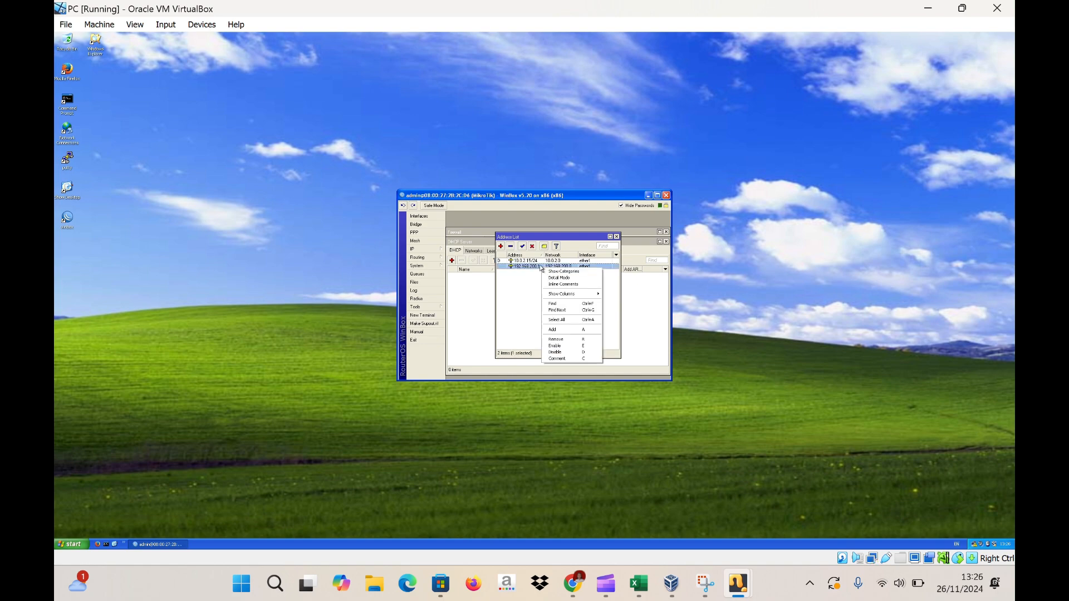
{"action": "double_click", "coordinate": [541, 267]}
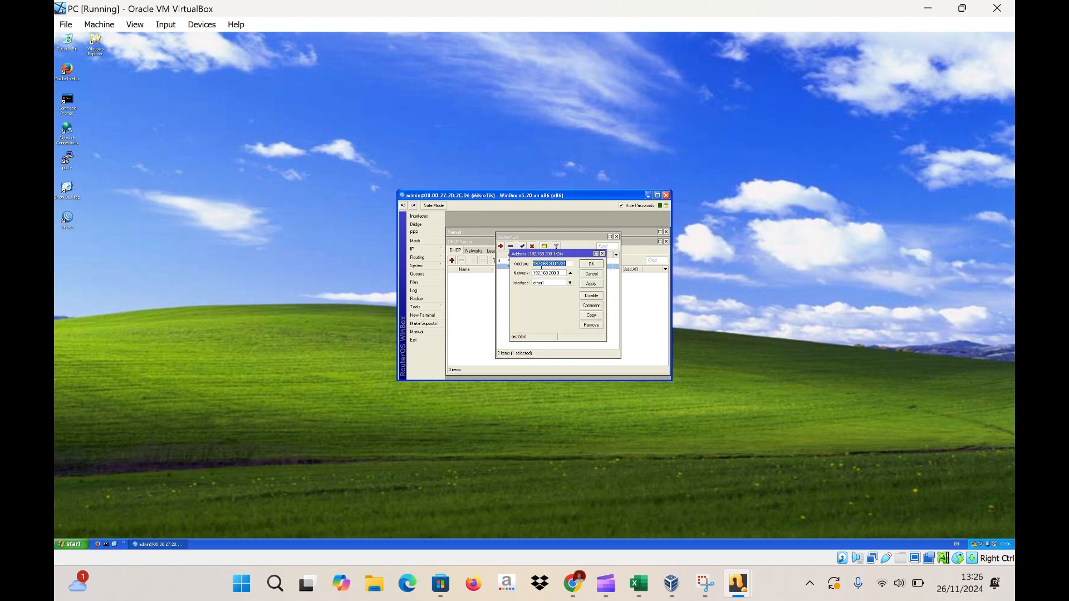
{"action": "left_click", "coordinate": [570, 283]}
{"action": "left_click", "coordinate": [563, 294]}
{"action": "left_click", "coordinate": [571, 284]}
{"action": "left_click", "coordinate": [565, 294]}
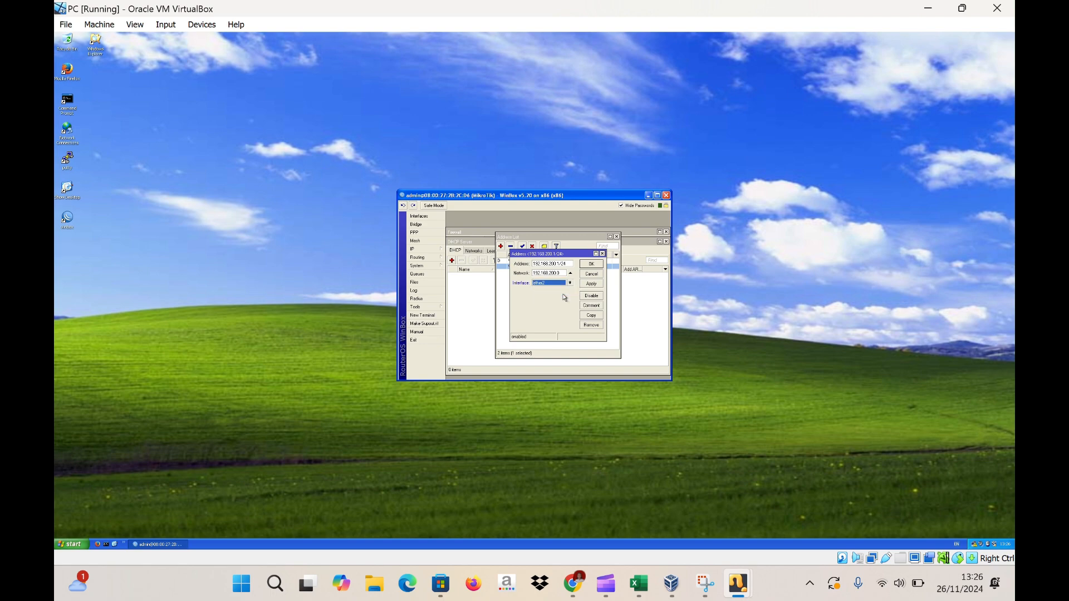
{"action": "left_click", "coordinate": [593, 285]}
{"action": "left_click", "coordinate": [594, 265]}
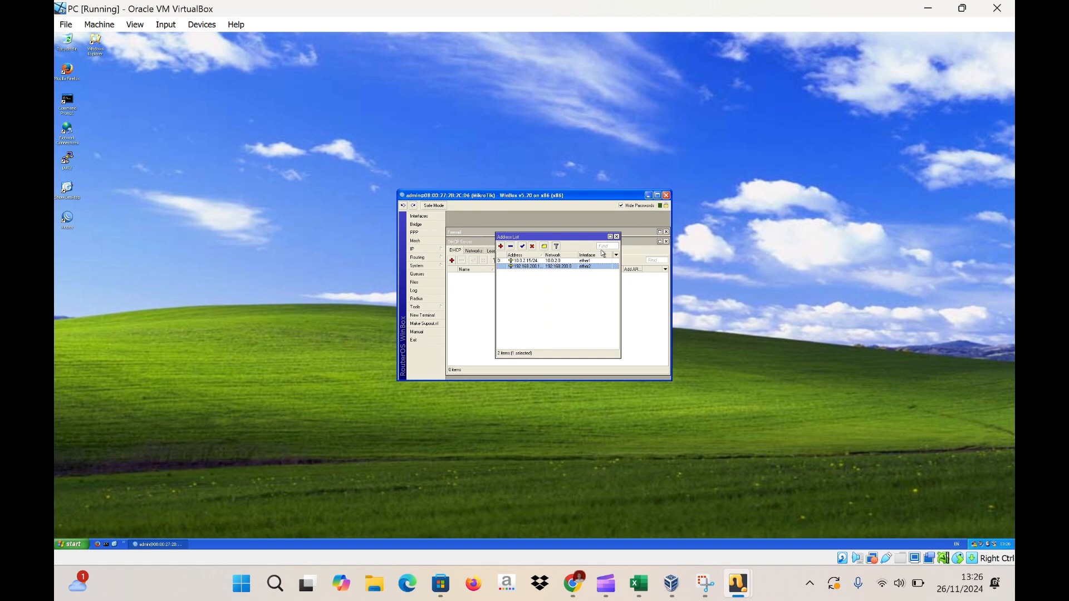
- Create a Firewall NAT rule with Out. Interface ether1 and action masquerade
{"action": "left_click", "coordinate": [423, 250]}
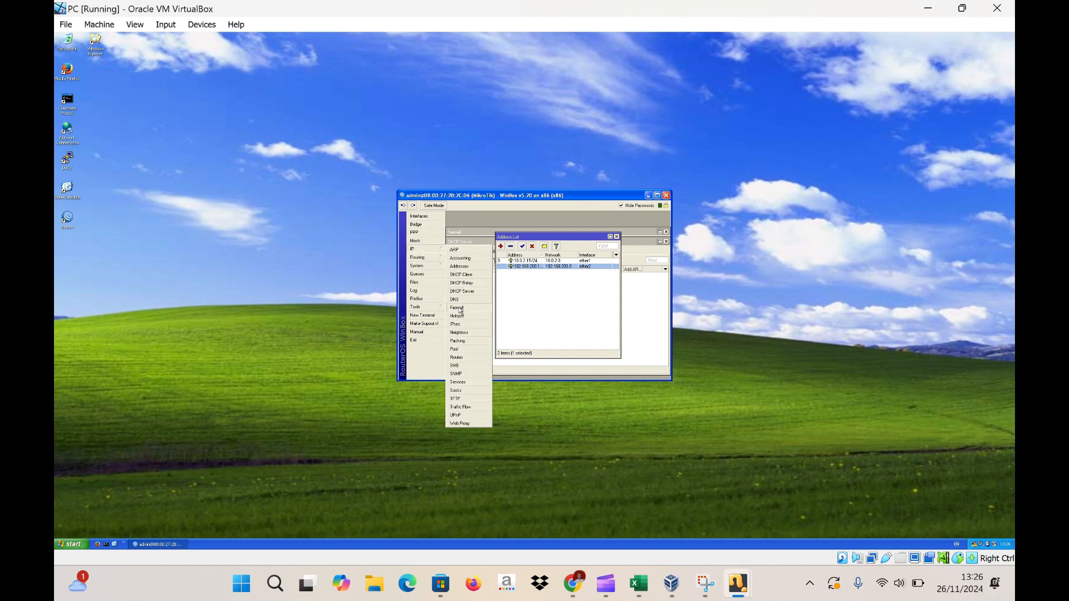
{"action": "left_click", "coordinate": [458, 308]}
{"action": "left_click", "coordinate": [451, 250]}
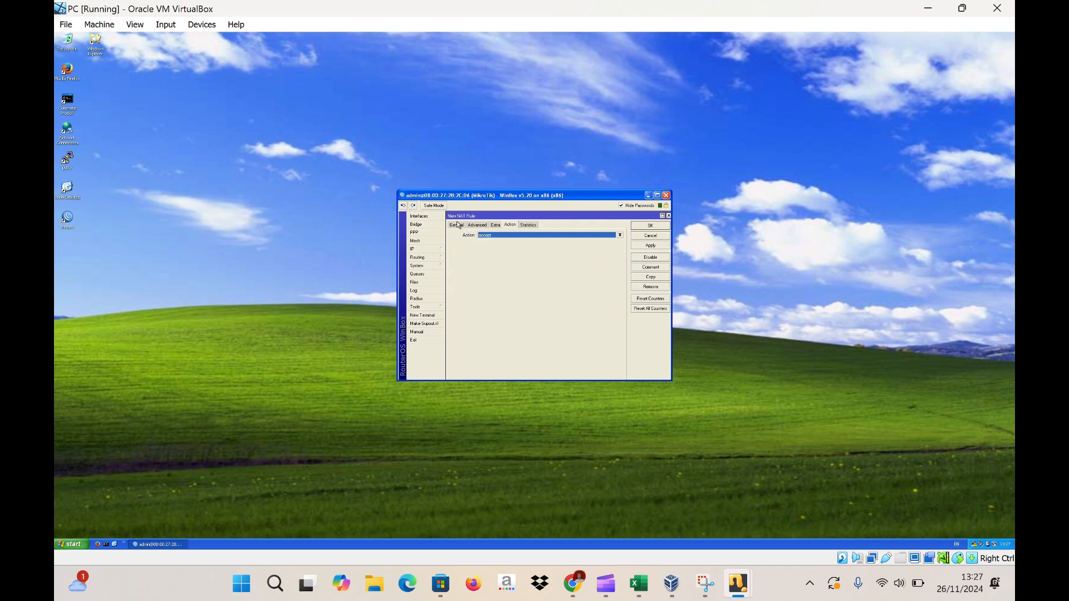
{"action": "left_click", "coordinate": [458, 226]}
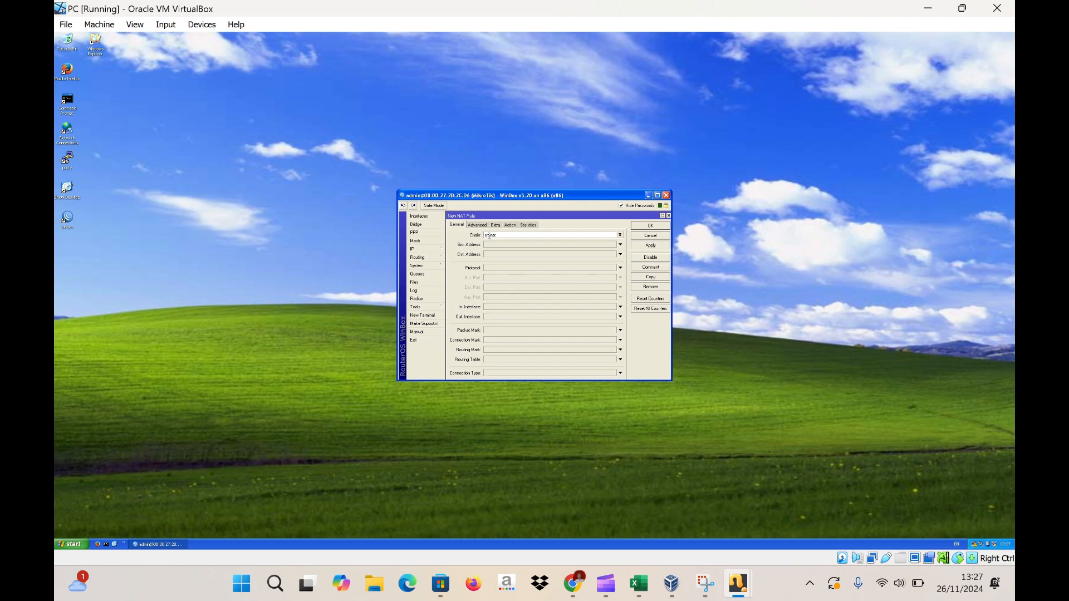
{"action": "left_click", "coordinate": [621, 317]}
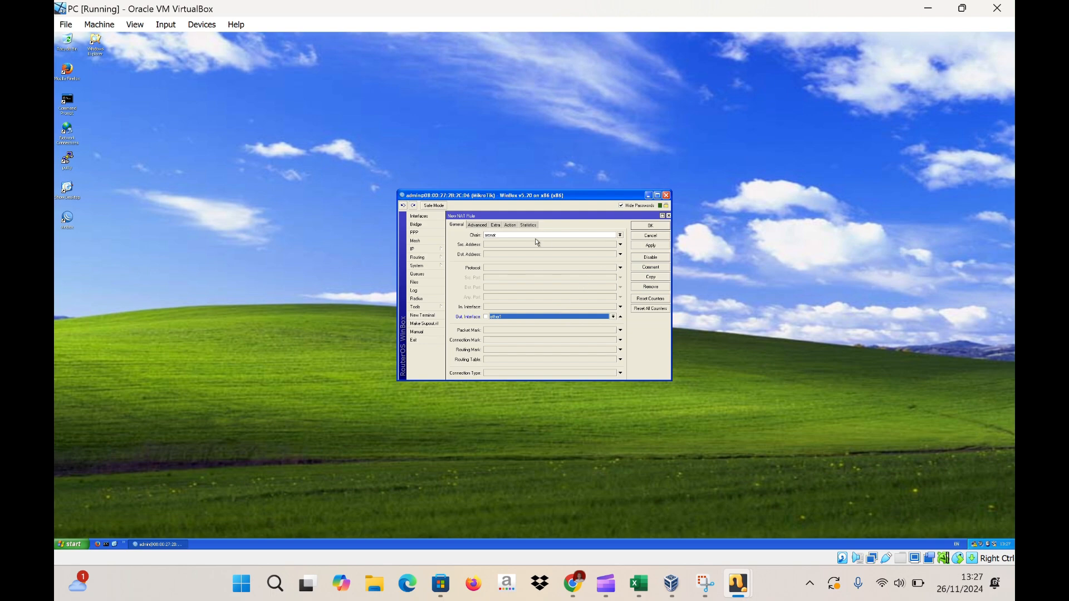
{"action": "left_click", "coordinate": [511, 225]}
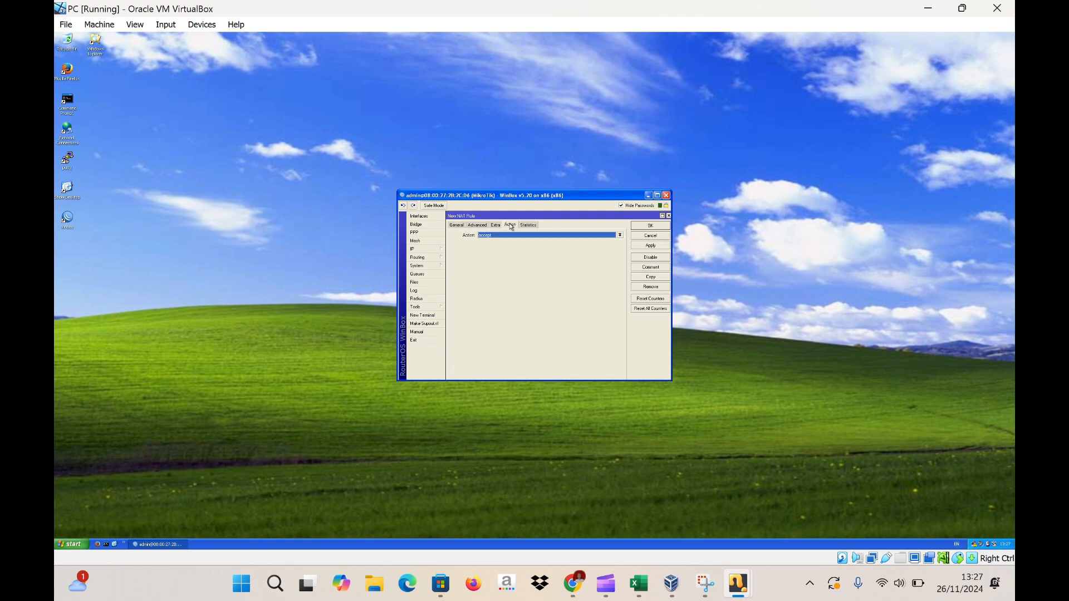
{"action": "left_click", "coordinate": [621, 235]}
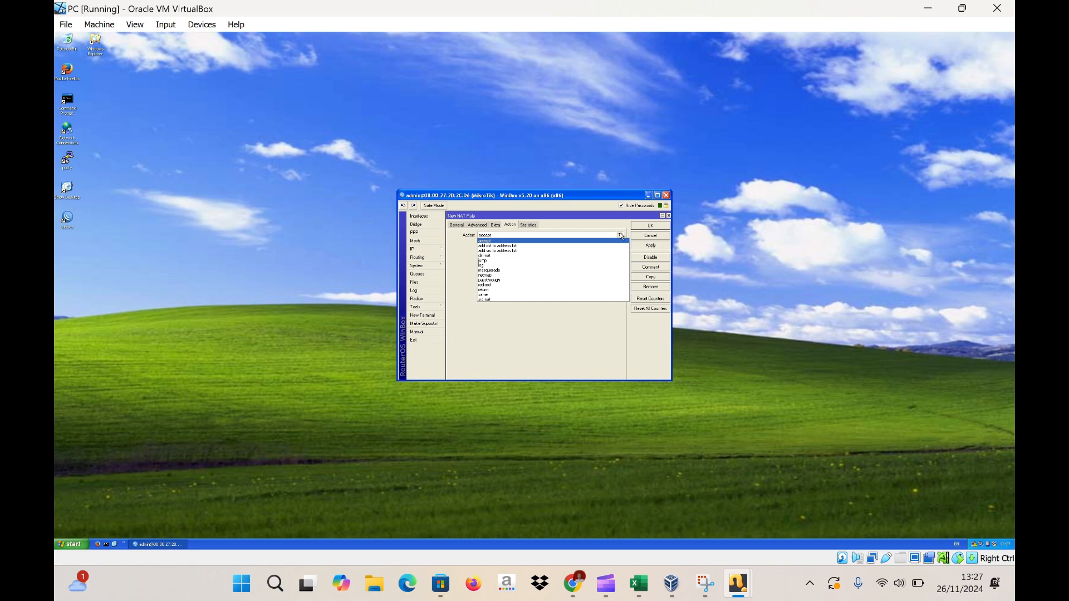
{"action": "left_click", "coordinate": [543, 271]}
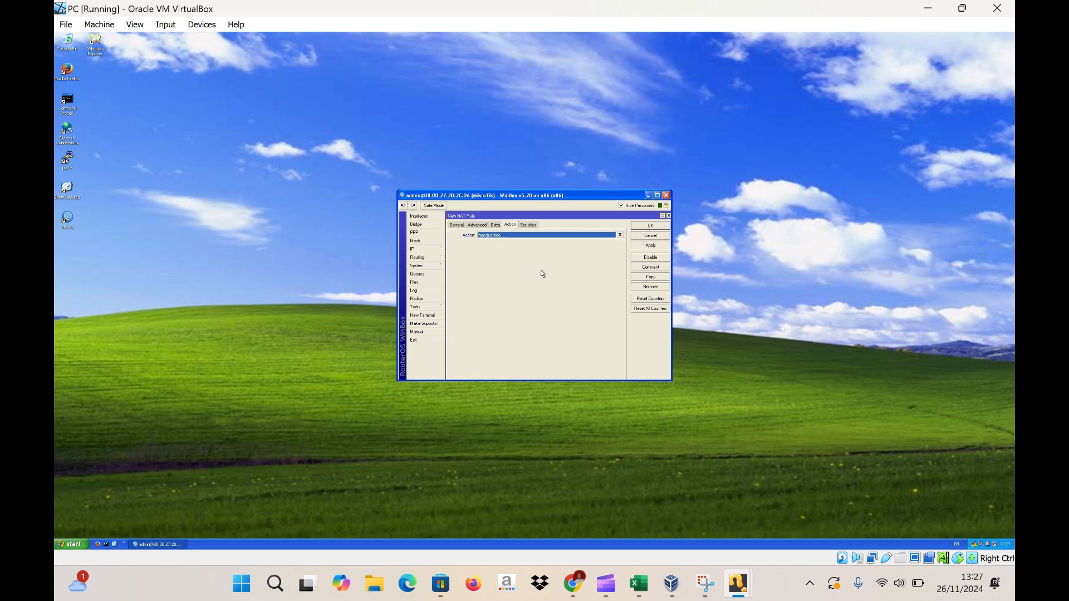
{"action": "left_click", "coordinate": [656, 246]}
{"action": "left_click", "coordinate": [651, 225]}
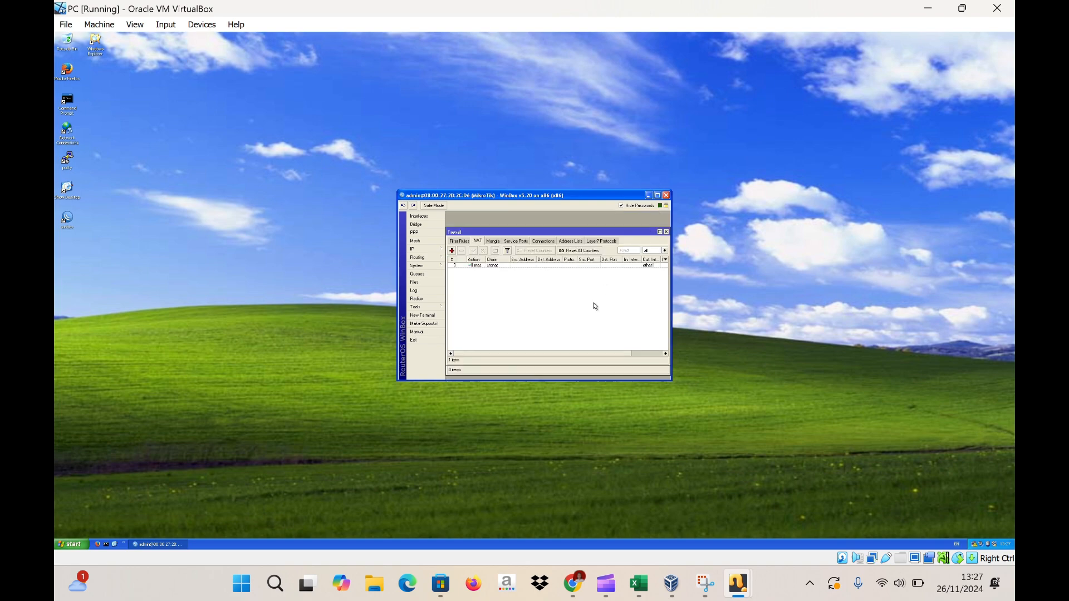
{"action": "left_click", "coordinate": [705, 584]}
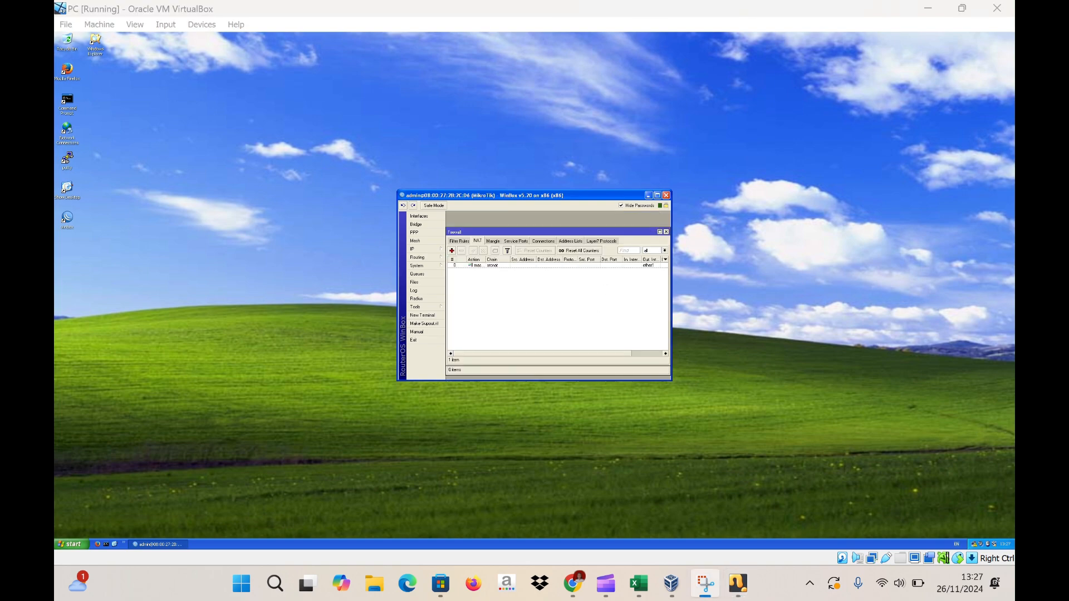
- Enable Allow Remote Requests in the router's DNS settings, using 8.8.8.8 and 8.8.4.4
{"action": "left_click", "coordinate": [438, 249]}
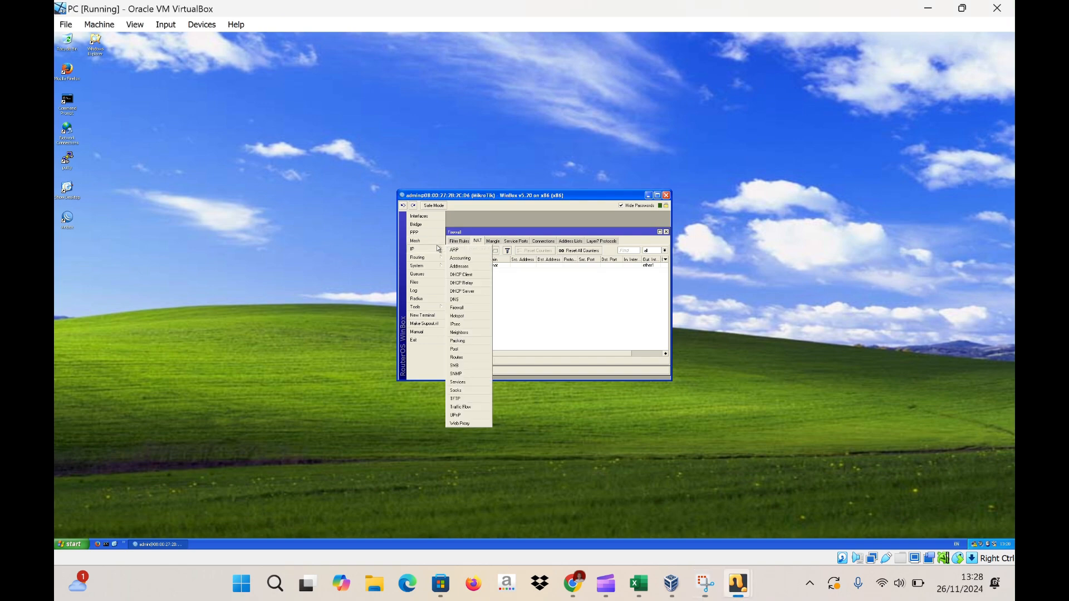
{"action": "left_click", "coordinate": [464, 298]}
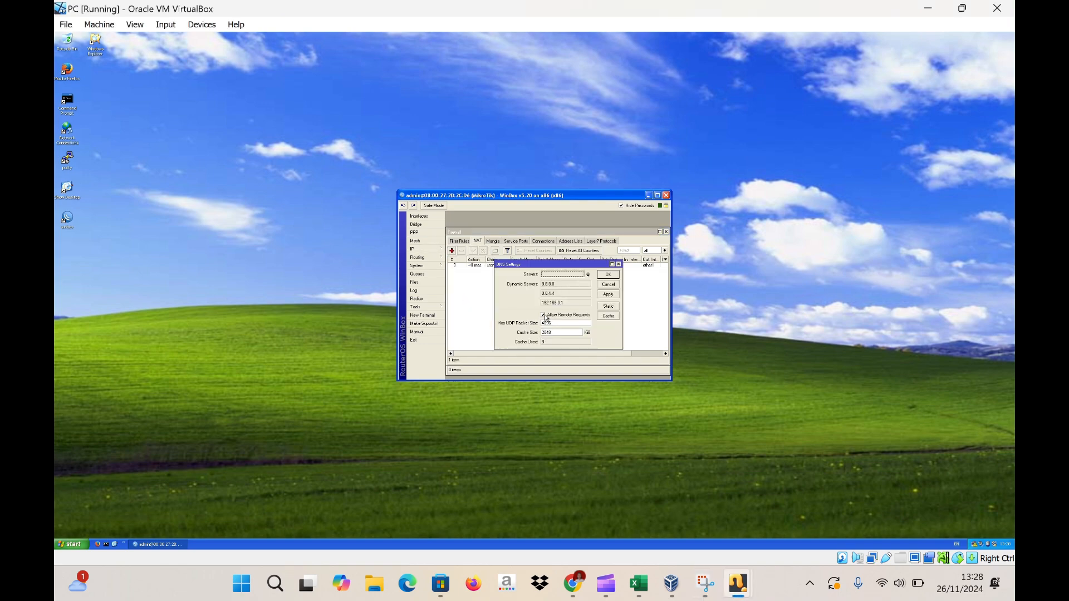
{"action": "left_click", "coordinate": [615, 295]}
{"action": "left_click", "coordinate": [609, 275]}
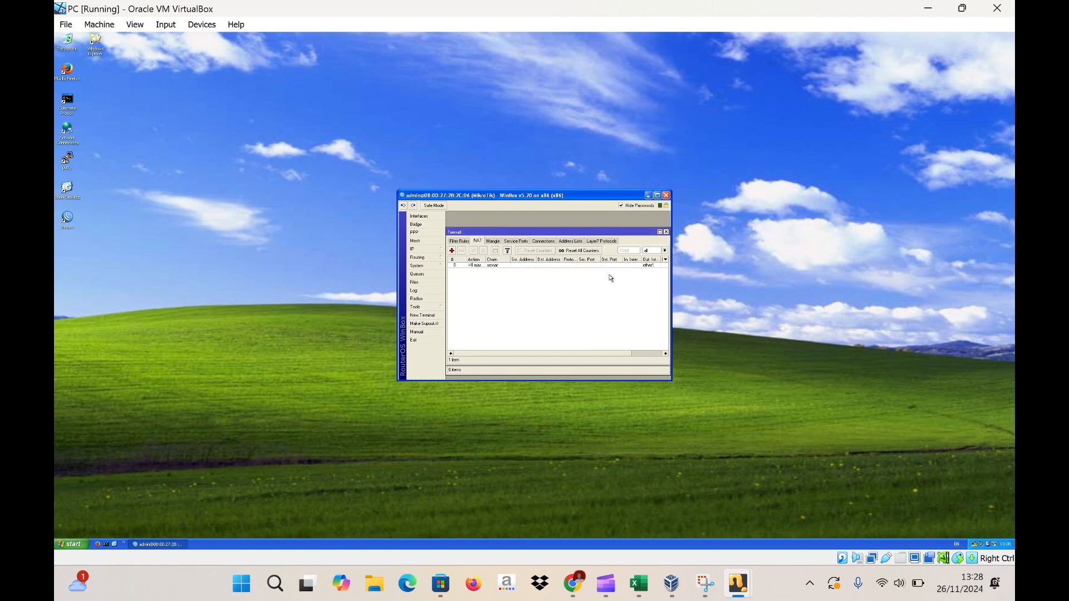
{"action": "key", "text": "super+shift+s"}
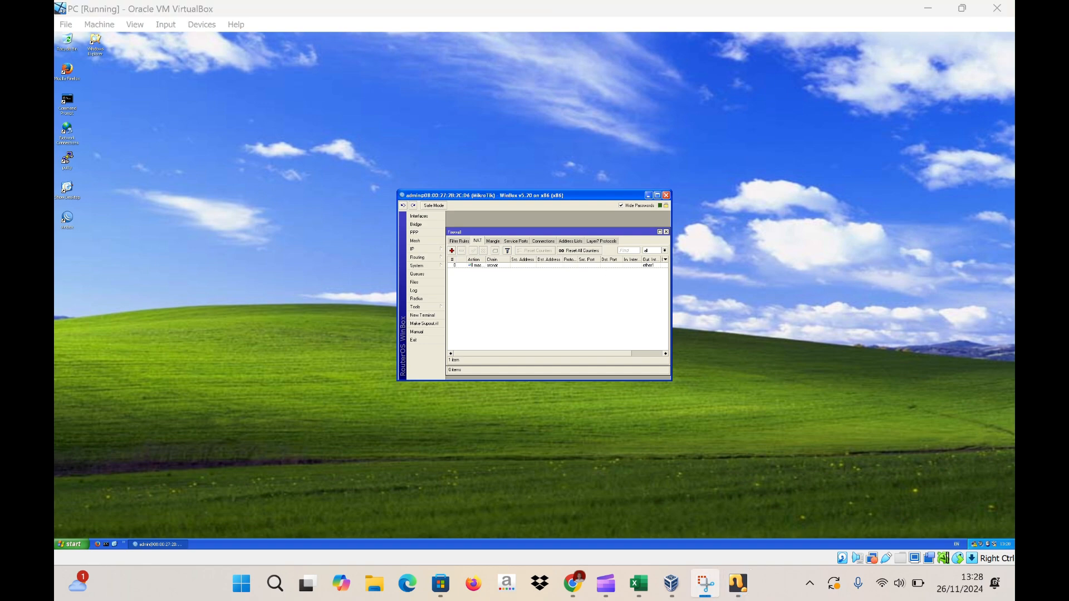
- Start DHCP Setup on ether2, accepting the 192.168.200.0/24 address space and gateway 192.168.200.1
{"action": "left_click", "coordinate": [441, 251]}
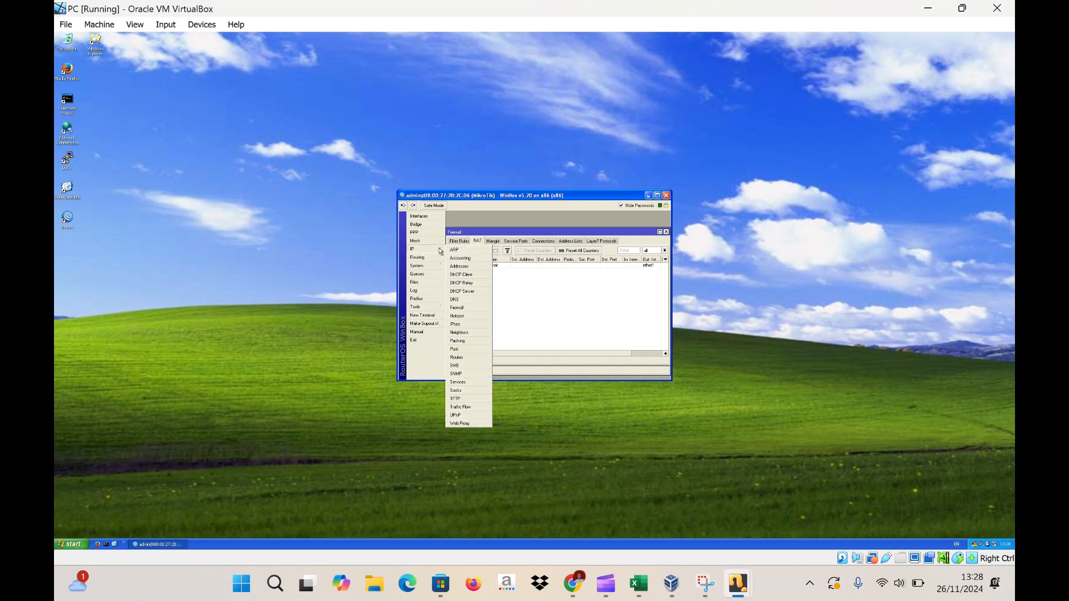
{"action": "left_click", "coordinate": [461, 291]}
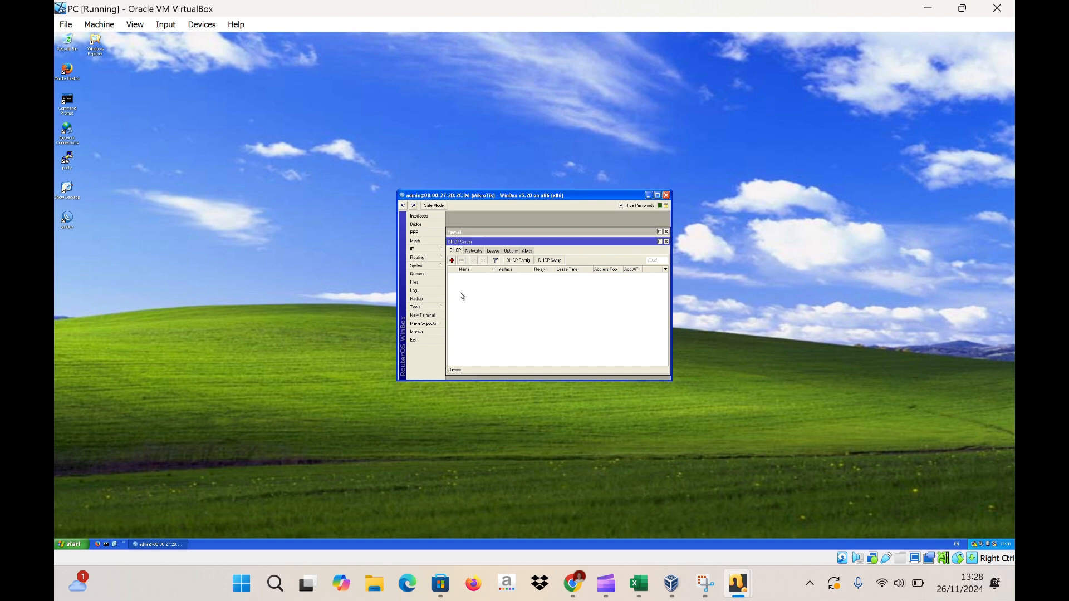
{"action": "left_click", "coordinate": [453, 261]}
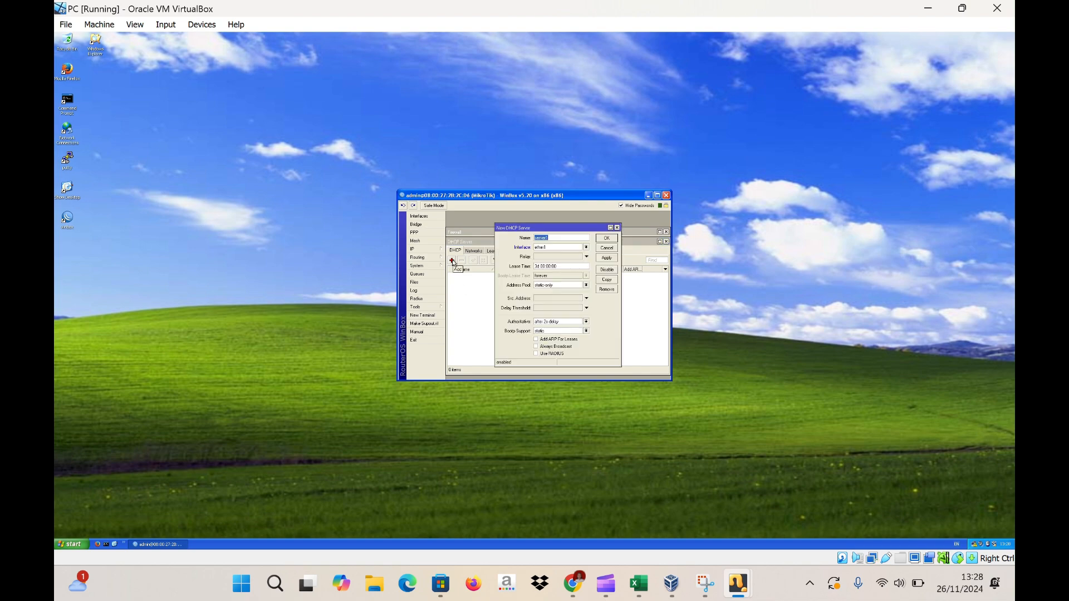
{"action": "left_click", "coordinate": [618, 228]}
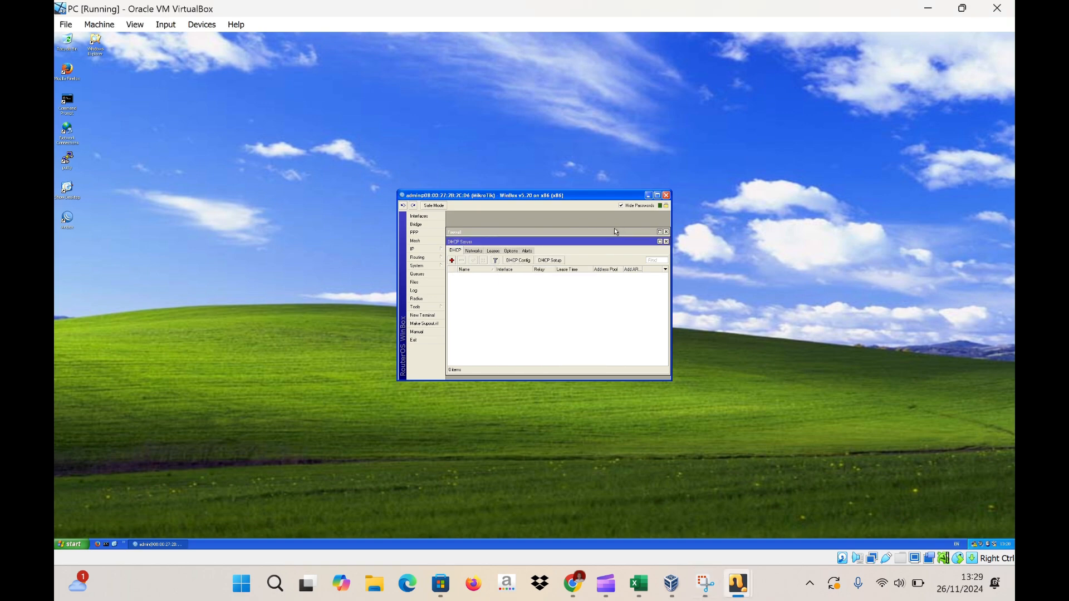
{"action": "left_click", "coordinate": [555, 261]}
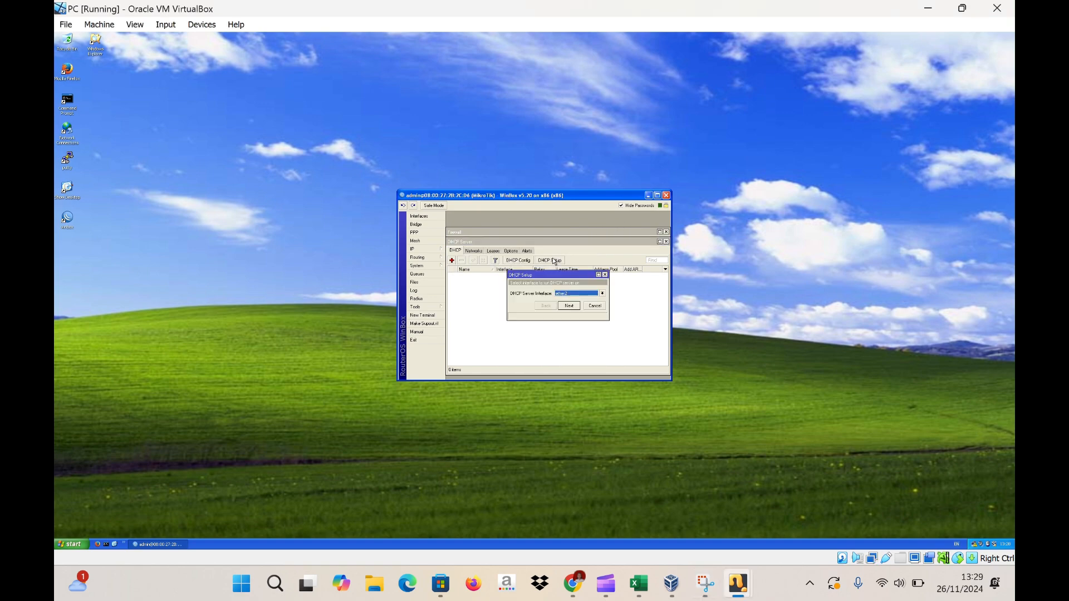
{"action": "left_click", "coordinate": [569, 307]}
{"action": "left_click", "coordinate": [569, 307]}
{"action": "left_click", "coordinate": [569, 306]}
- Accept the 192.168.200.2–192.168.200.254 pool, DNS servers and lease time to finish dhcp1
{"action": "left_click_drag", "start_coordinate": [556, 294], "coordinate": [597, 293]}
{"action": "left_click", "coordinate": [593, 294]}
{"action": "left_click", "coordinate": [569, 307]}
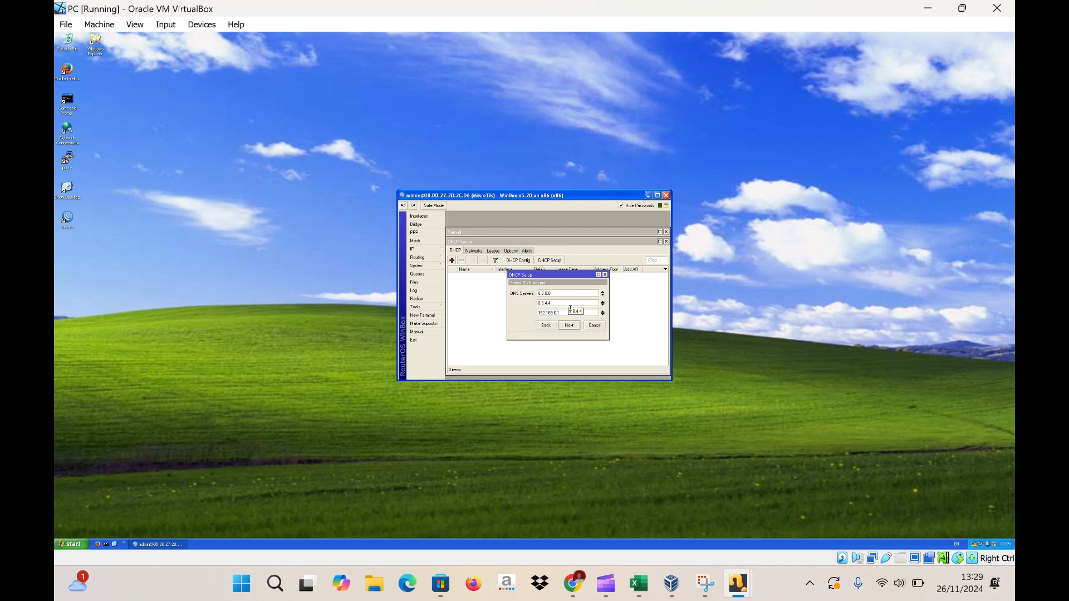
{"action": "left_click", "coordinate": [572, 327]}
{"action": "left_click", "coordinate": [570, 326]}
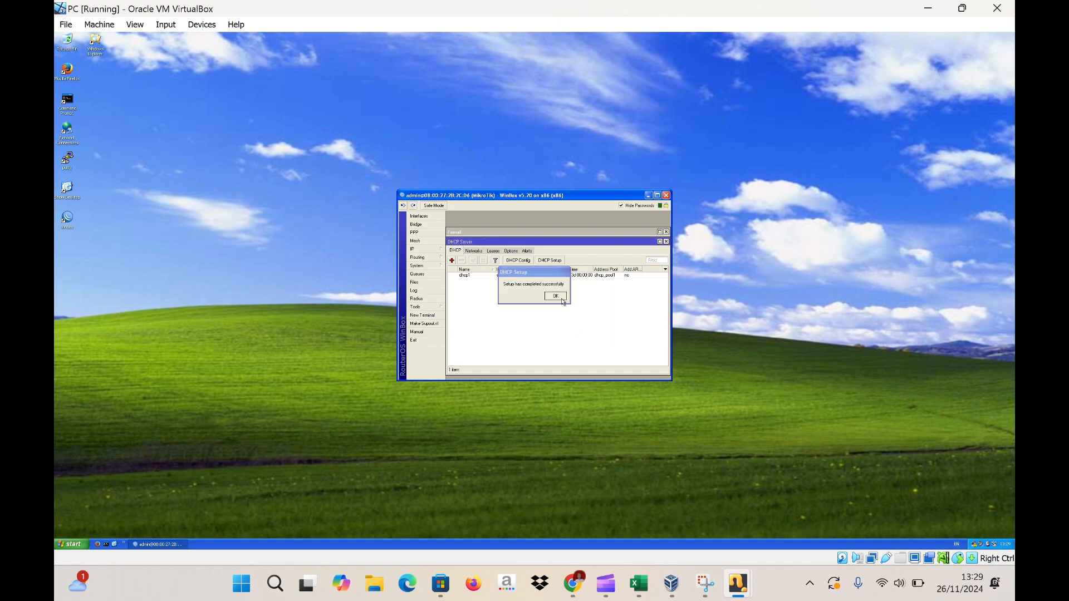
{"action": "left_click", "coordinate": [557, 296]}
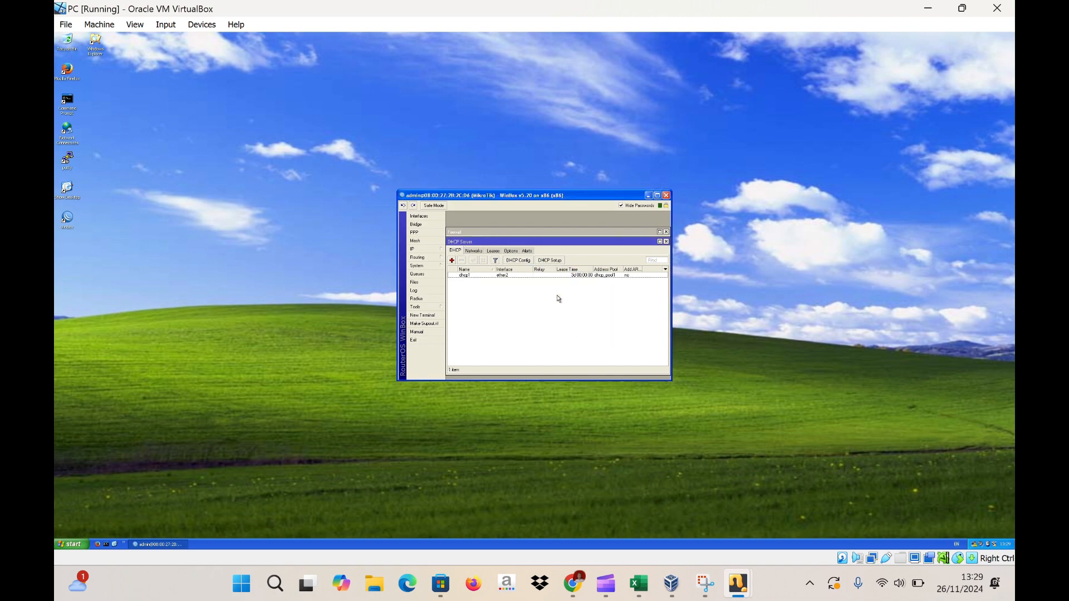
{"action": "key", "text": "super+shift+s"}
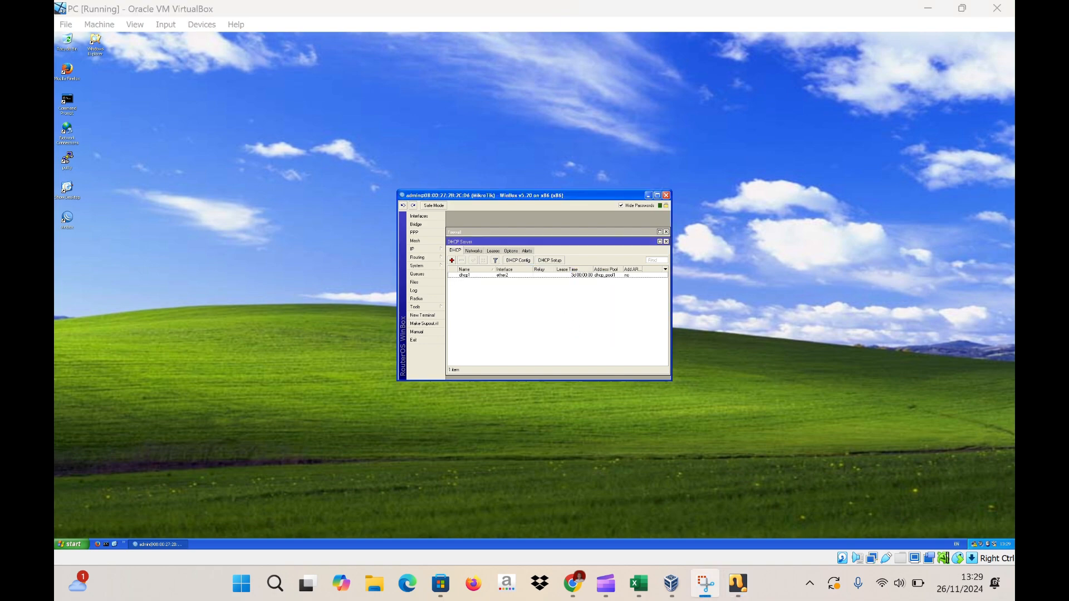
{"action": "left_click", "coordinate": [648, 196]}
- Run ipconfig /release and /renew so the PC gets 192.168.200.254 via gateway 192.168.200.1
{"action": "double_click", "coordinate": [67, 104]}
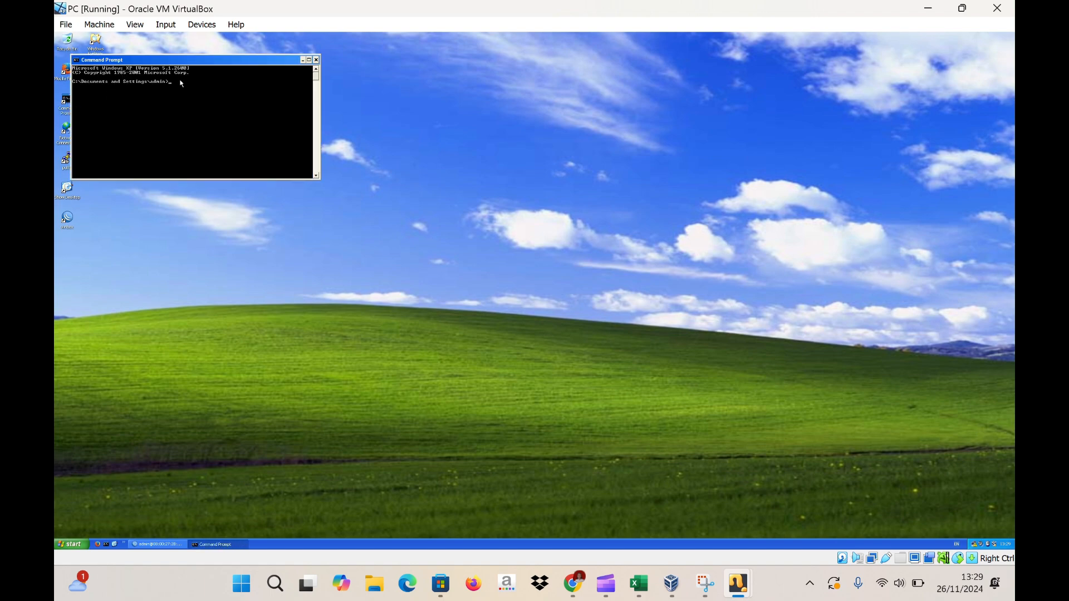
{"action": "type", "text": "ipconfig"}
{"action": "type", "text": "/release"}
{"action": "key", "text": "Return"}
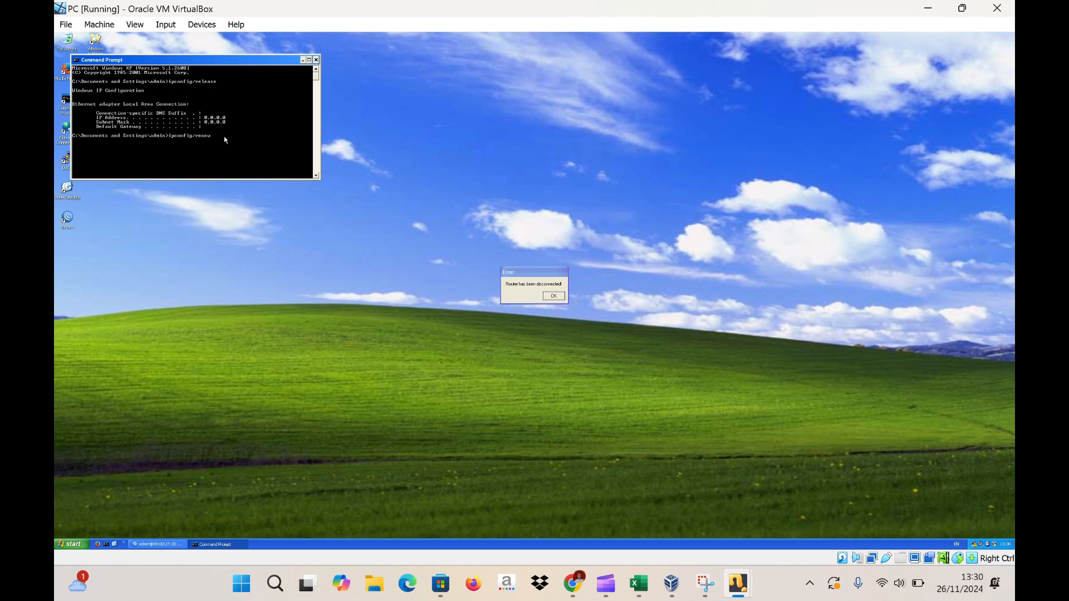
{"action": "key", "text": "Return"}
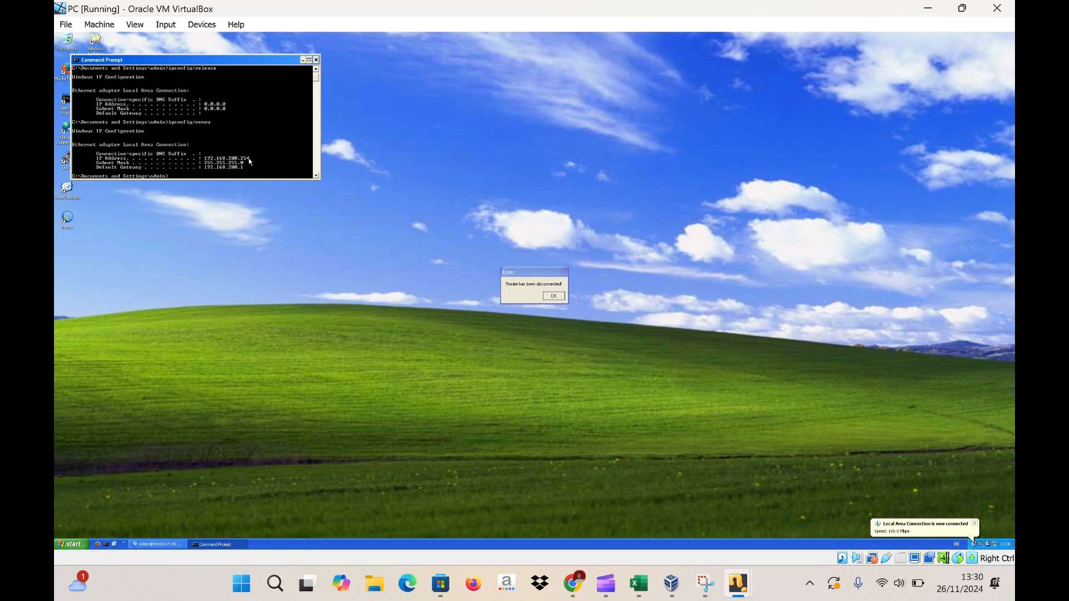
{"action": "left_click", "coordinate": [303, 61]}
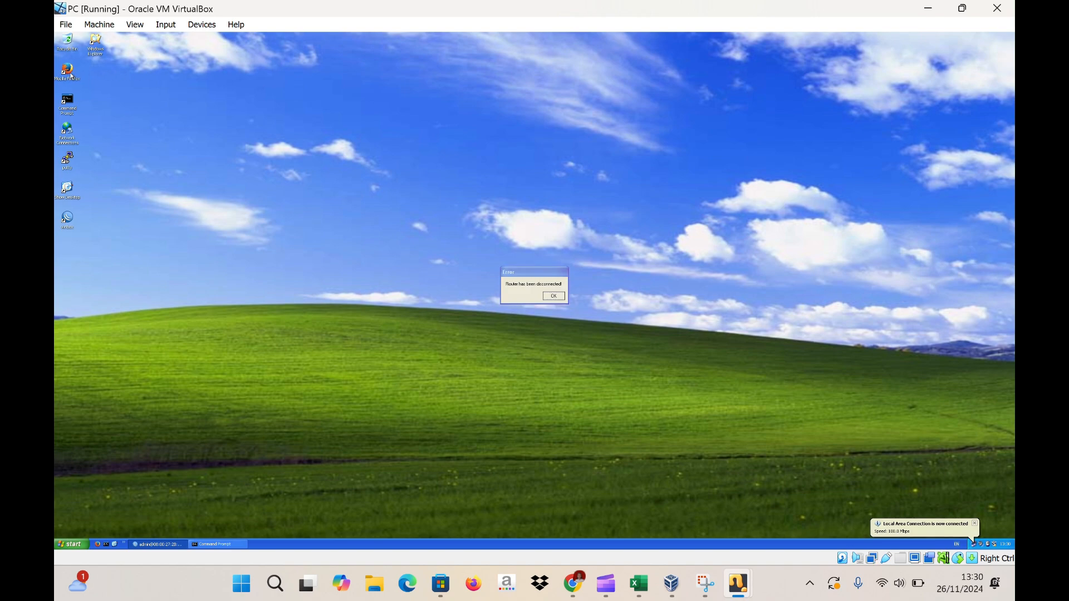
- Search for 'apel' in Firefox, scroll the Google results, then close the browser
{"action": "double_click", "coordinate": [67, 71]}
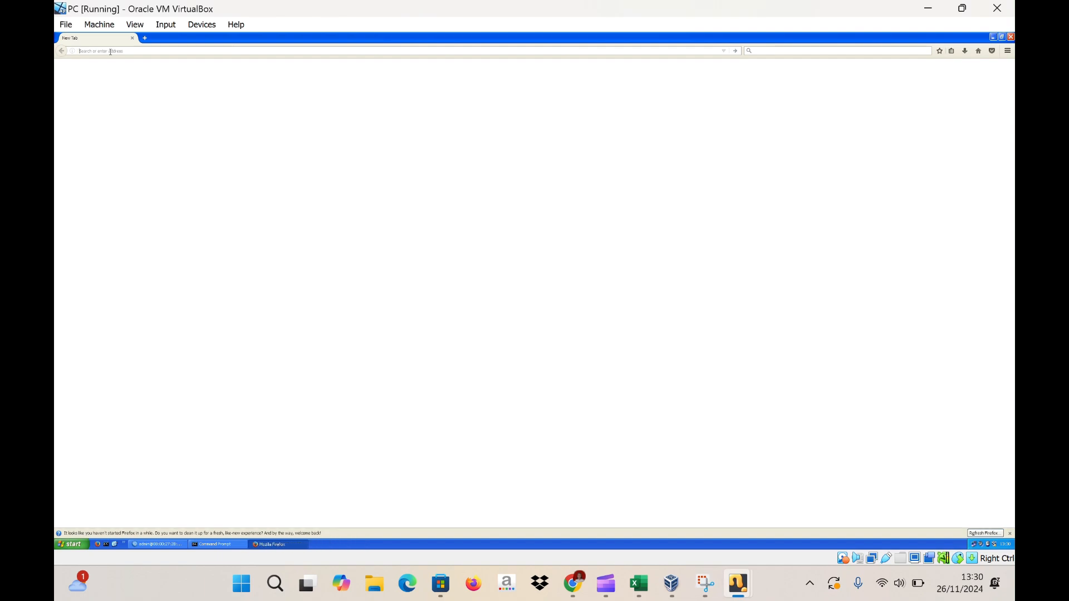
{"action": "type", "text": "apel"}
{"action": "key", "text": "Return"}
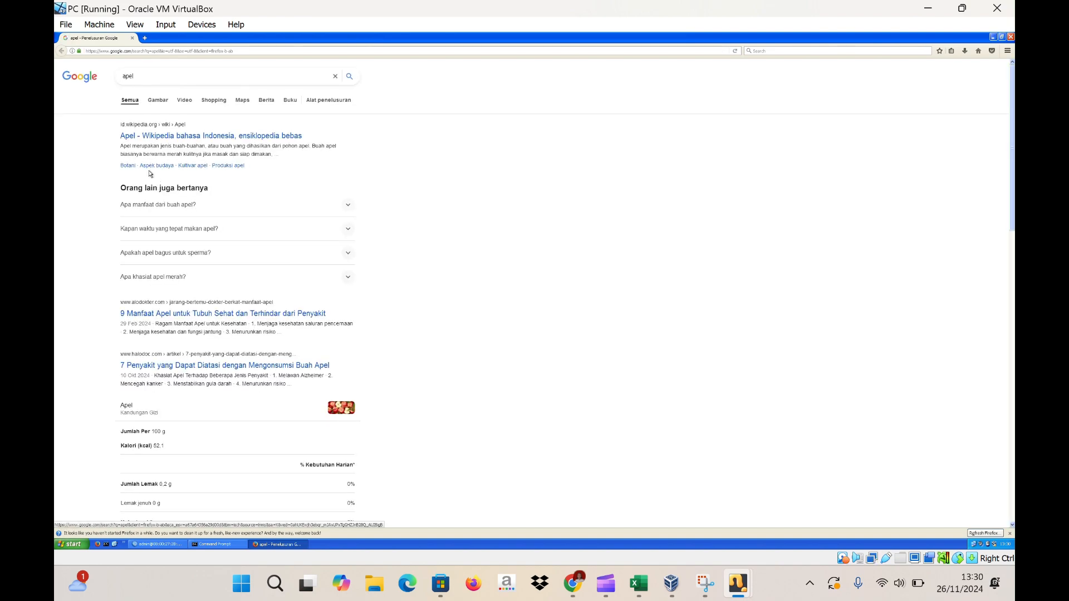
{"action": "scroll", "coordinate": [238, 198], "scroll_direction": "down", "scroll_amount": 3}
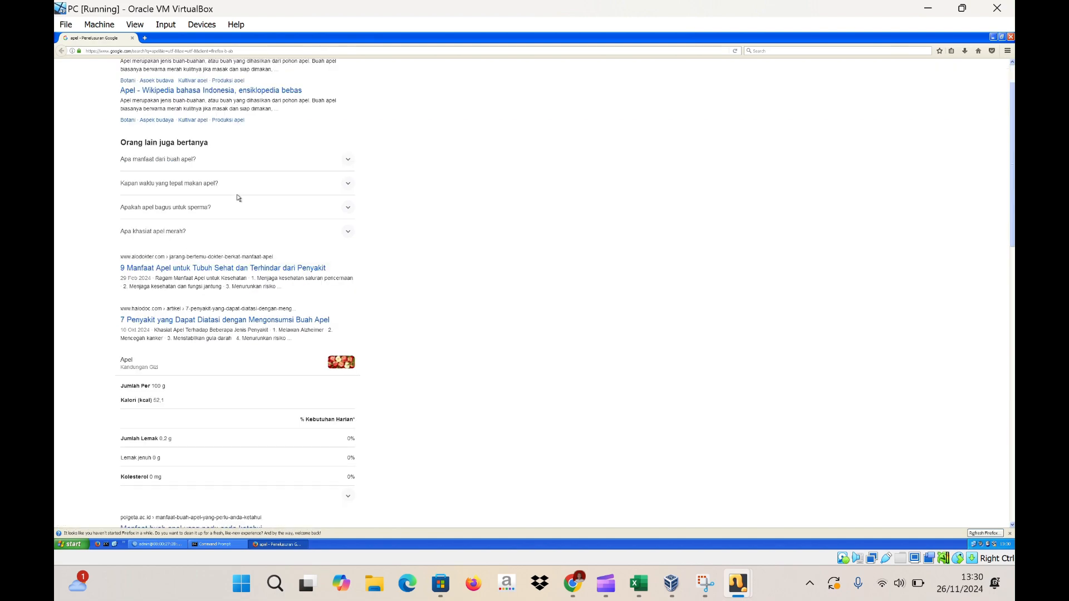
{"action": "left_click", "coordinate": [459, 24]}
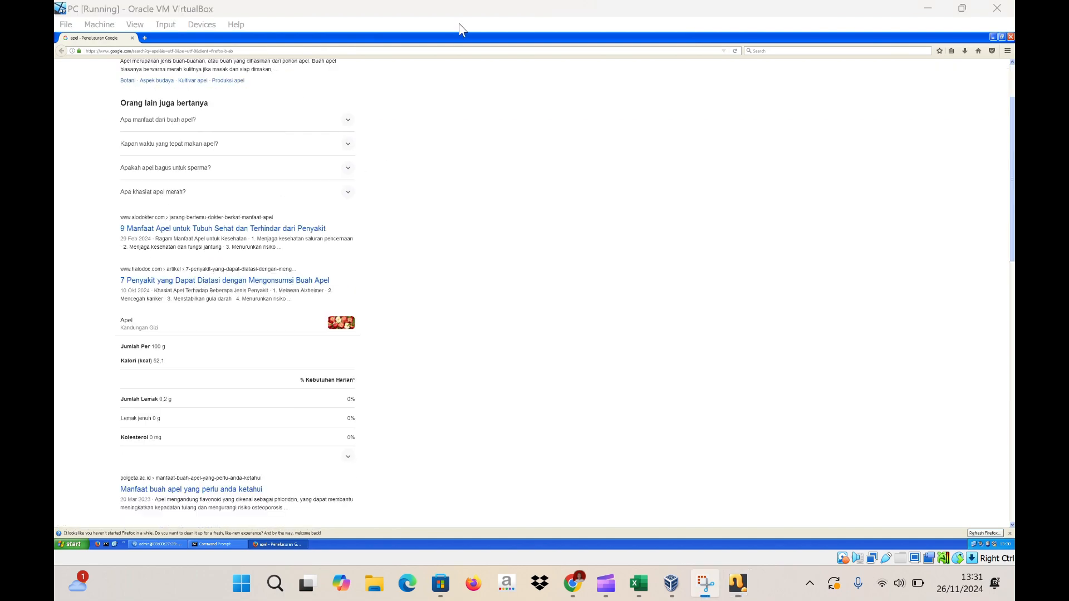
{"action": "left_click", "coordinate": [1011, 36]}
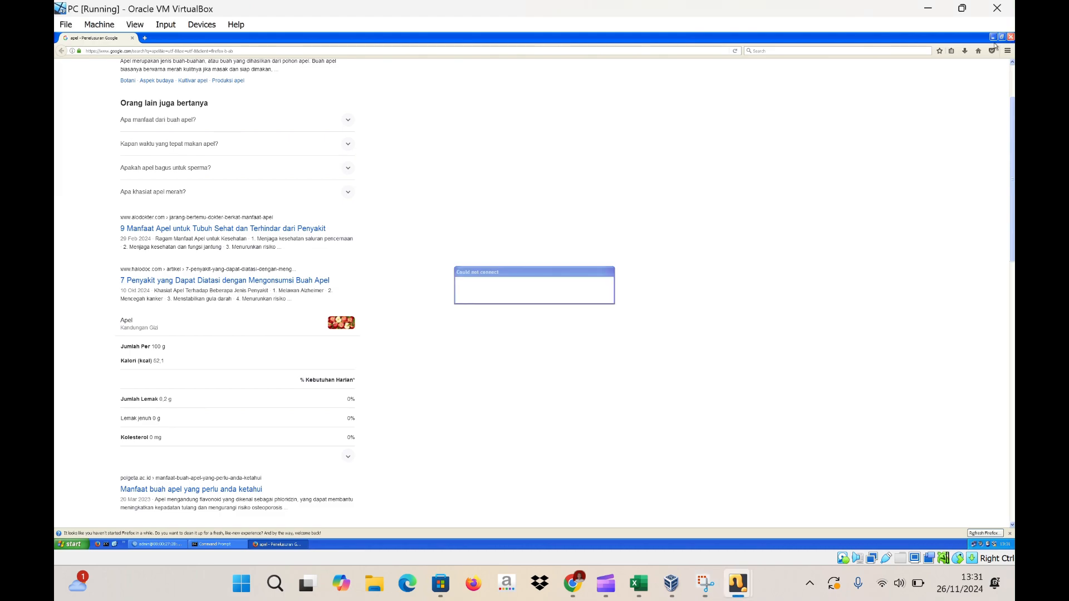
{"action": "left_click", "coordinate": [459, 26]}
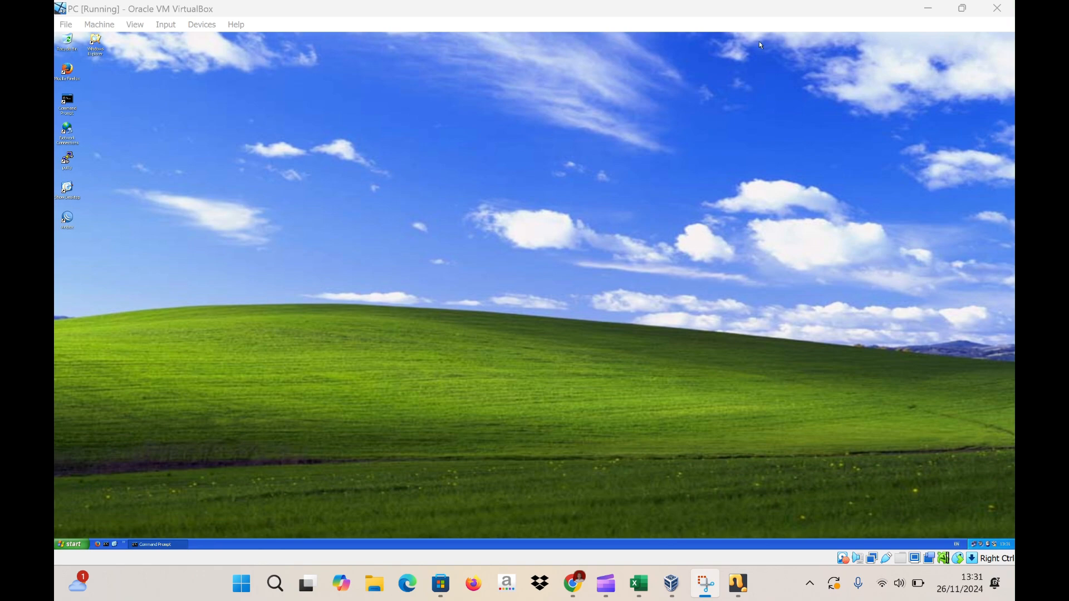
- Power off the PC machine and create a linked clone of it named PC 2
{"action": "left_click", "coordinate": [1001, 14]}
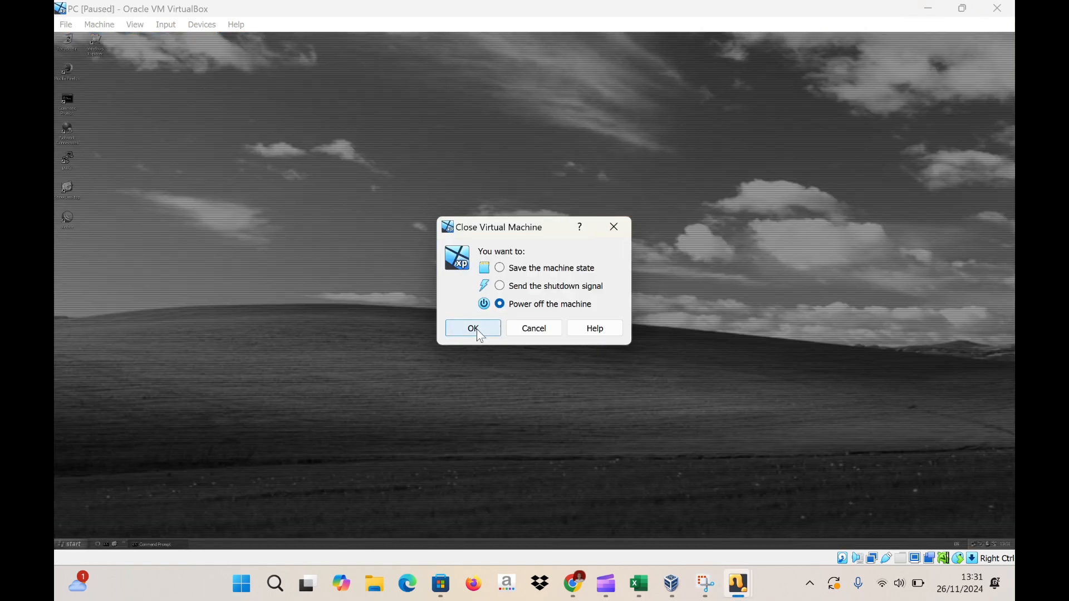
{"action": "left_click", "coordinate": [477, 331]}
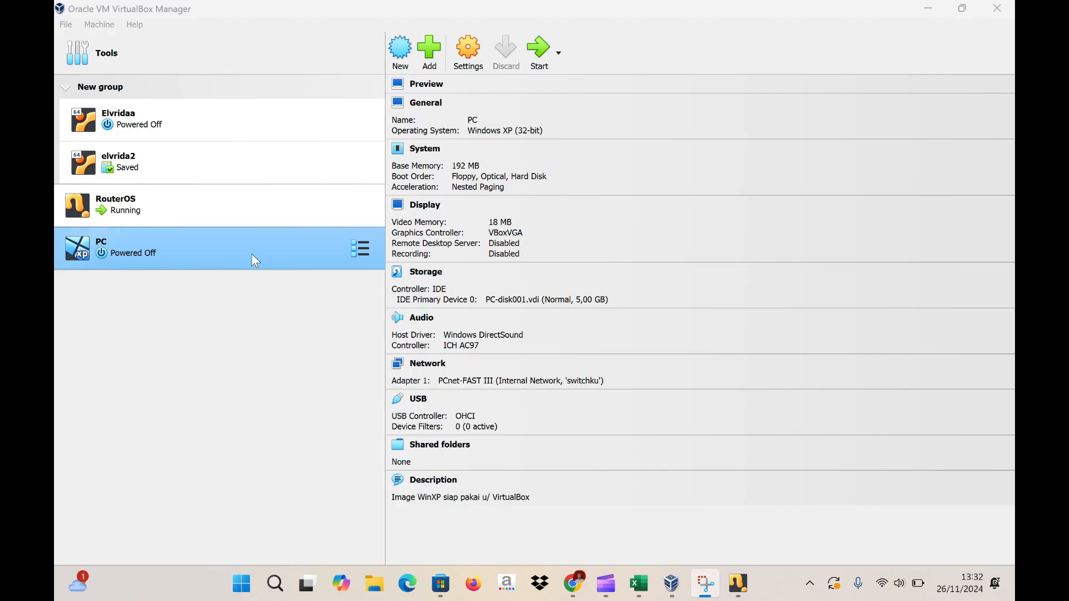
{"action": "right_click", "coordinate": [258, 248]}
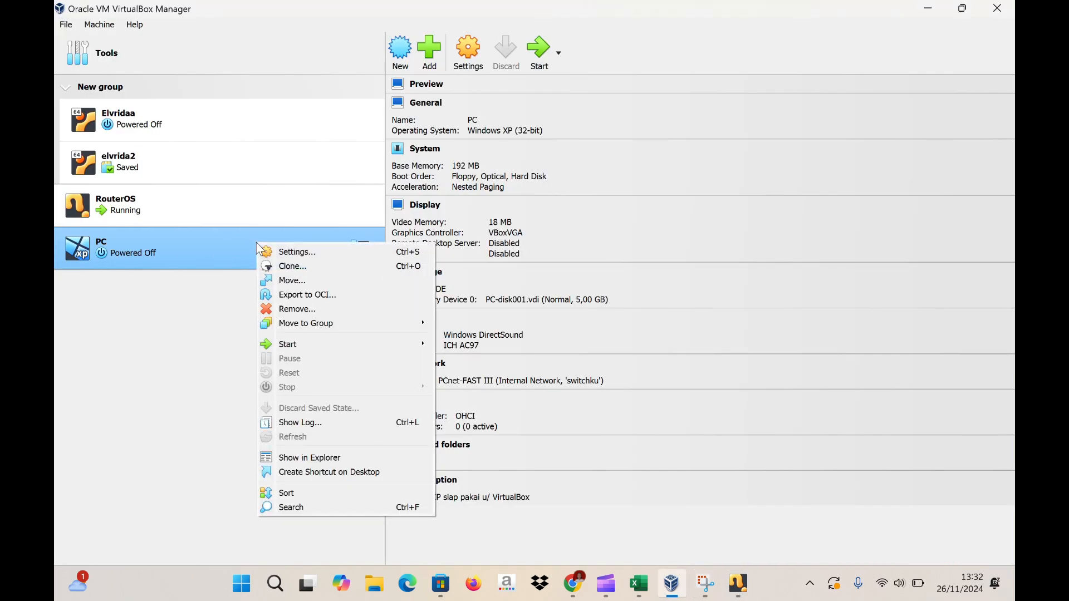
{"action": "left_click", "coordinate": [284, 266]}
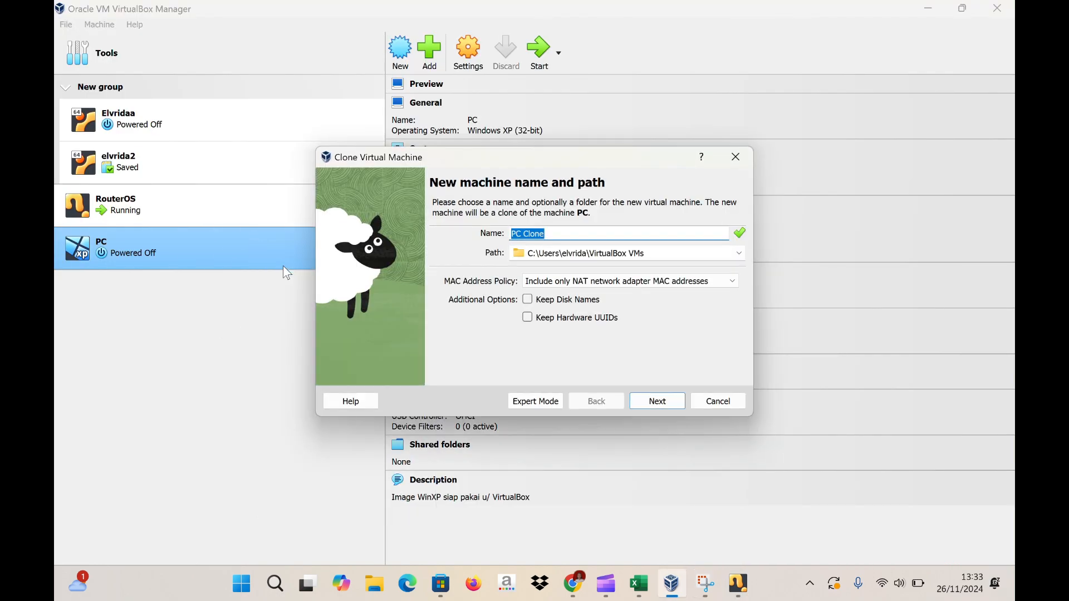
{"action": "left_click", "coordinate": [561, 234]}
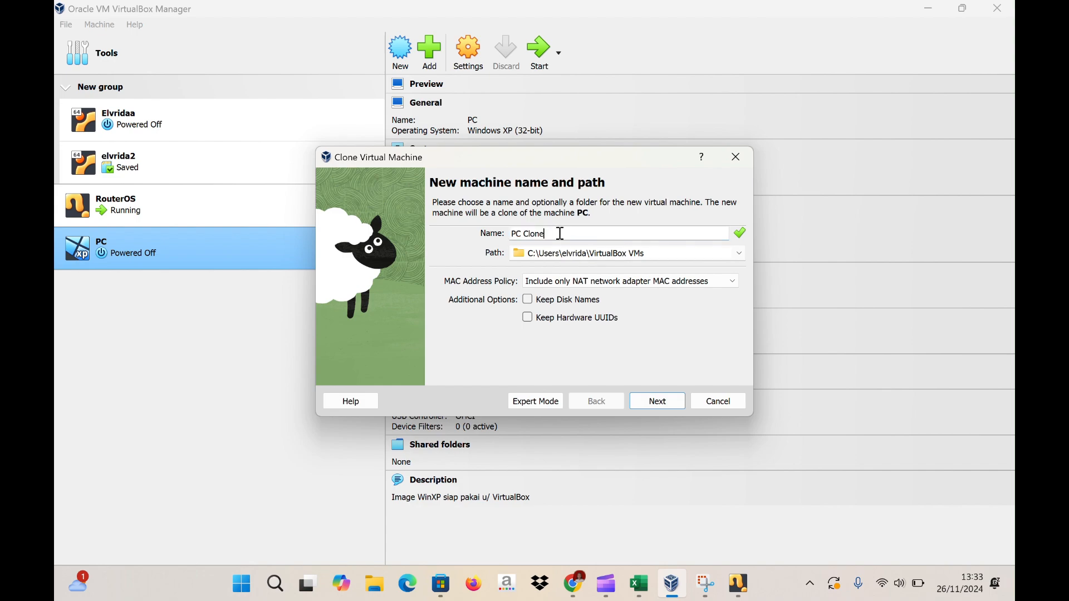
{"action": "key", "text": "BackSpace"}
{"action": "key", "text": "BackSpace"}
{"action": "key", "text": "BackSpace"}
{"action": "key", "text": "BackSpace"}
{"action": "key", "text": "BackSpace"}
{"action": "type", "text": "2"}
{"action": "left_click", "coordinate": [667, 406]}
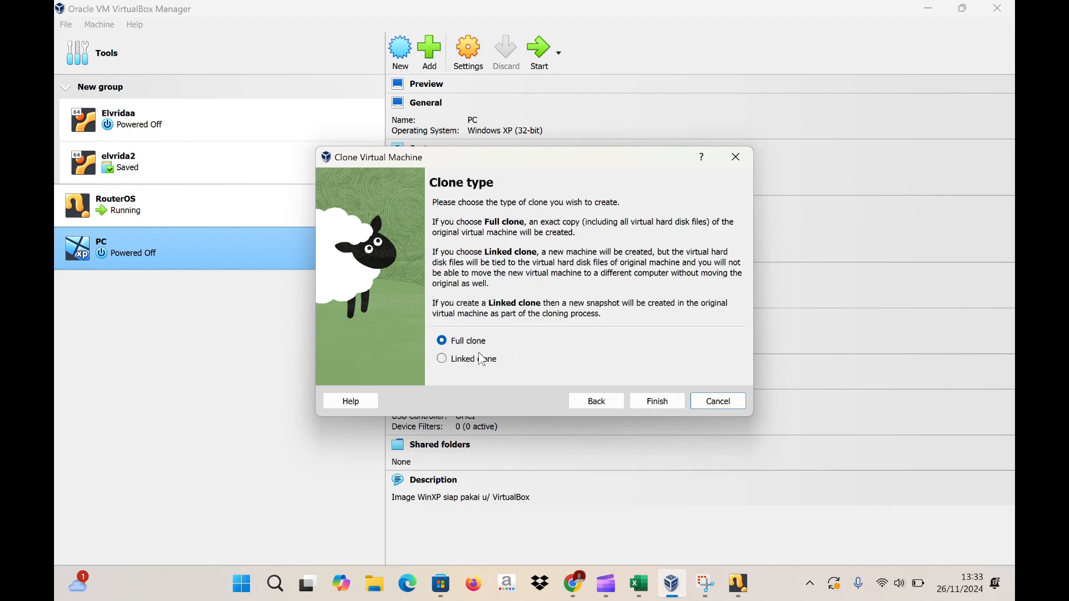
{"action": "left_click", "coordinate": [443, 359]}
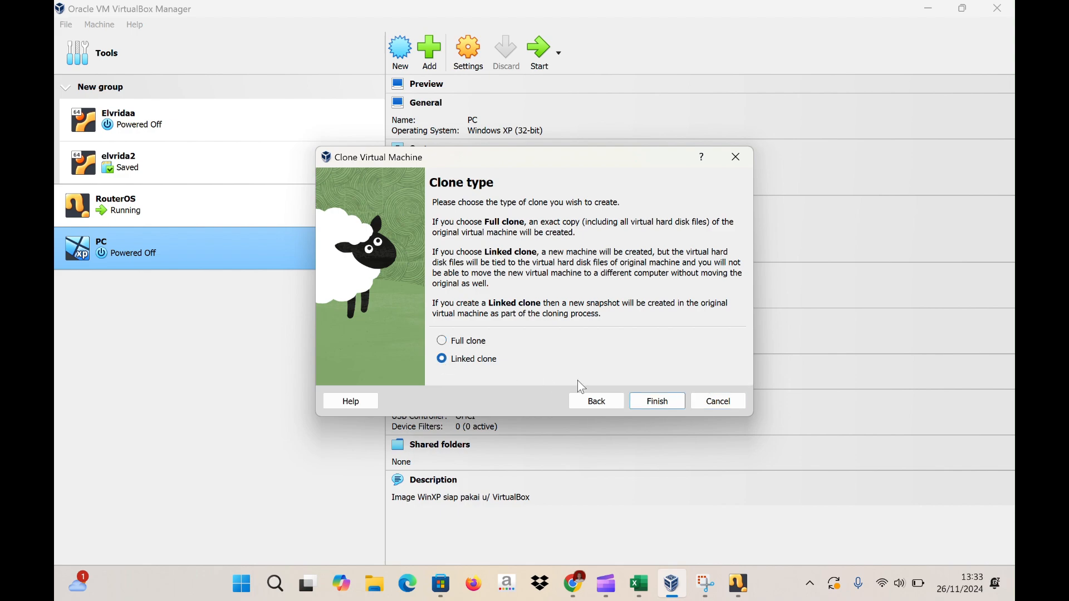
{"action": "left_click", "coordinate": [659, 402]}
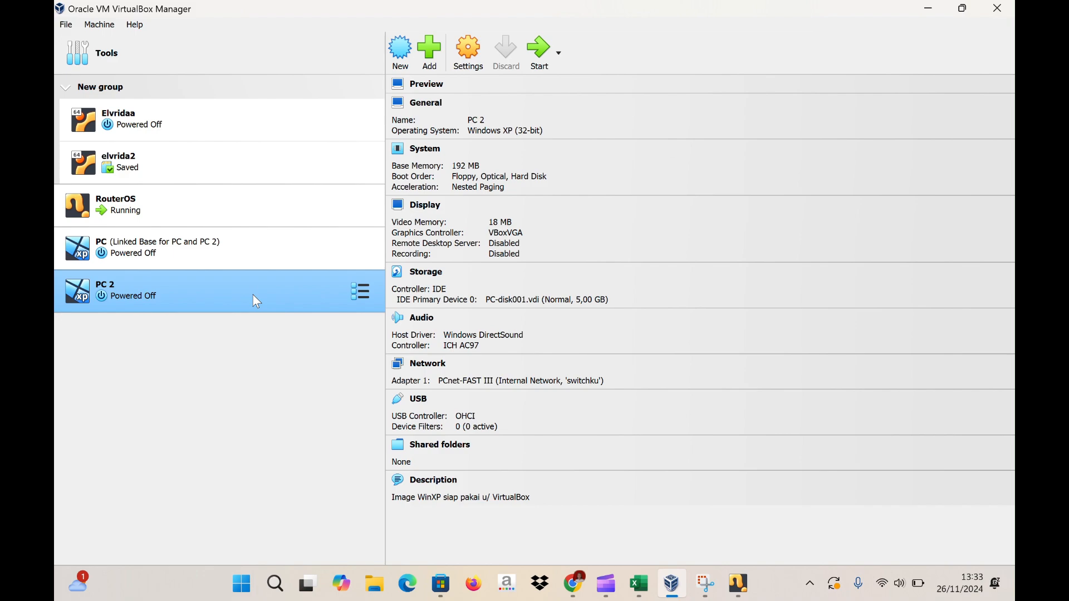
{"action": "key", "text": "super+shift+s"}
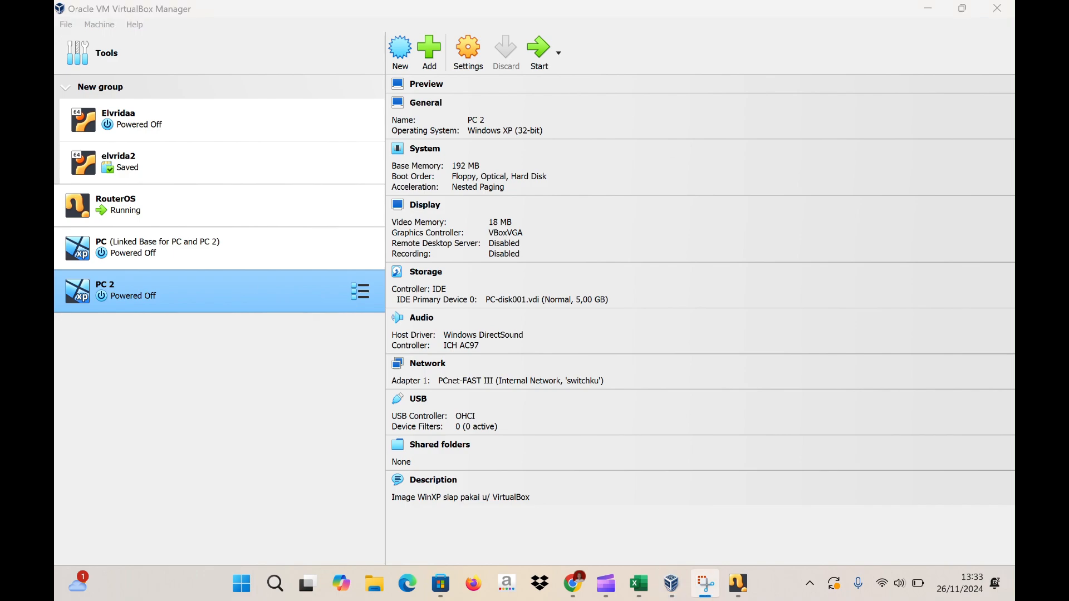
{"action": "left_click", "coordinate": [229, 234]}
- Create another linked clone of PC named PC 3
{"action": "right_click", "coordinate": [233, 239]}
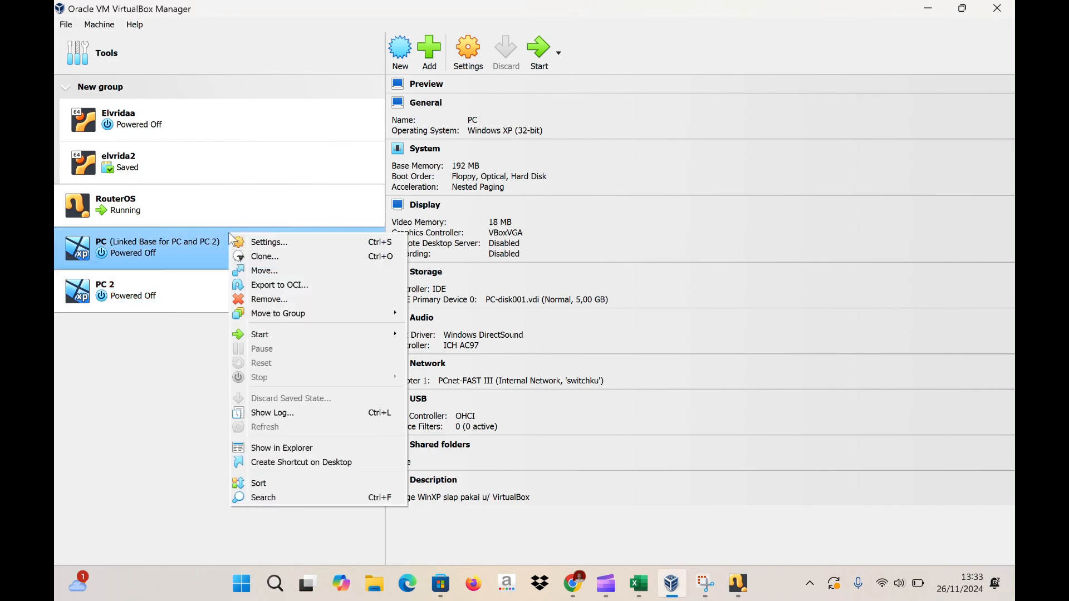
{"action": "left_click", "coordinate": [261, 257]}
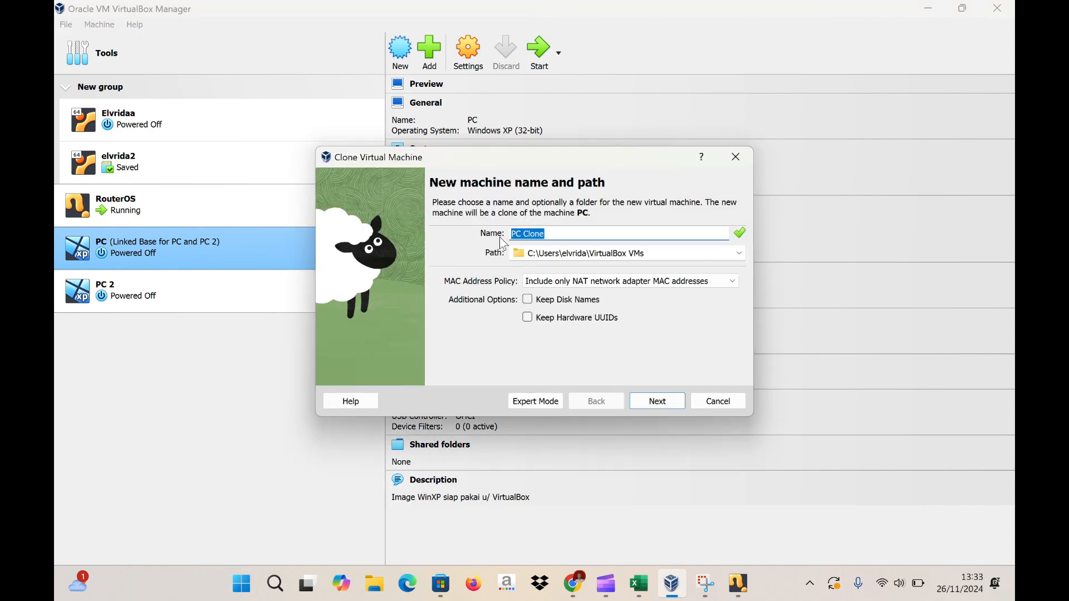
{"action": "left_click", "coordinate": [562, 238]}
{"action": "key", "text": "BackSpace"}
{"action": "key", "text": "BackSpace"}
{"action": "key", "text": "BackSpace"}
{"action": "key", "text": "BackSpace"}
{"action": "key", "text": "BackSpace"}
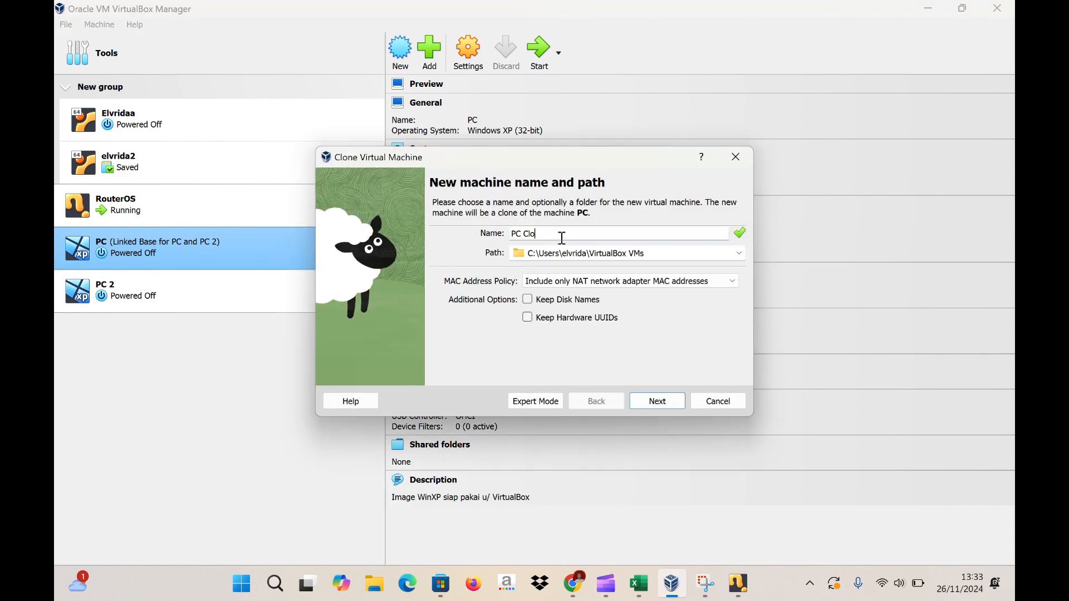
{"action": "type", "text": "3"}
{"action": "left_click", "coordinate": [652, 406]}
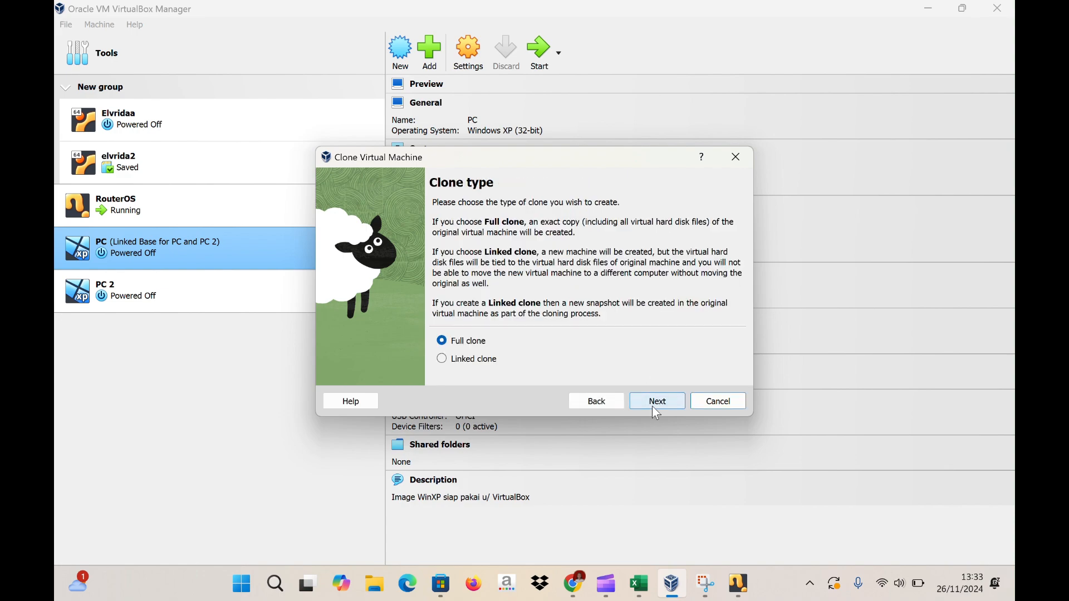
{"action": "left_click", "coordinate": [466, 360]}
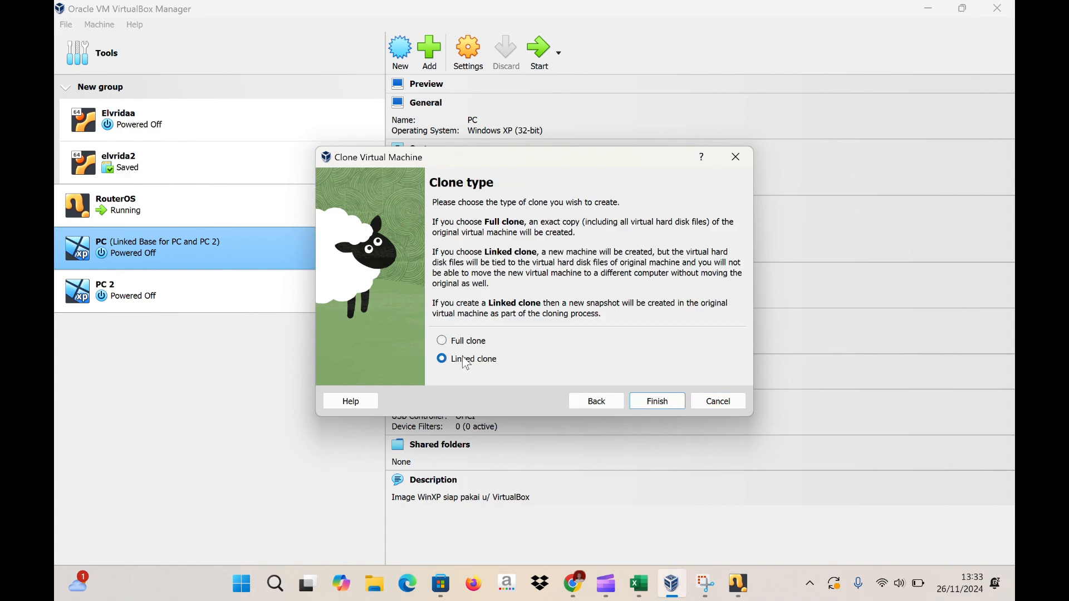
{"action": "left_click", "coordinate": [656, 404]}
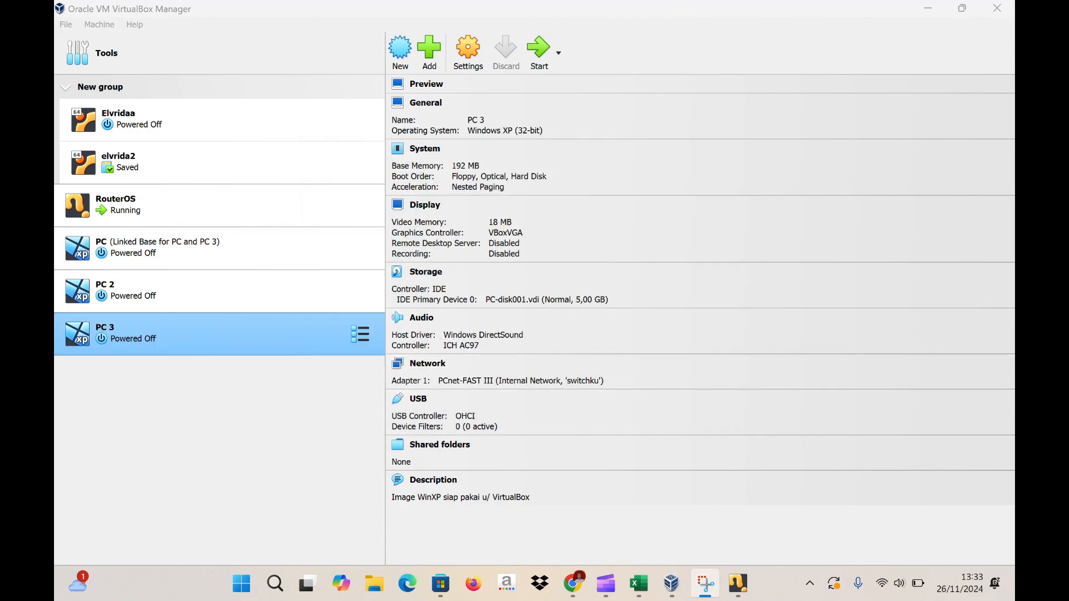
- Start the PC 2, PC 3 and original PC machines
{"action": "left_click", "coordinate": [190, 287]}
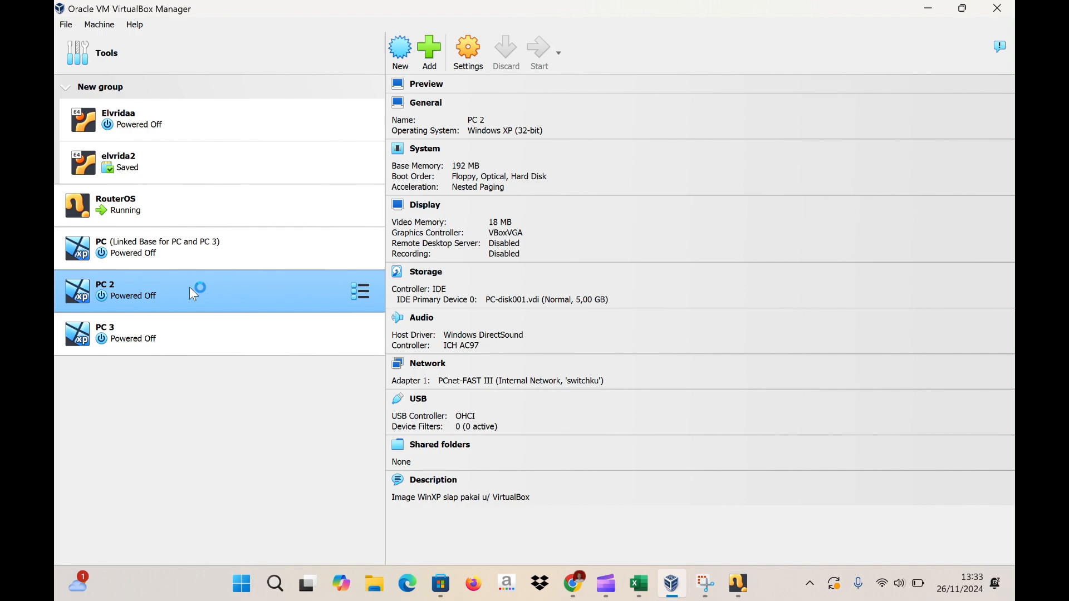
{"action": "left_click", "coordinate": [179, 323]}
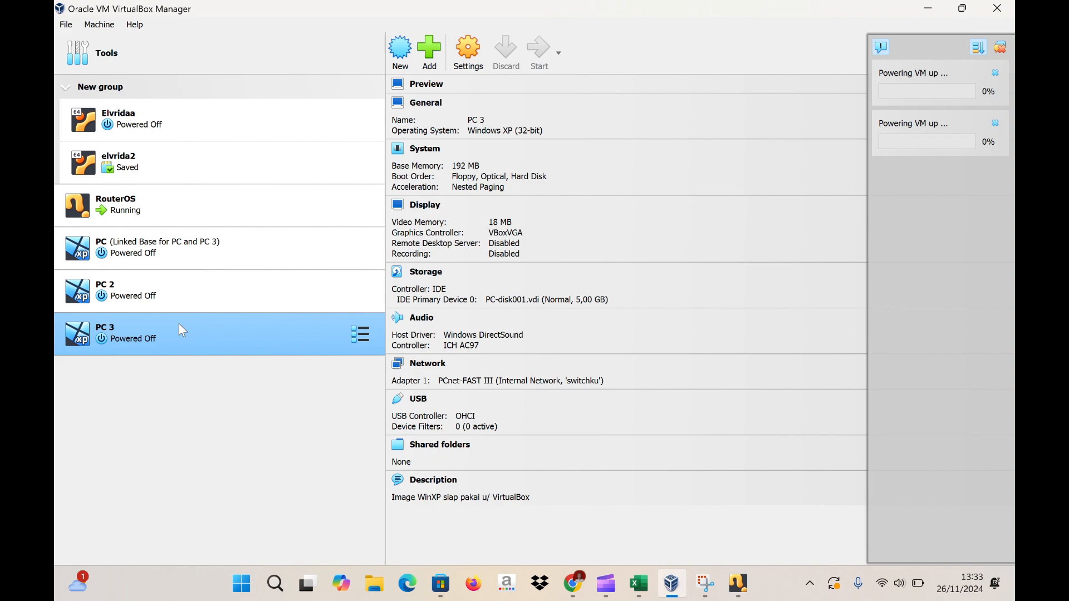
{"action": "double_click", "coordinate": [187, 256]}
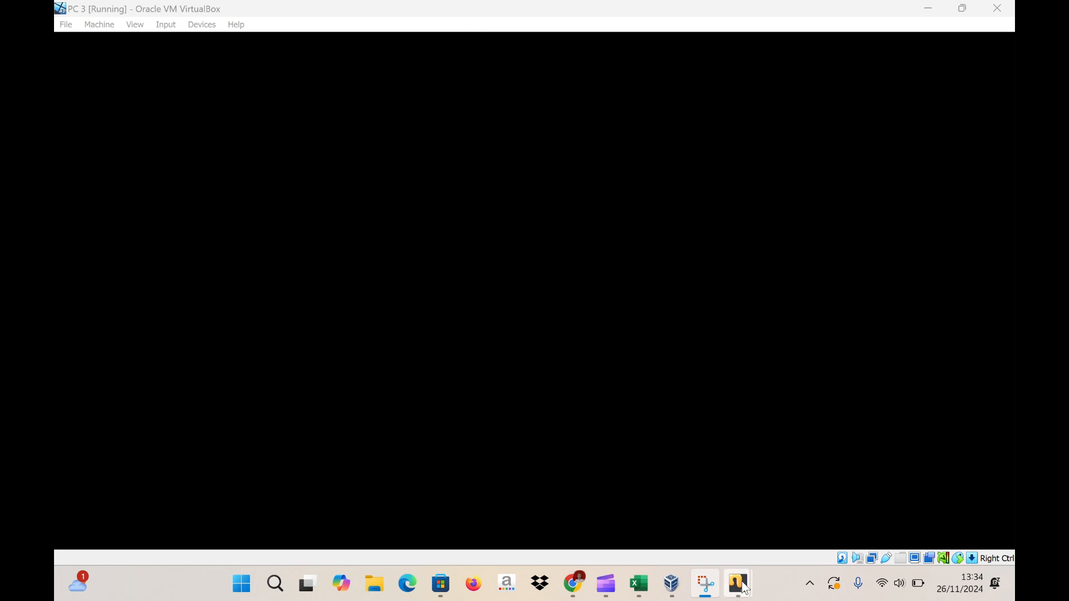
- Cycle through the PC 2, PC 3 and base PC windows, ending on PC 2's Windows XP desktop
{"action": "mouse_move", "coordinate": [741, 586]}
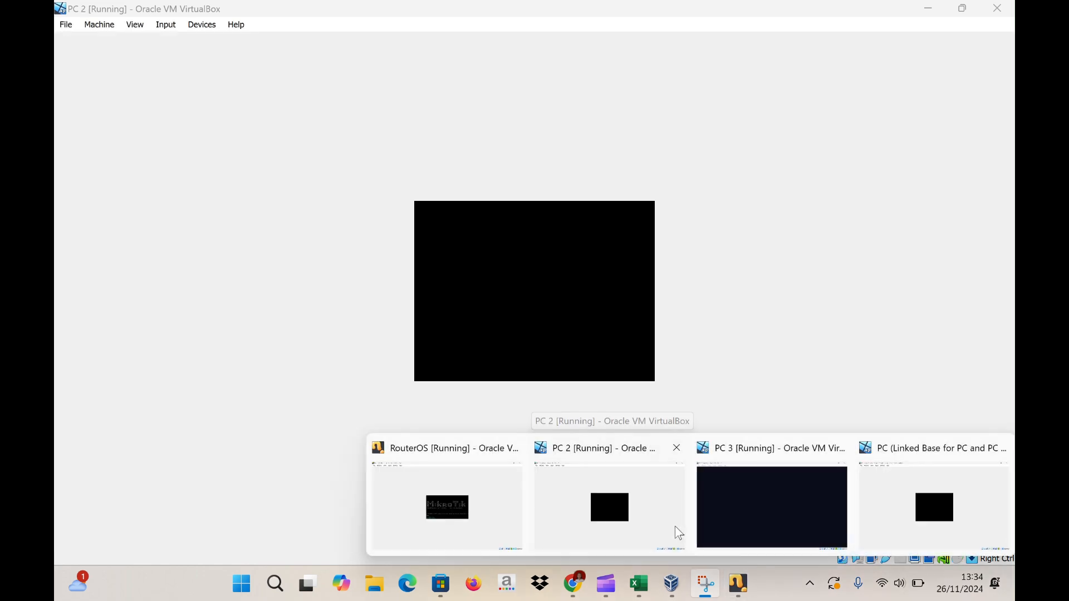
{"action": "left_click", "coordinate": [663, 528]}
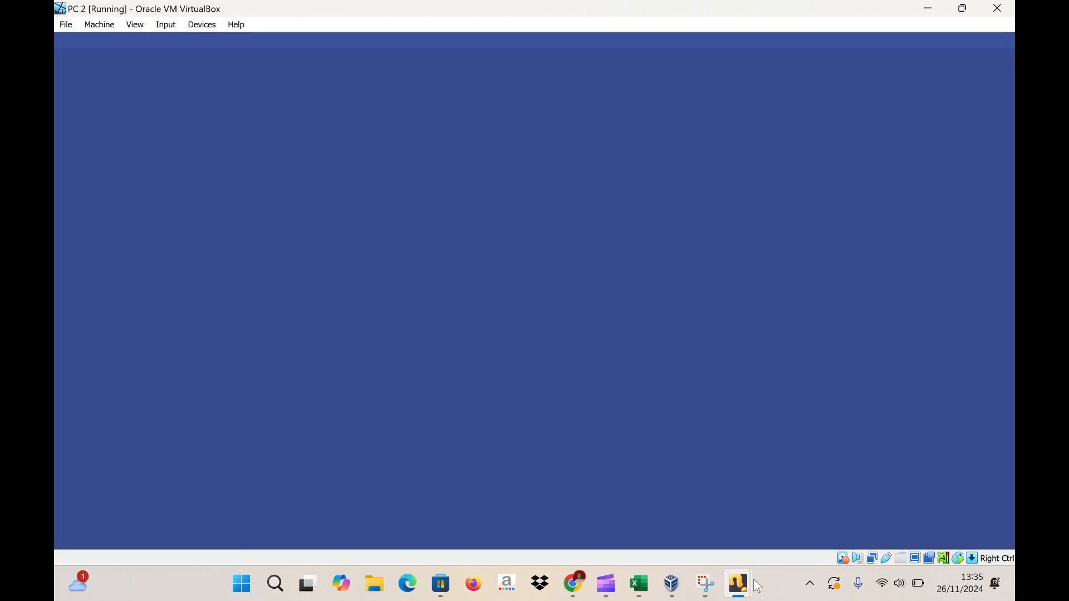
{"action": "mouse_move", "coordinate": [746, 596]}
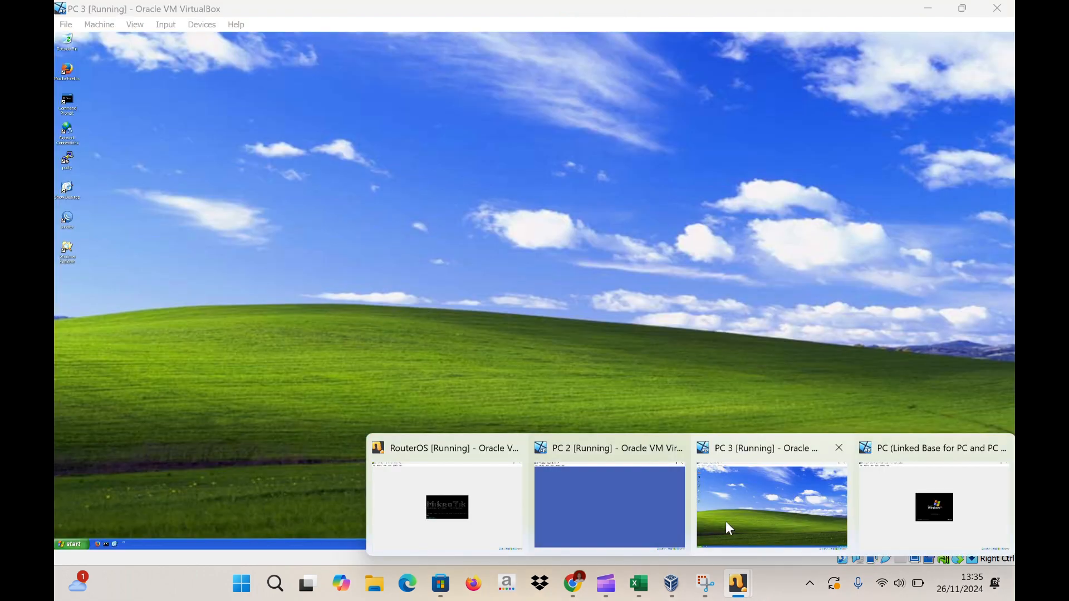
{"action": "left_click", "coordinate": [726, 521]}
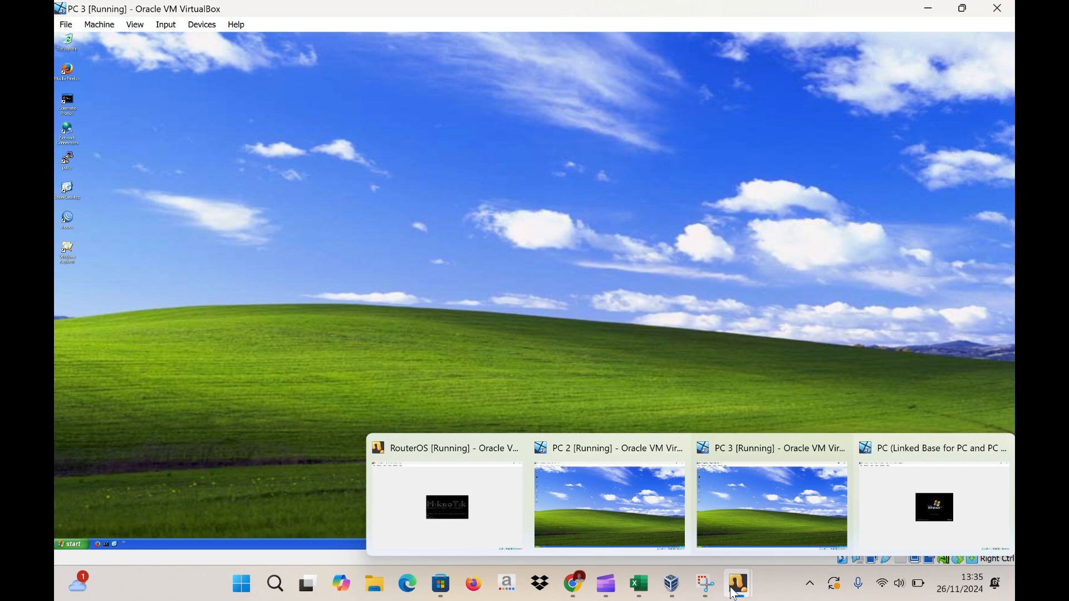
{"action": "left_click", "coordinate": [898, 533]}
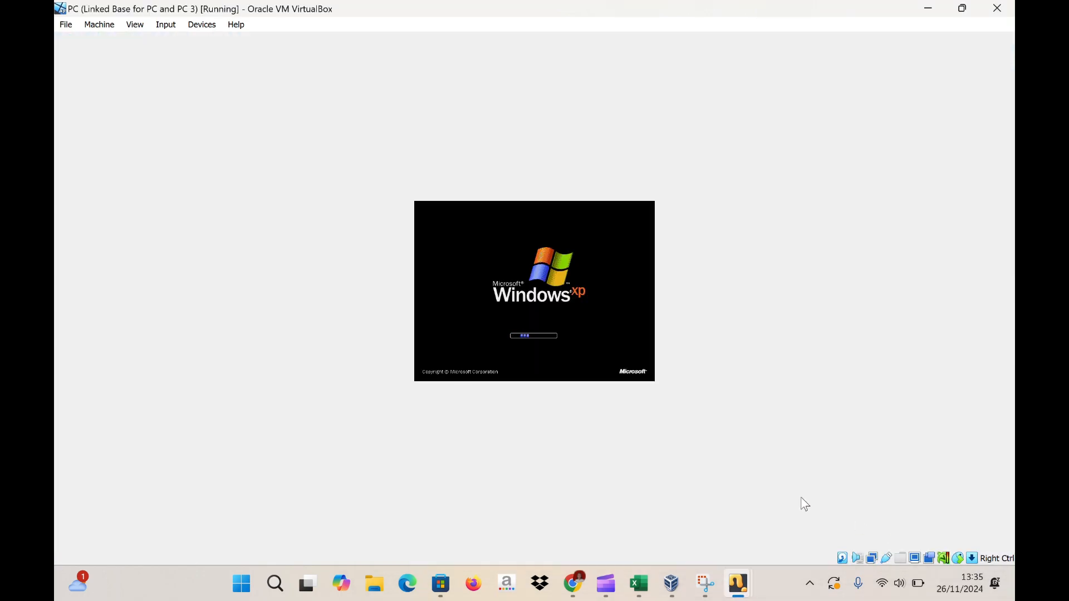
{"action": "mouse_move", "coordinate": [741, 585]}
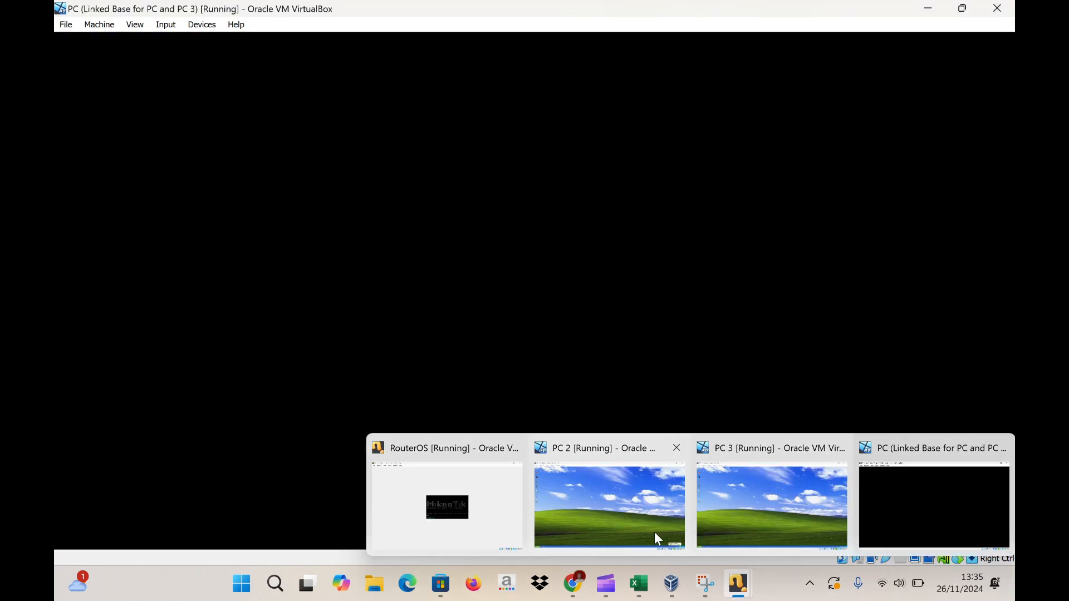
{"action": "left_click", "coordinate": [655, 533]}
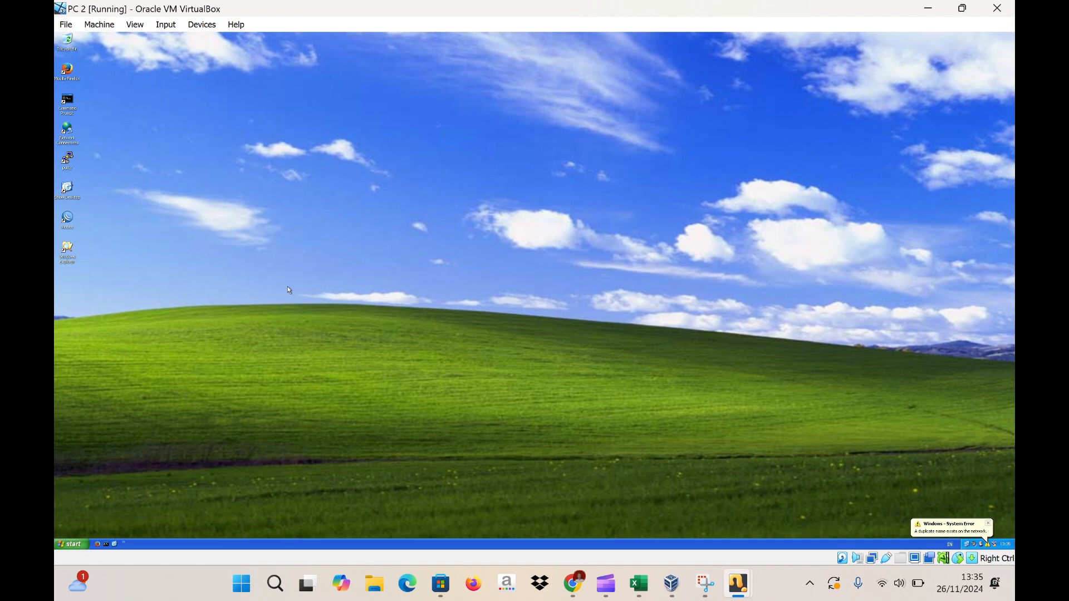
- Run ipconfig/release and ipconfig/renew on PC 2 to get 192.168.200.252, then switch to PC 3
{"action": "left_click", "coordinate": [69, 100]}
{"action": "double_click", "coordinate": [69, 100]}
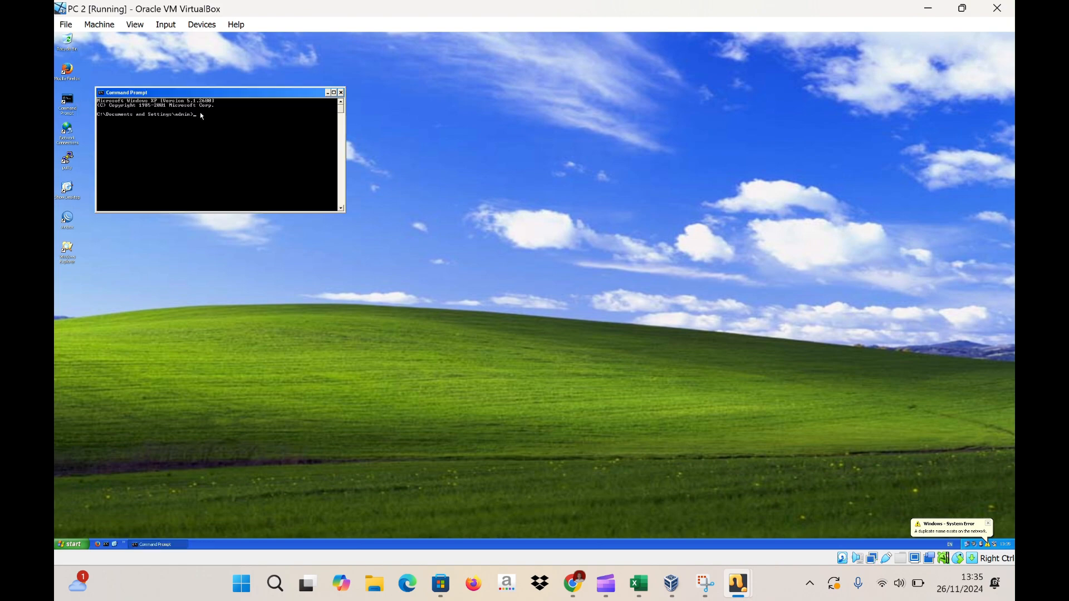
{"action": "type", "text": "ipconfig/release"}
{"action": "key", "text": "Return"}
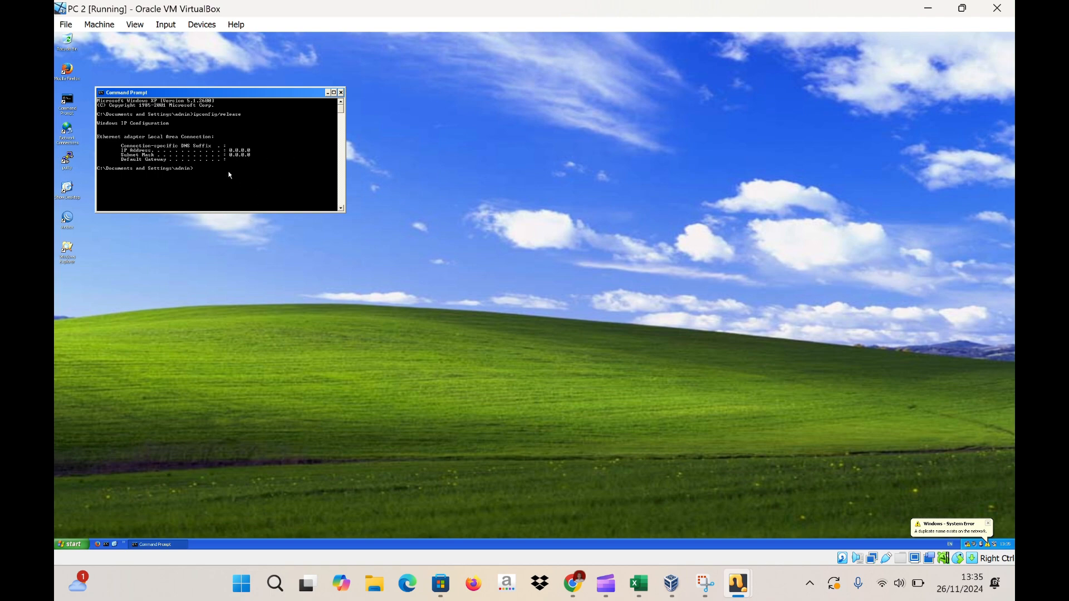
{"action": "type", "text": "ipconfig/renew"}
{"action": "key", "text": "Return"}
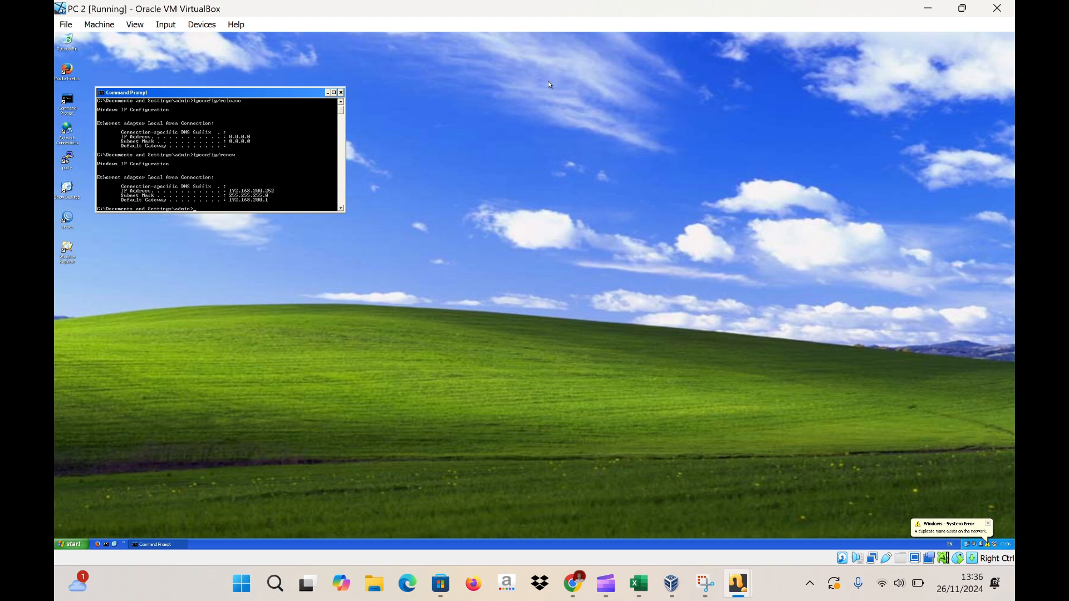
{"action": "mouse_move", "coordinate": [738, 582]}
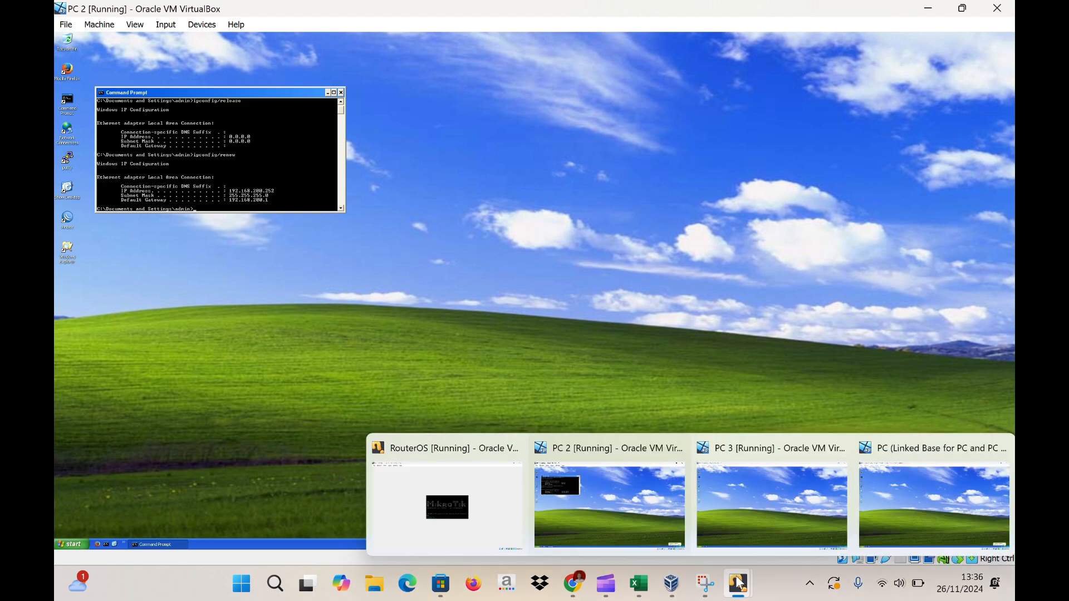
{"action": "left_click", "coordinate": [748, 504]}
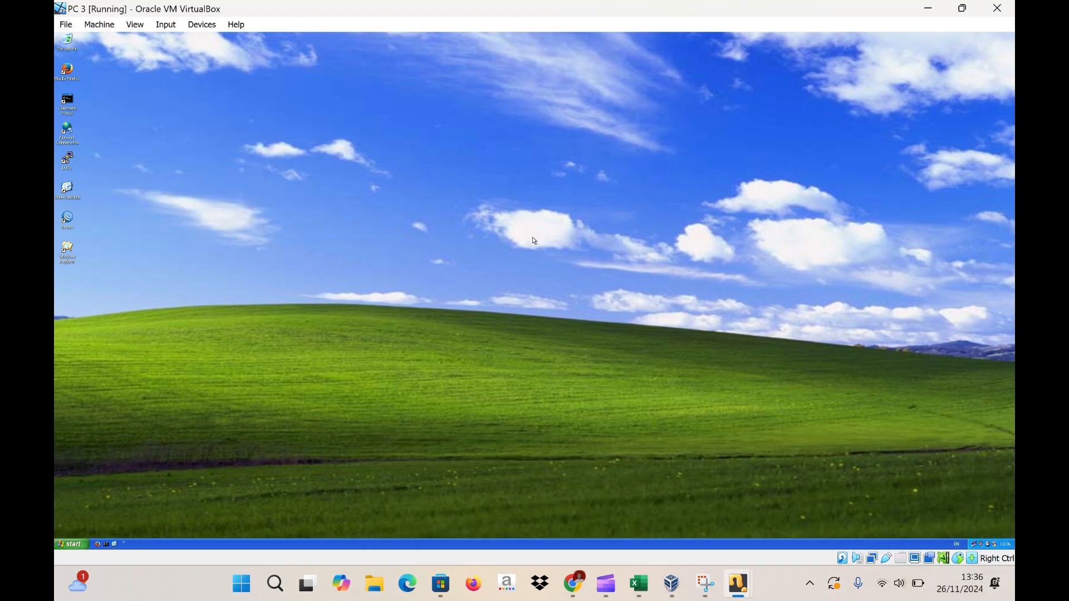
- Release and renew PC 3's address in Command Prompt, getting 192.168.200.253, then minimize it
{"action": "double_click", "coordinate": [72, 103]}
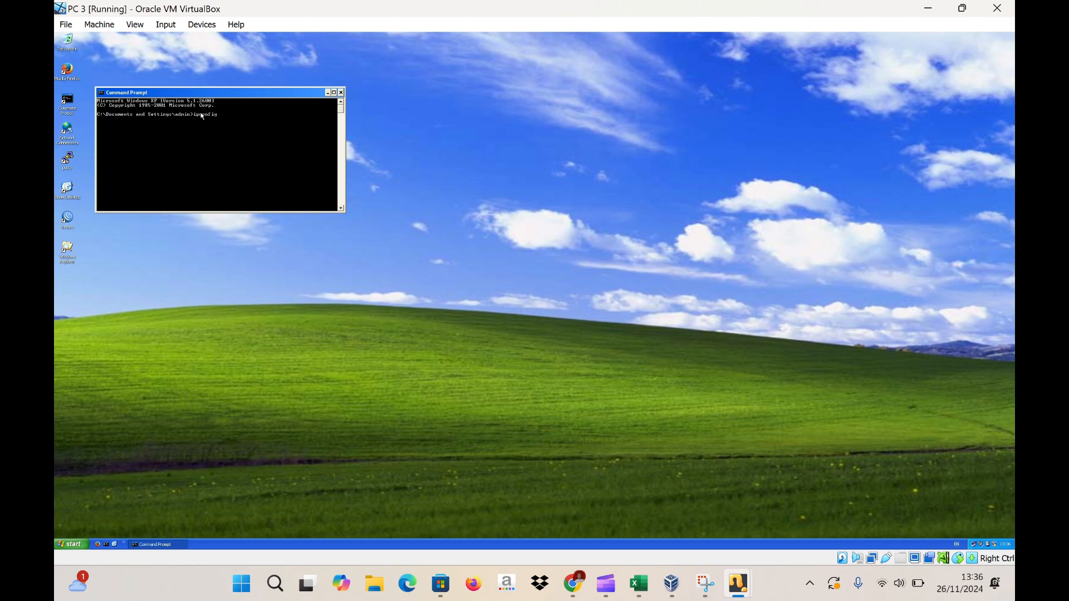
{"action": "type", "text": "ipconfig/release"}
{"action": "key", "text": "Return"}
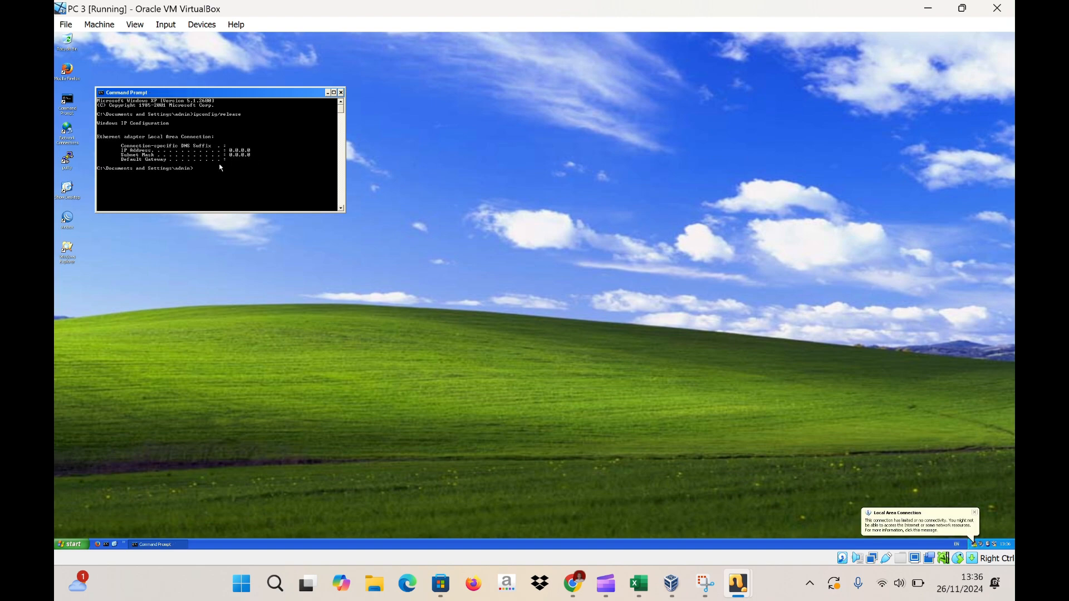
{"action": "type", "text": "ipconfig/renew"}
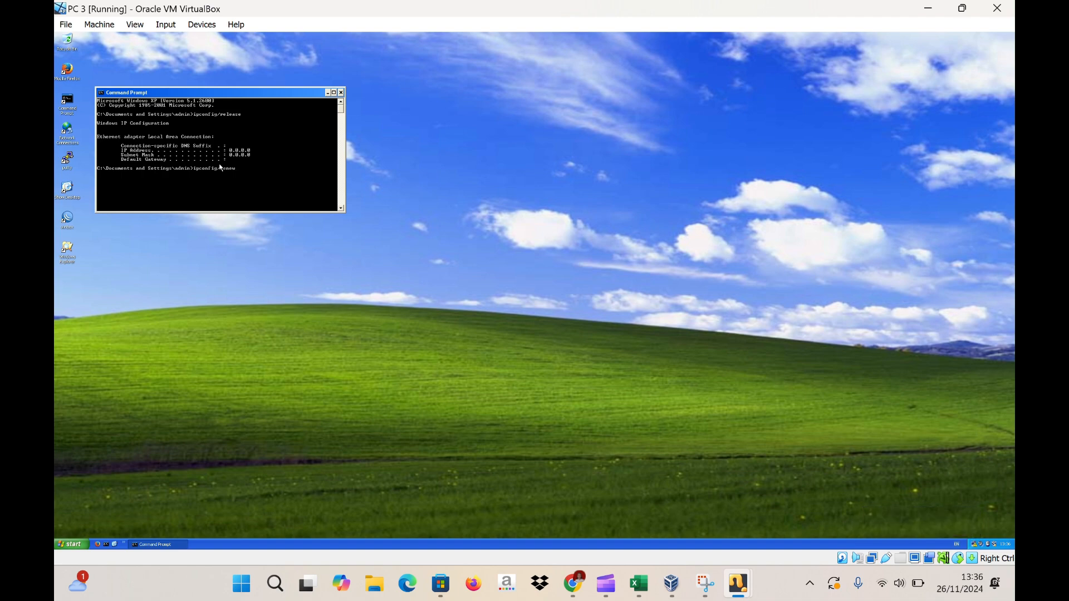
{"action": "key", "text": "Return"}
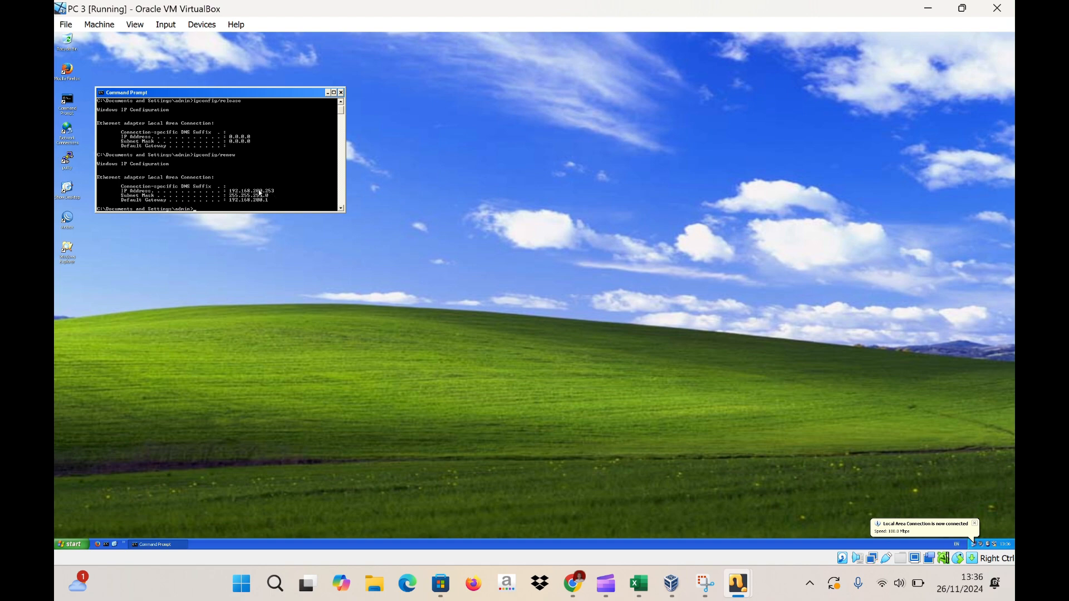
{"action": "left_click", "coordinate": [328, 93]}
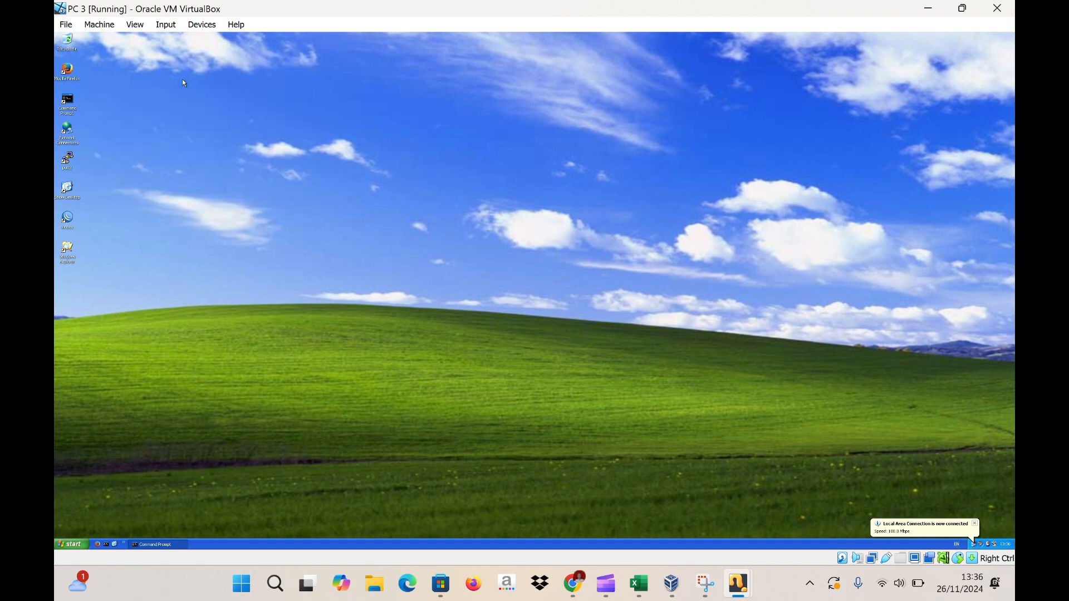
- Launch Firefox on PC 3, search Google for 'buah', then switch to PC 2
{"action": "double_click", "coordinate": [68, 73]}
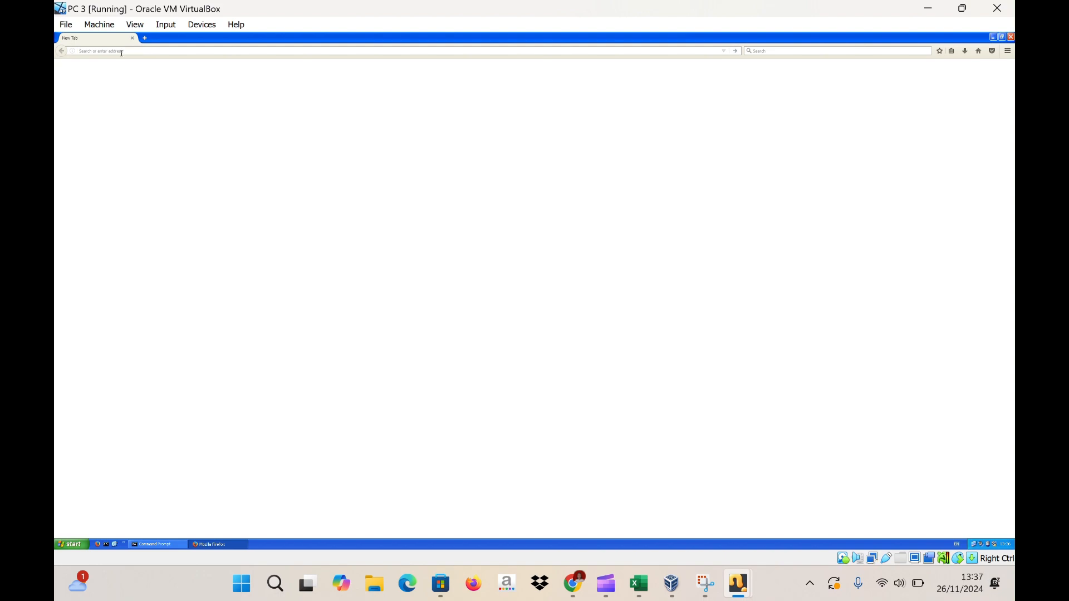
{"action": "type", "text": "buah"}
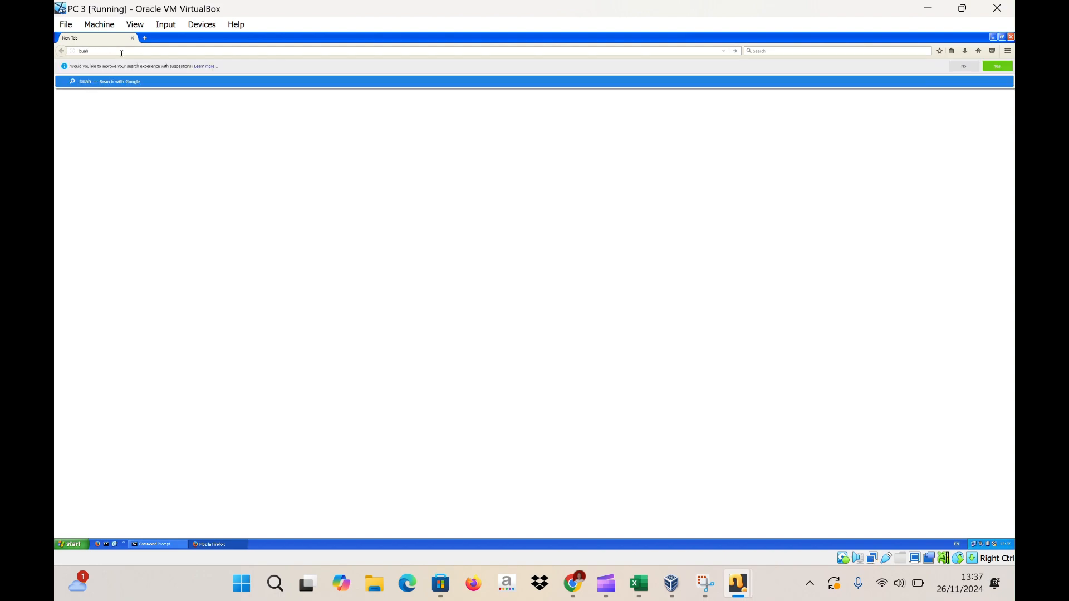
{"action": "key", "text": "Return"}
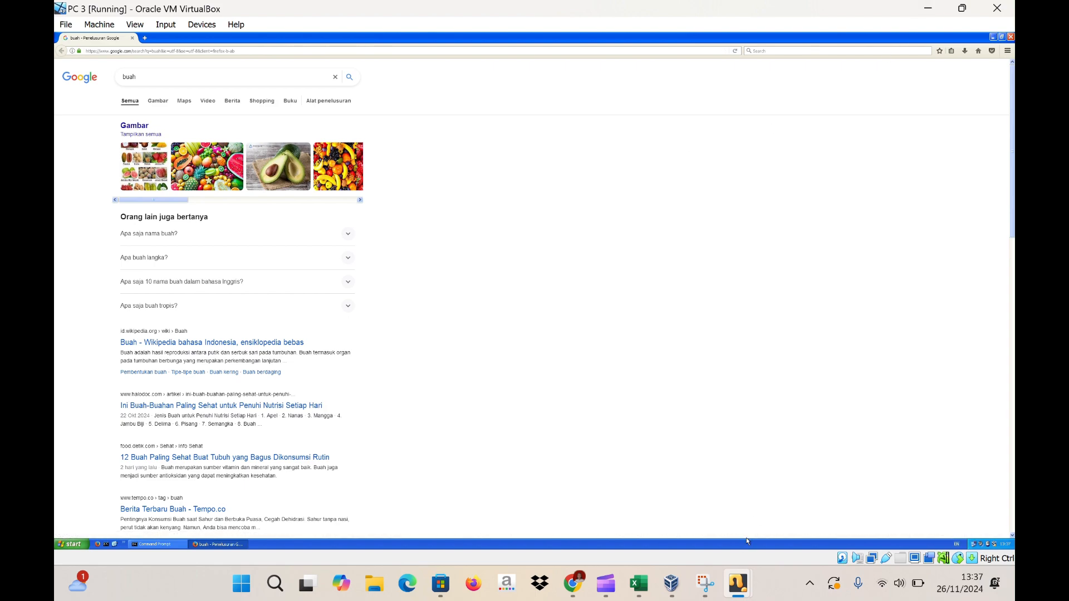
{"action": "mouse_move", "coordinate": [739, 583]}
{"action": "left_click", "coordinate": [633, 517]}
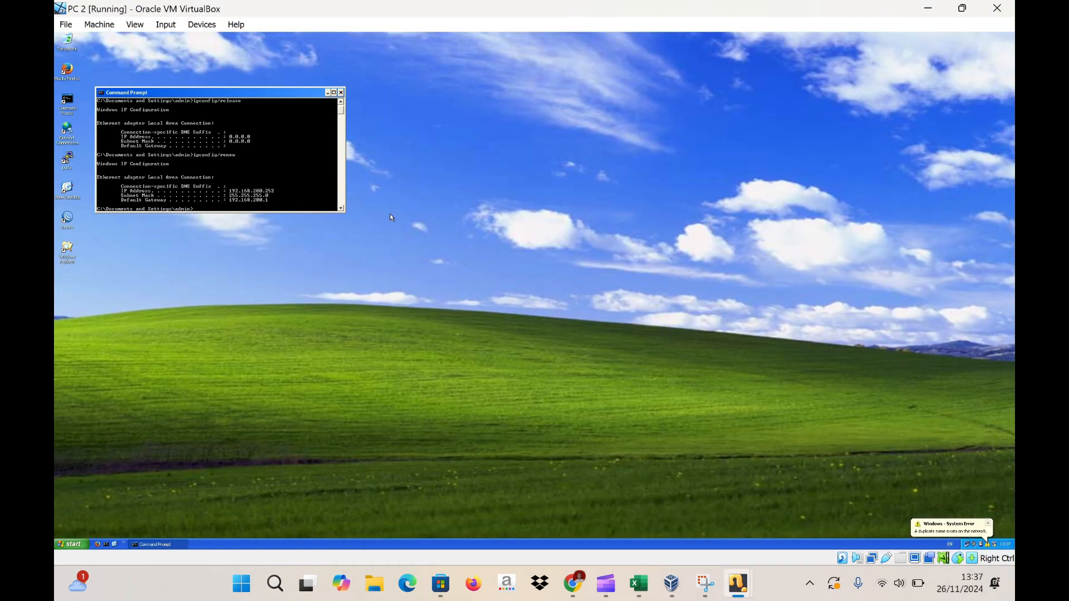
- Close Command Prompt on PC 2, launch Firefox and search Google for 'motor'
{"action": "left_click", "coordinate": [342, 92]}
{"action": "left_click", "coordinate": [72, 76]}
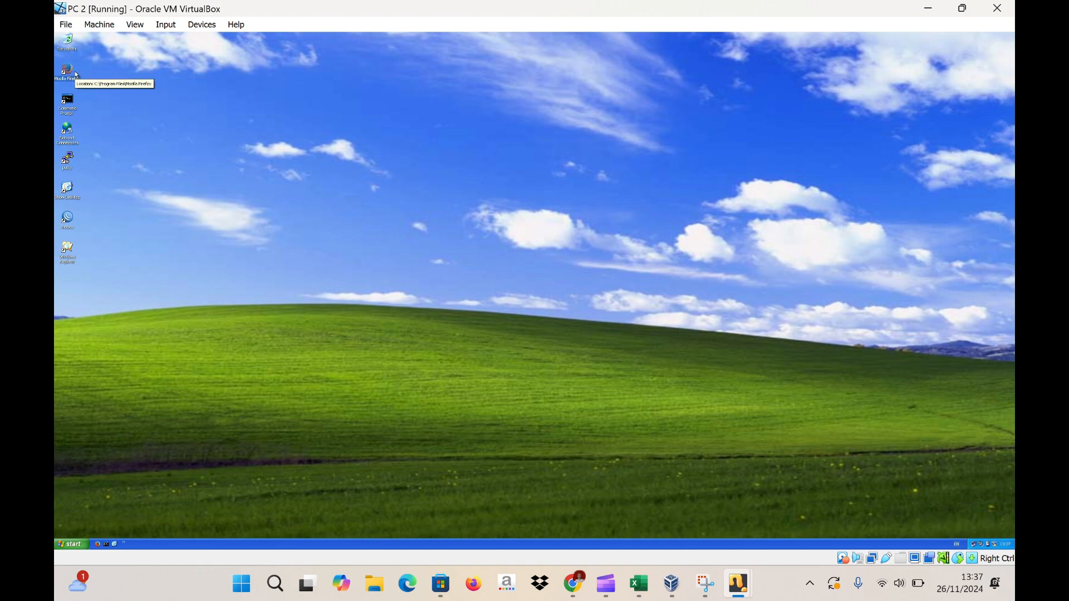
{"action": "double_click", "coordinate": [75, 73]}
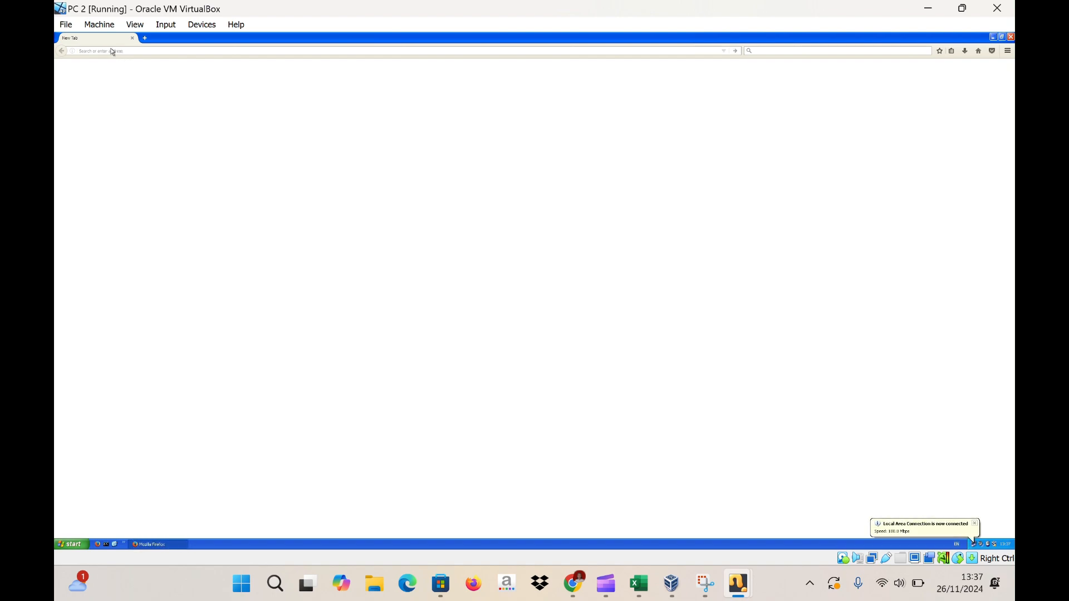
{"action": "type", "text": "motor"}
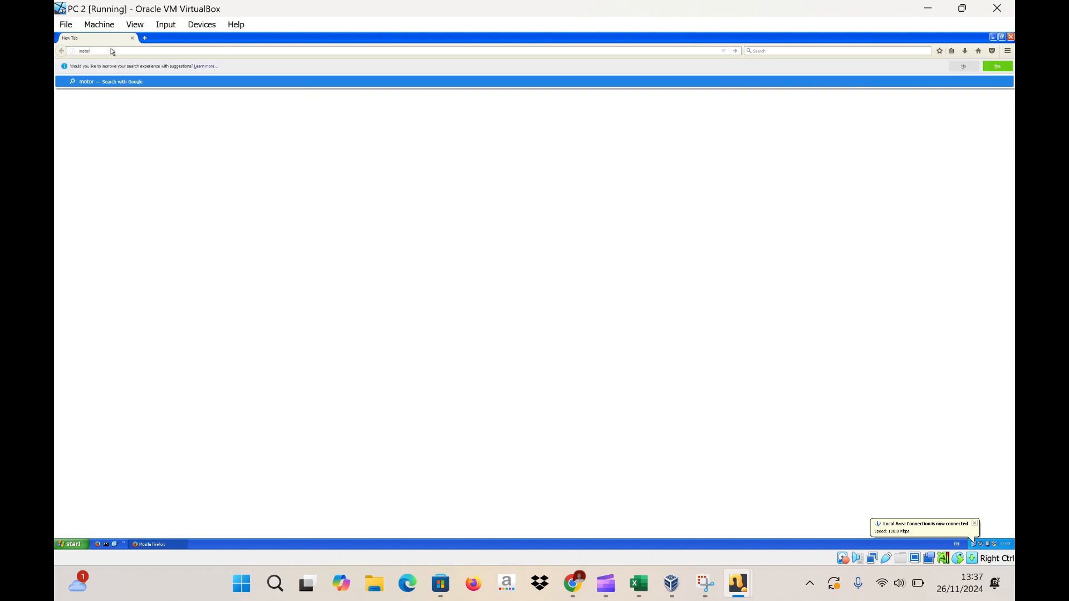
{"action": "key", "text": "Return"}
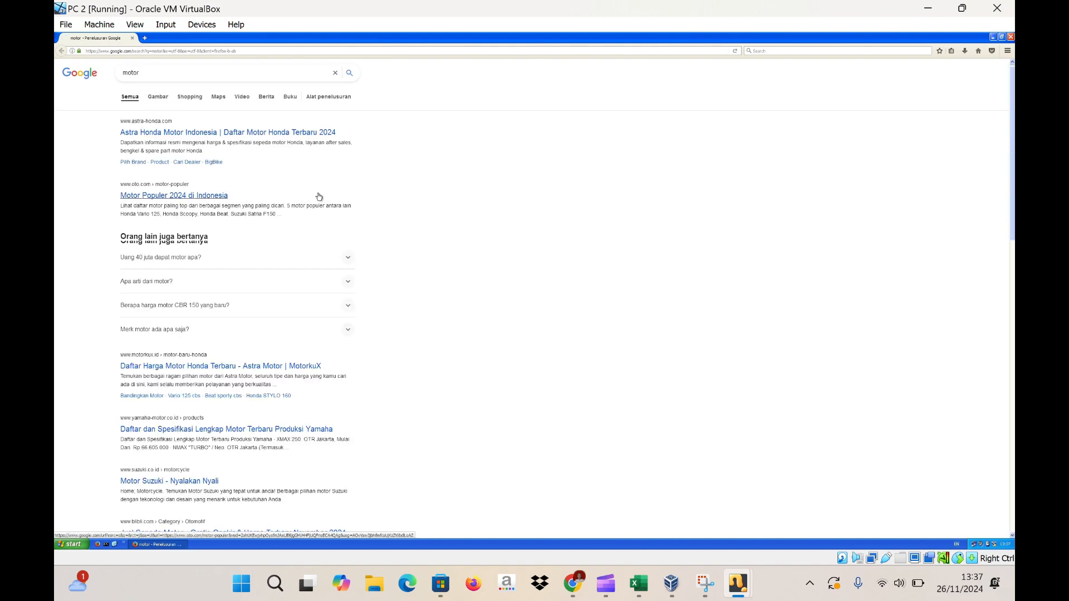
{"action": "scroll", "coordinate": [423, 149], "scroll_direction": "down", "scroll_amount": 1}
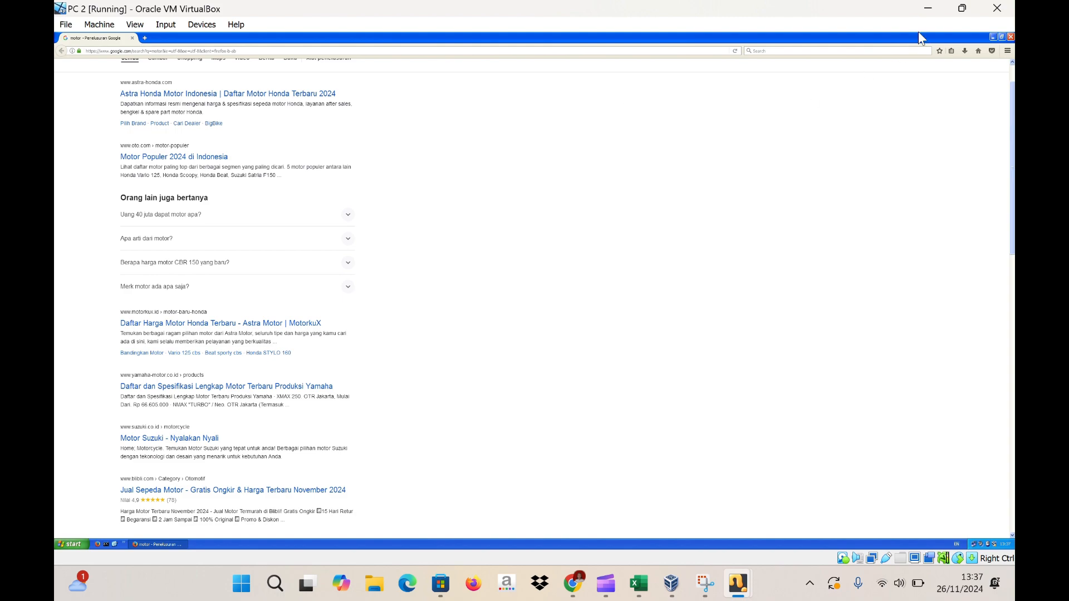
- Minimize the PC 2 window and switch to the base PC virtual machine
{"action": "left_click", "coordinate": [929, 9]}
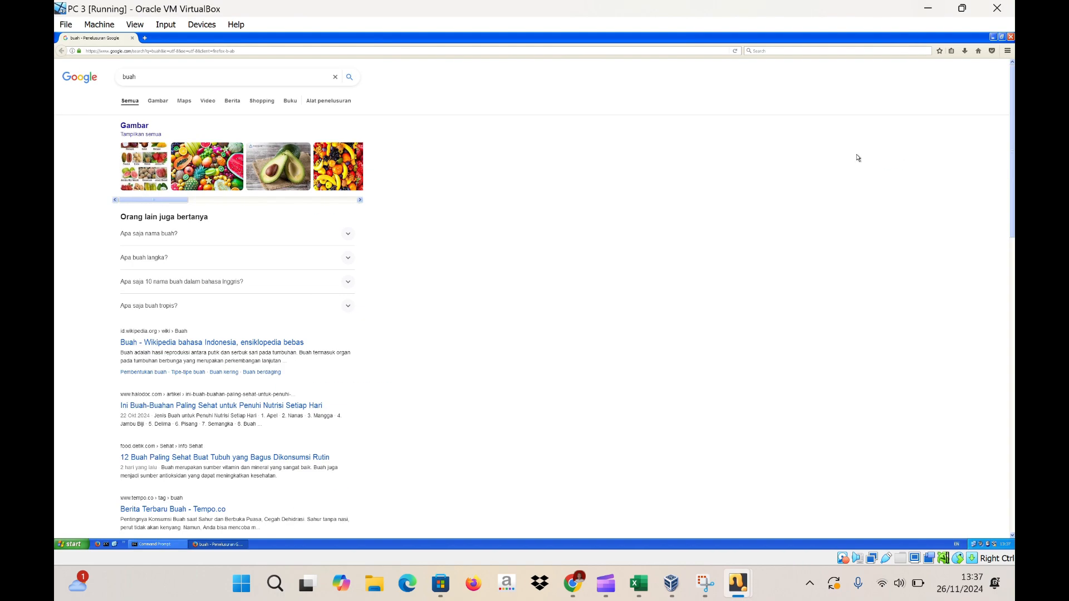
{"action": "mouse_move", "coordinate": [738, 583]}
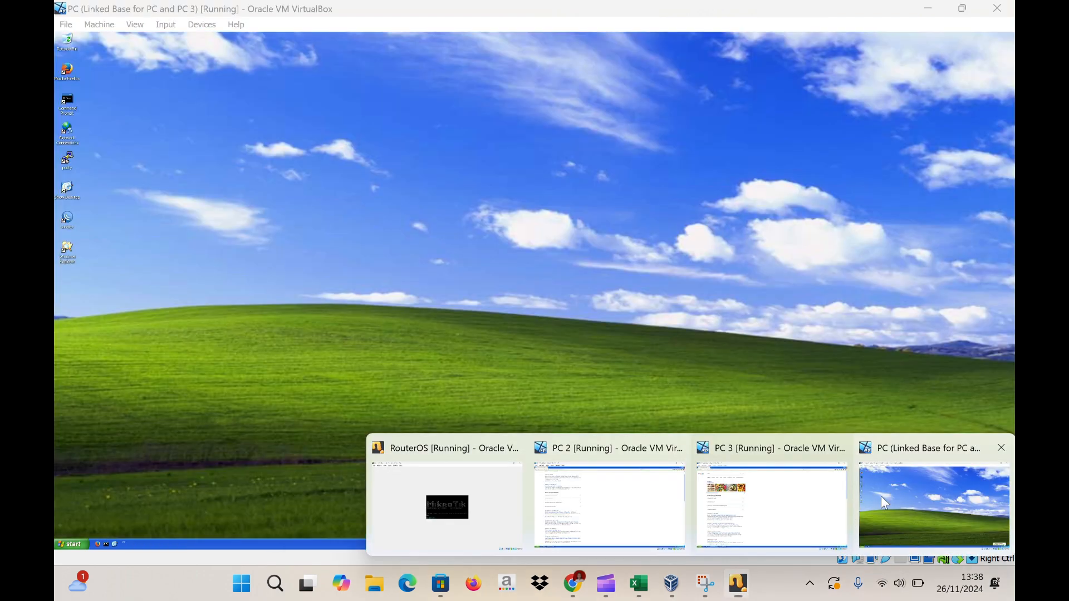
{"action": "left_click", "coordinate": [884, 503]}
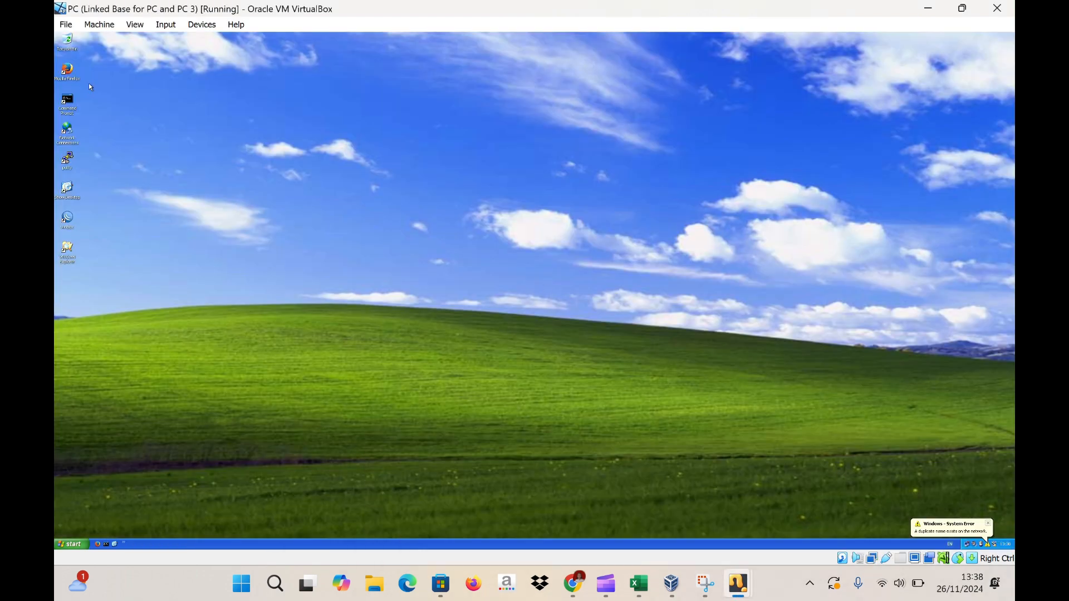
- Release and renew the base PC's address to get 192.168.200.254, then minimize Command Prompt
{"action": "double_click", "coordinate": [67, 103]}
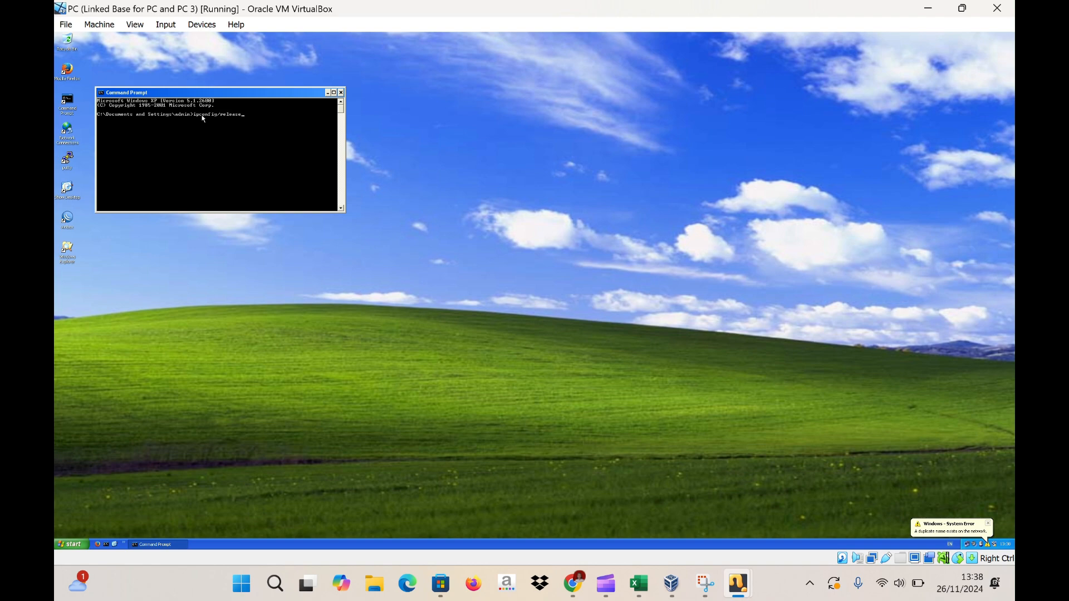
{"action": "key", "text": "Return"}
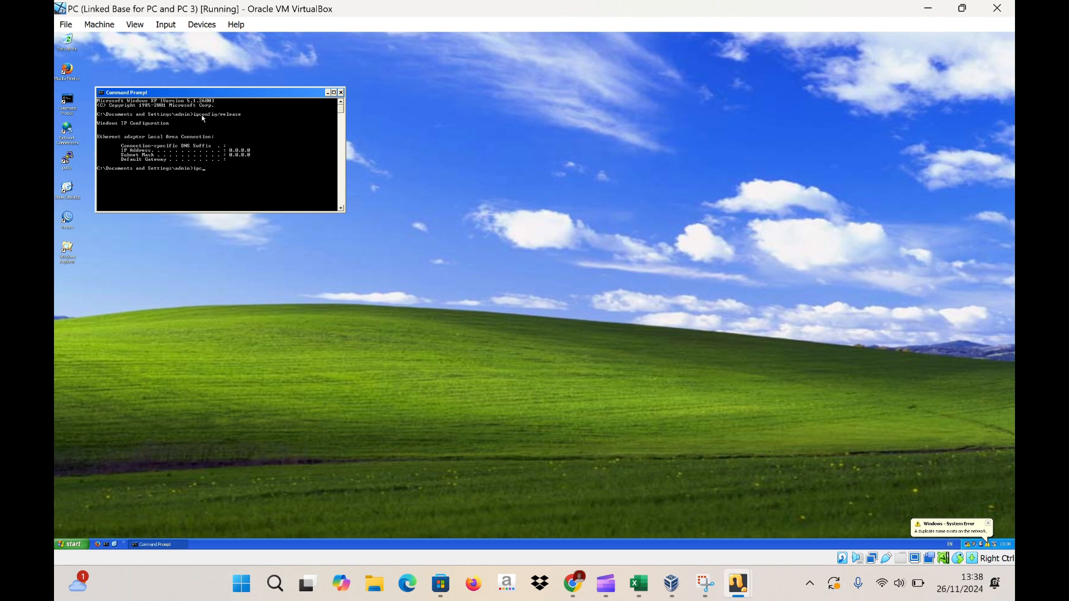
{"action": "type", "text": "ipconfig/renew"}
{"action": "key", "text": "Return"}
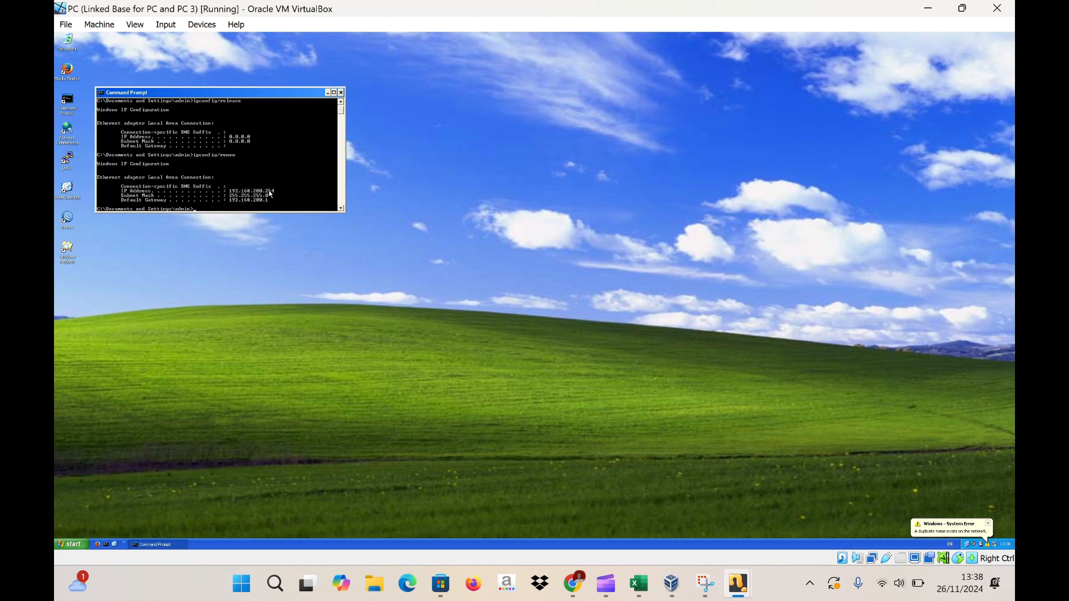
{"action": "left_click", "coordinate": [328, 93]}
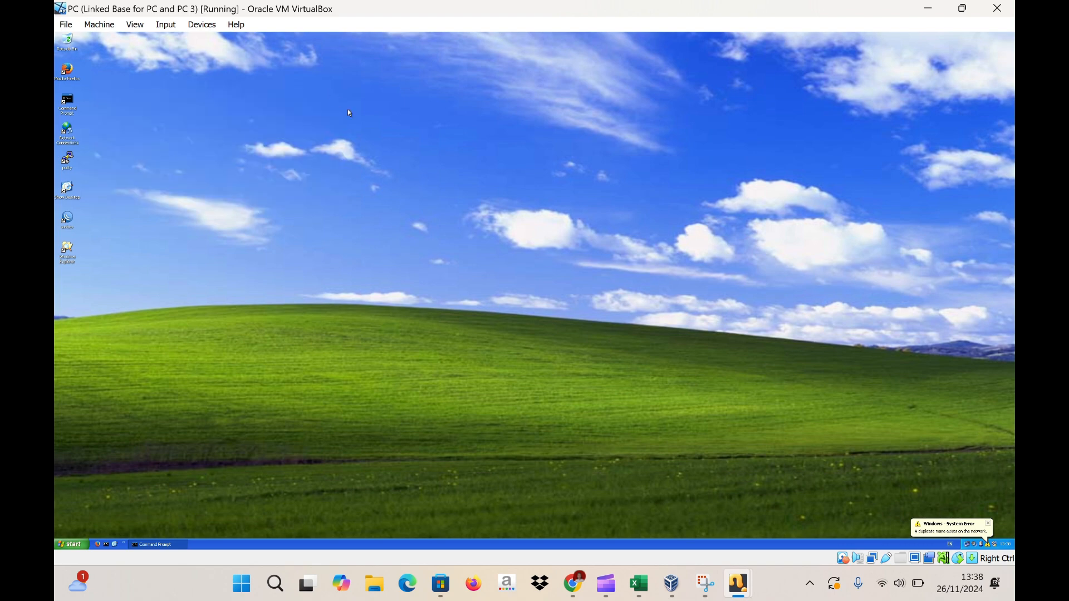